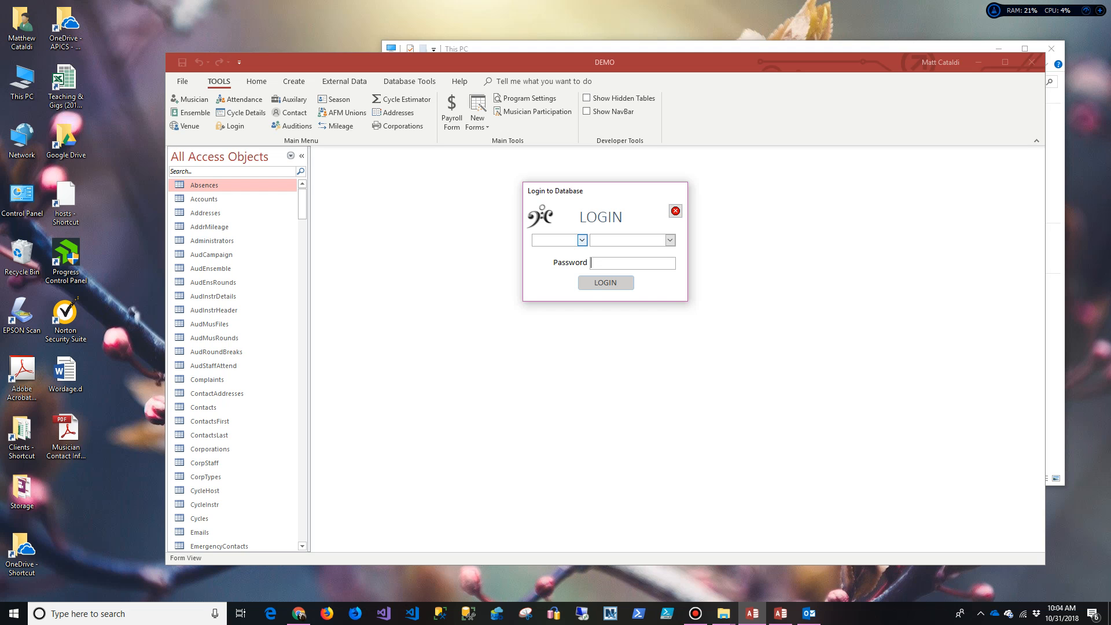
Step: Log in to the RSO database with your user account and password
{"action": "left_click", "coordinate": [581, 240]}
{"action": "left_click", "coordinate": [544, 251]}
{"action": "left_click", "coordinate": [669, 239]}
{"action": "left_click", "coordinate": [619, 263]}
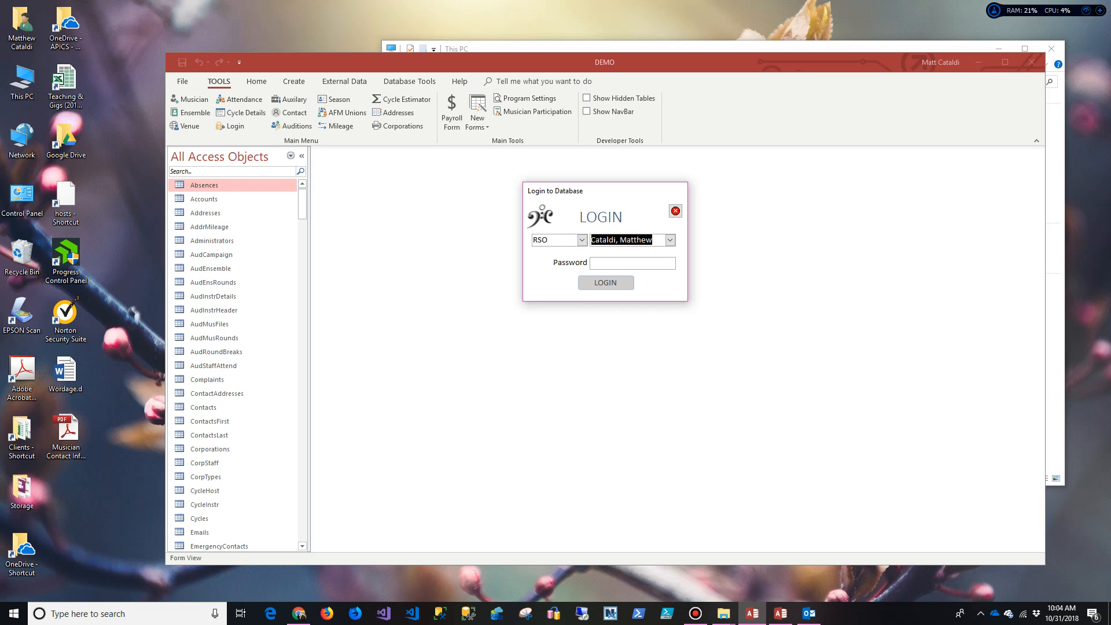
{"action": "type", "text": "*****"}
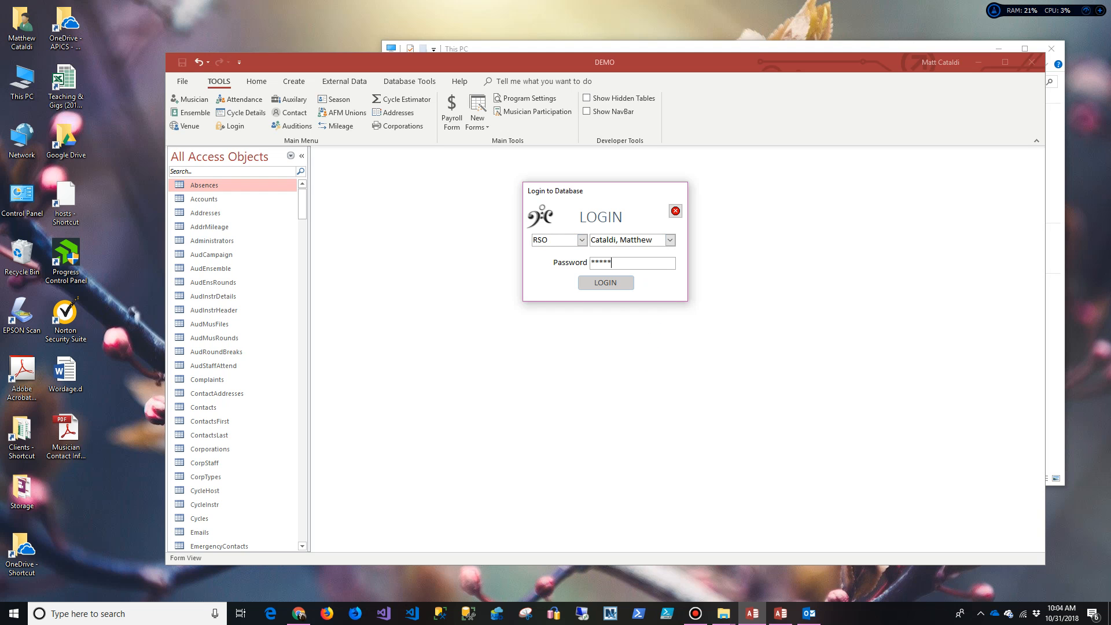
{"action": "key", "text": "BackSpace"}
{"action": "key", "text": "BackSpace"}
{"action": "key", "text": "BackSpace"}
{"action": "key", "text": "BackSpace"}
{"action": "key", "text": "BackSpace"}
{"action": "type", "text": "***********"}
{"action": "key", "text": "Return"}
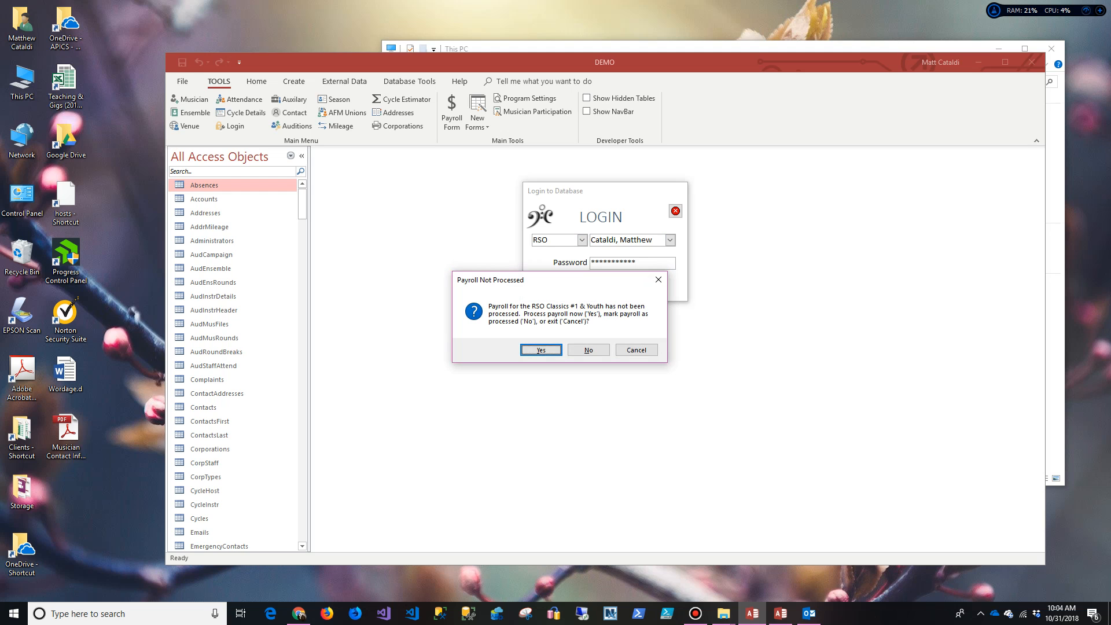
Step: Skip the unprocessed-payroll reminder and open the Musician Attendance Form
{"action": "left_click", "coordinate": [636, 349]}
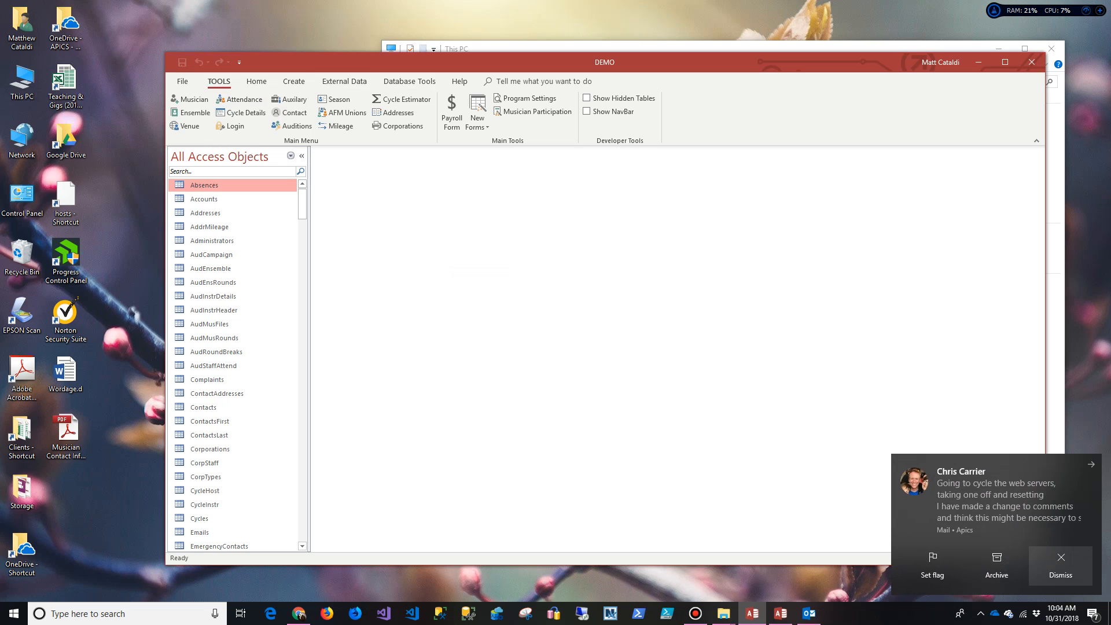
{"action": "left_click", "coordinate": [1060, 565]}
{"action": "left_click", "coordinate": [239, 99]}
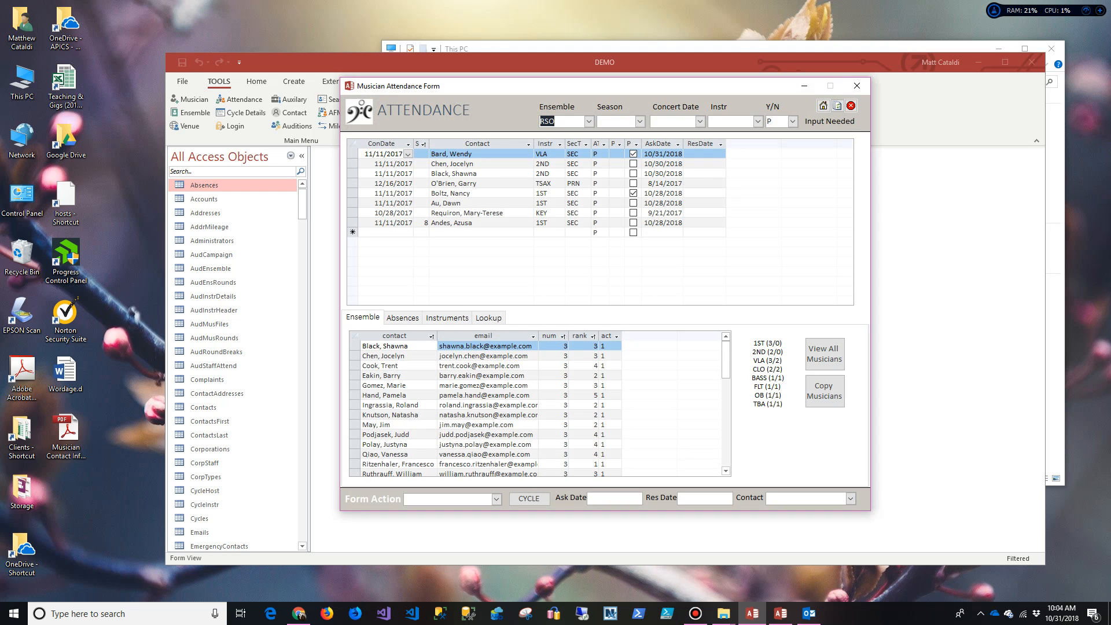
Step: Delete then restore the Contact_DblClick procedure, save all changed forms, and return to Access
{"action": "left_click", "coordinate": [780, 613]}
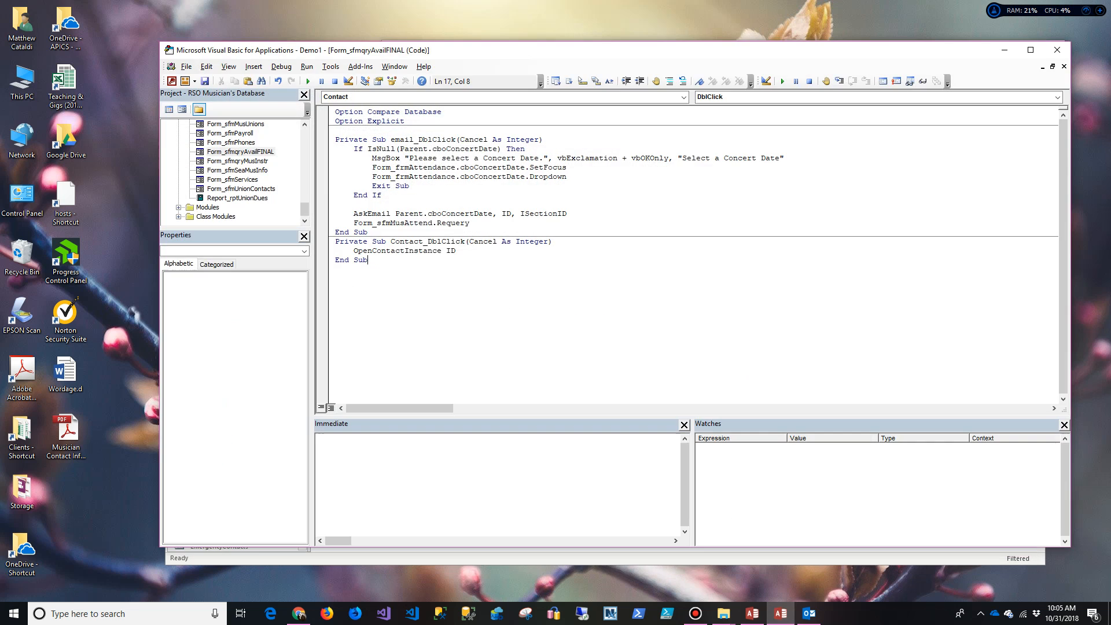
{"action": "left_click_drag", "start_coordinate": [368, 260], "coordinate": [335, 241]}
{"action": "key", "text": "Delete"}
{"action": "key", "text": "ctrl+z"}
{"action": "key", "text": "ctrl+s"}
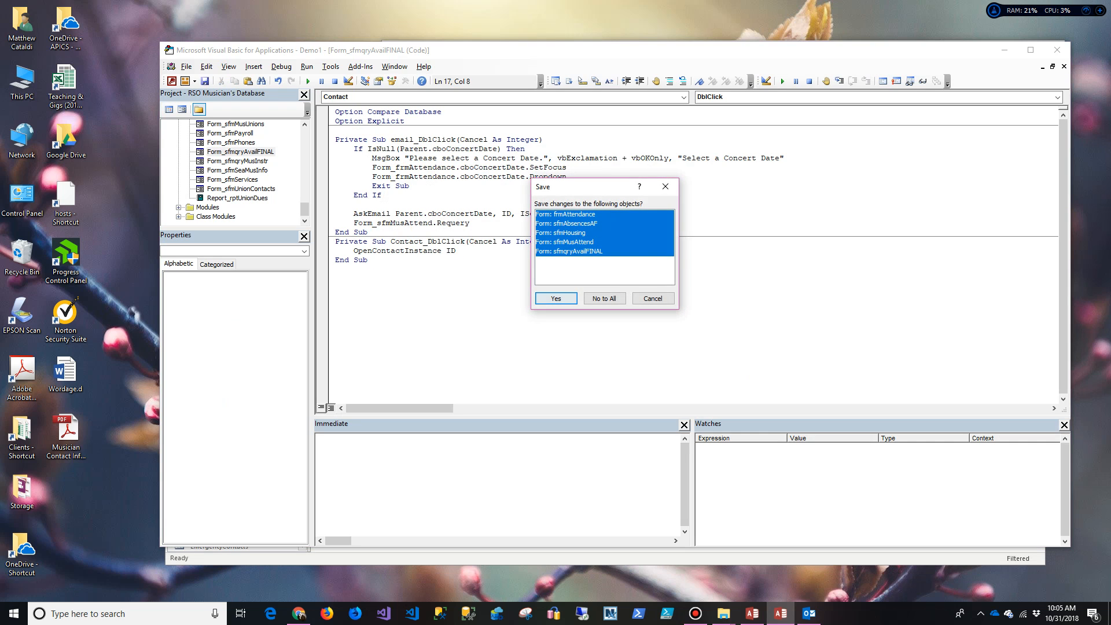
{"action": "key", "text": "Return"}
{"action": "key", "text": "alt+F11"}
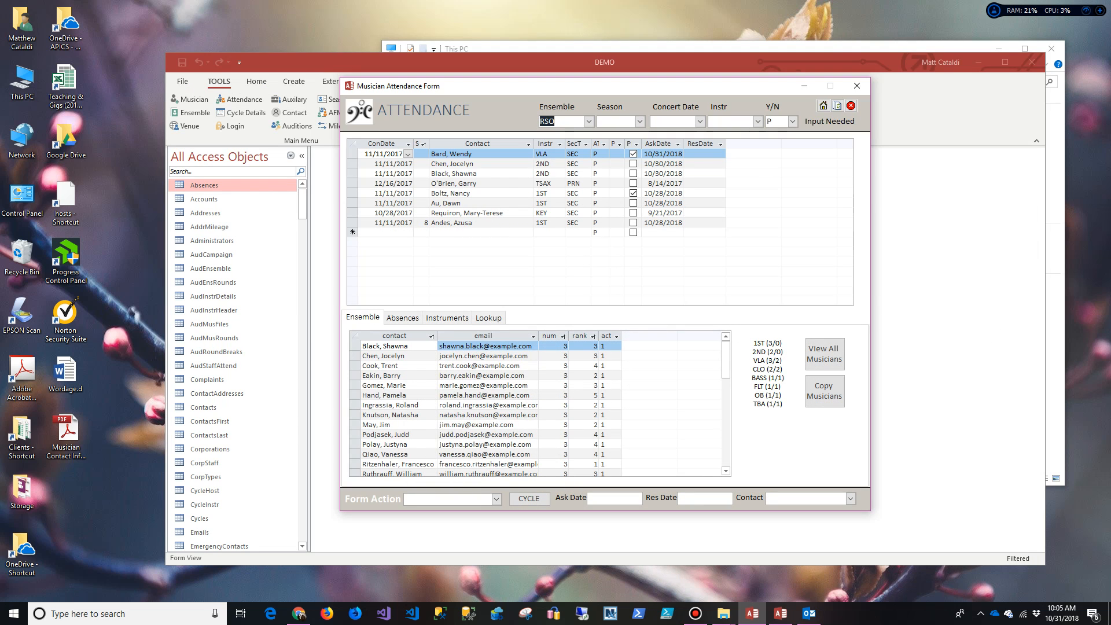
Step: Filter attendance to season 17 - 18, the 11/11/2017 concert, and VLA players
{"action": "left_click_drag", "start_coordinate": [636, 85], "coordinate": [641, 88]}
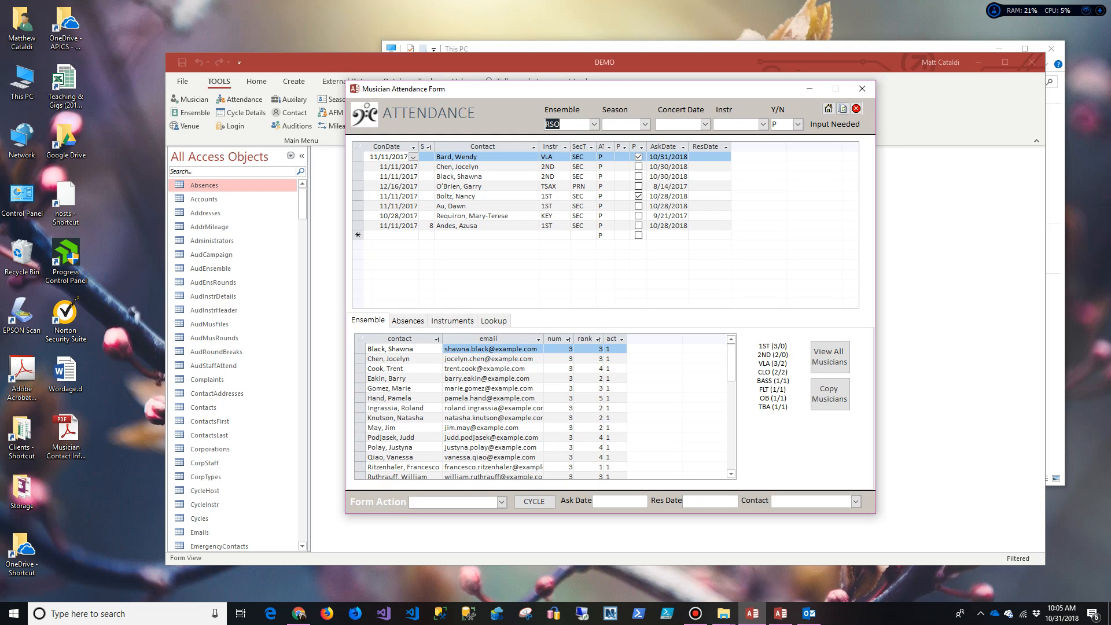
{"action": "left_click", "coordinate": [645, 125]}
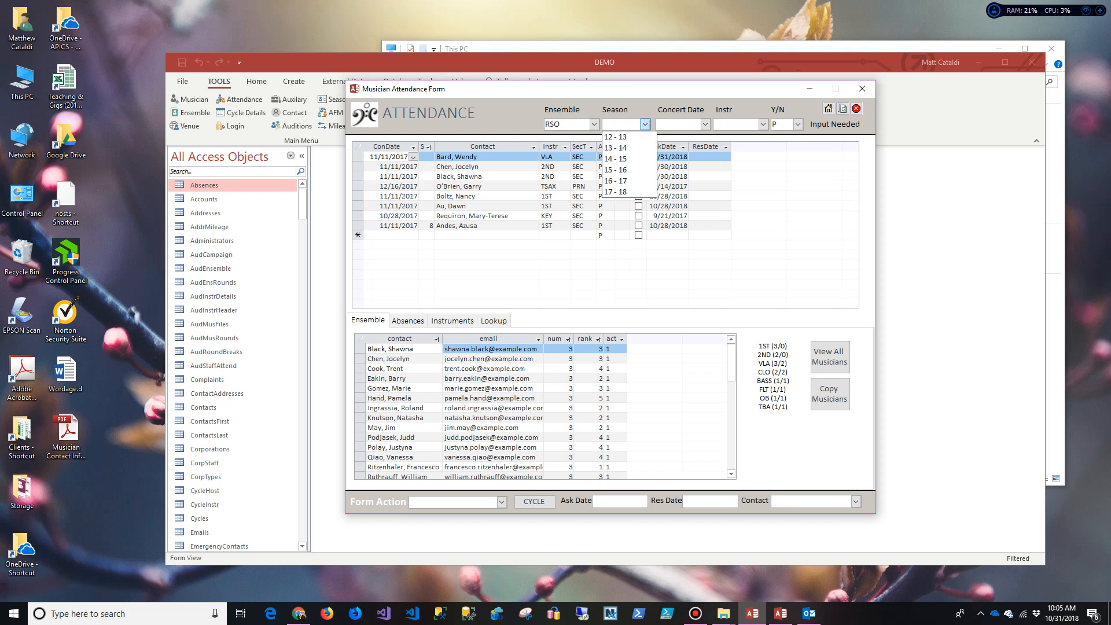
{"action": "left_click", "coordinate": [629, 191]}
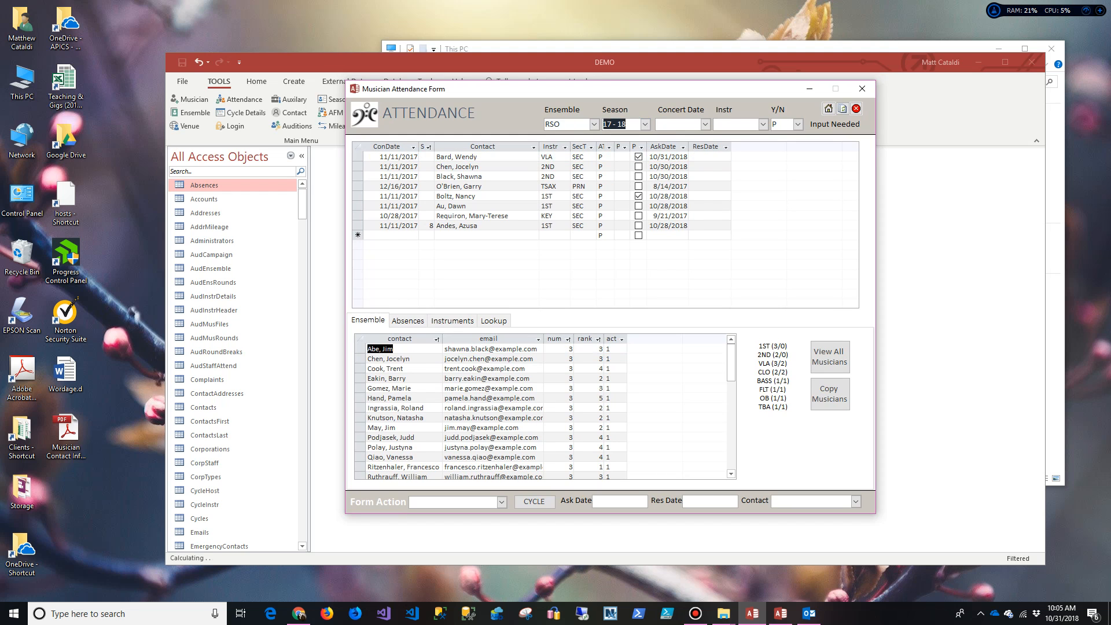
{"action": "left_click", "coordinate": [704, 125]}
{"action": "left_click", "coordinate": [677, 181]}
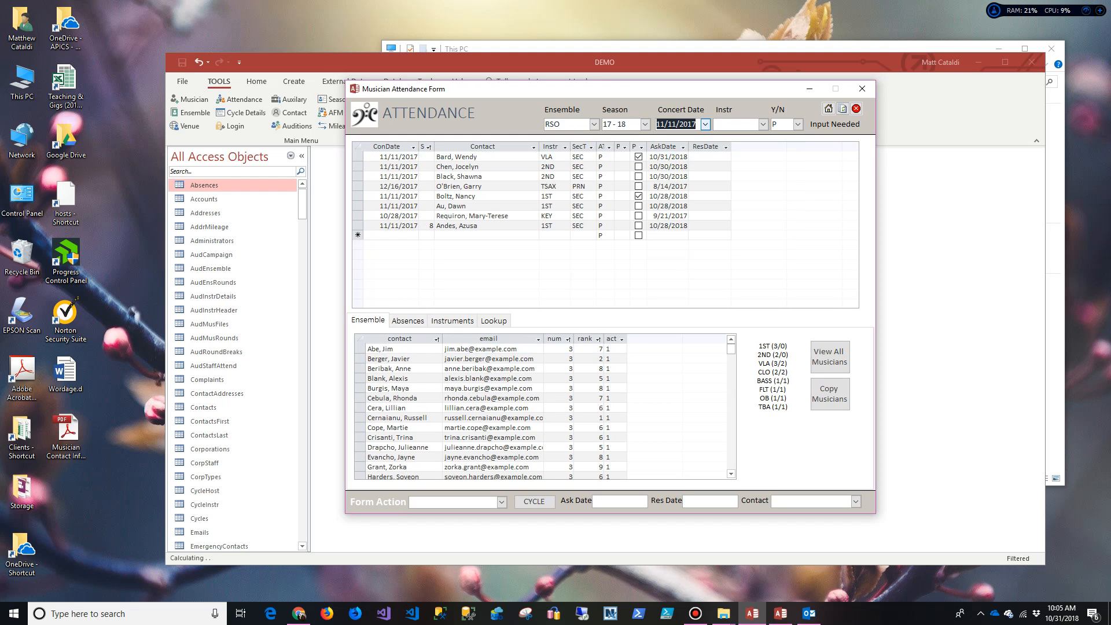
{"action": "left_click", "coordinate": [762, 124]}
{"action": "key", "text": "Return"}
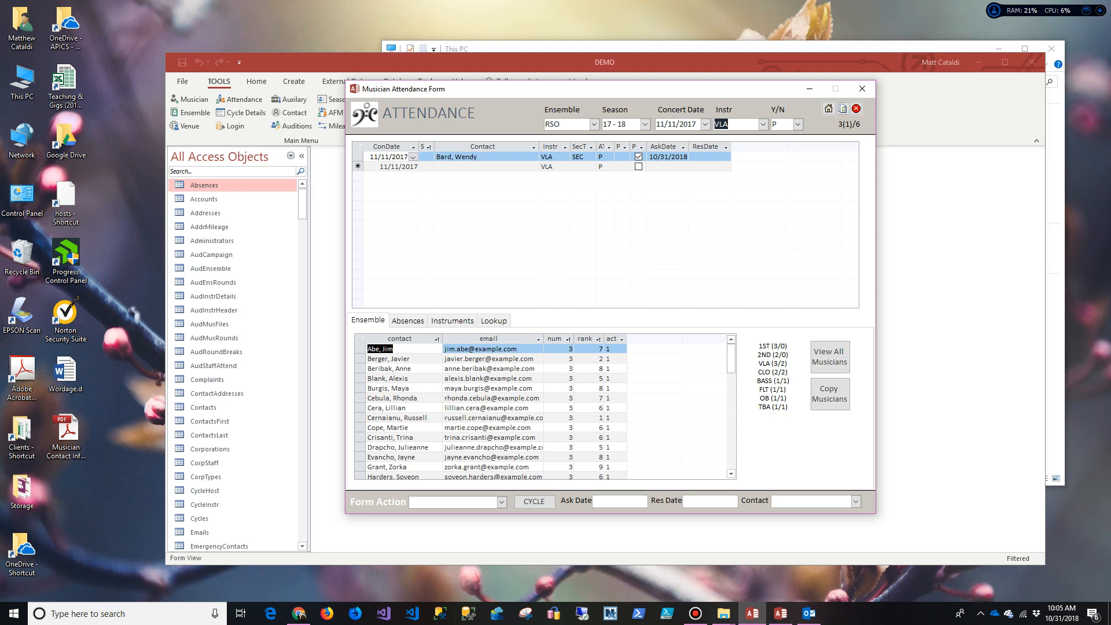
Step: Try the Y/N response filter as Y, then N, ending on P for pending
{"action": "left_click", "coordinate": [798, 124]}
{"action": "left_click", "coordinate": [798, 136]}
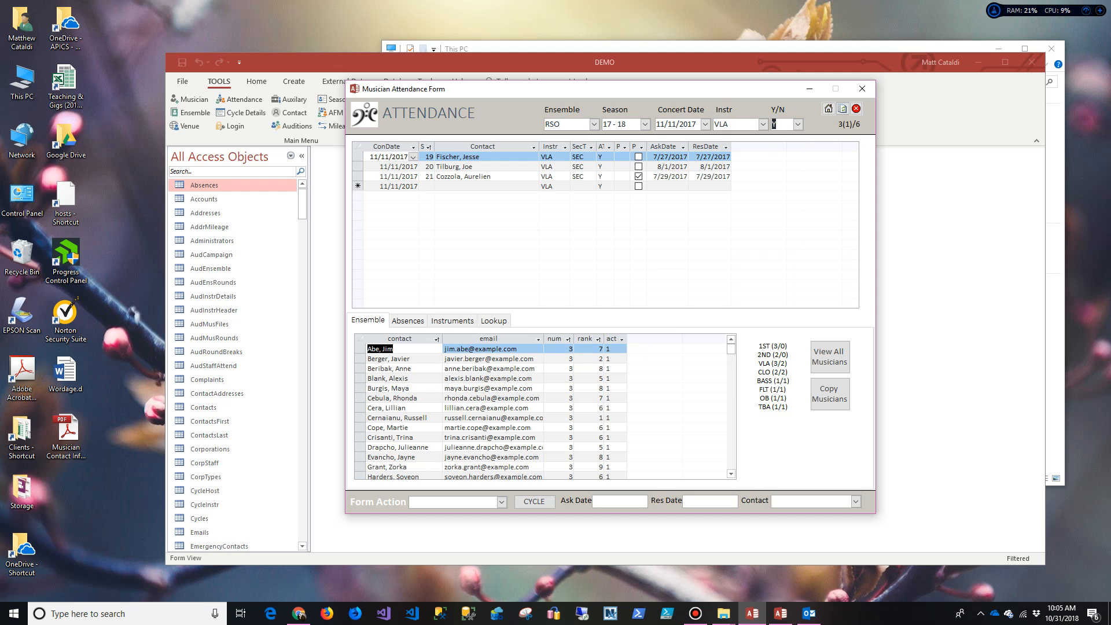
{"action": "left_click", "coordinate": [798, 124]}
{"action": "left_click", "coordinate": [786, 146]}
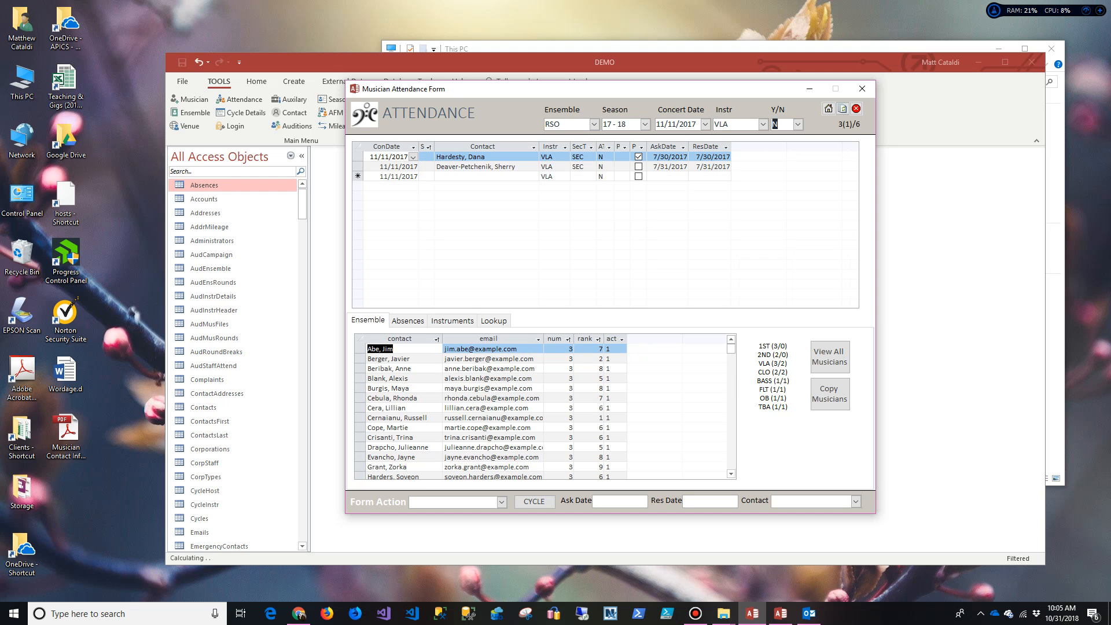
{"action": "left_click", "coordinate": [798, 125]}
{"action": "left_click", "coordinate": [799, 158]}
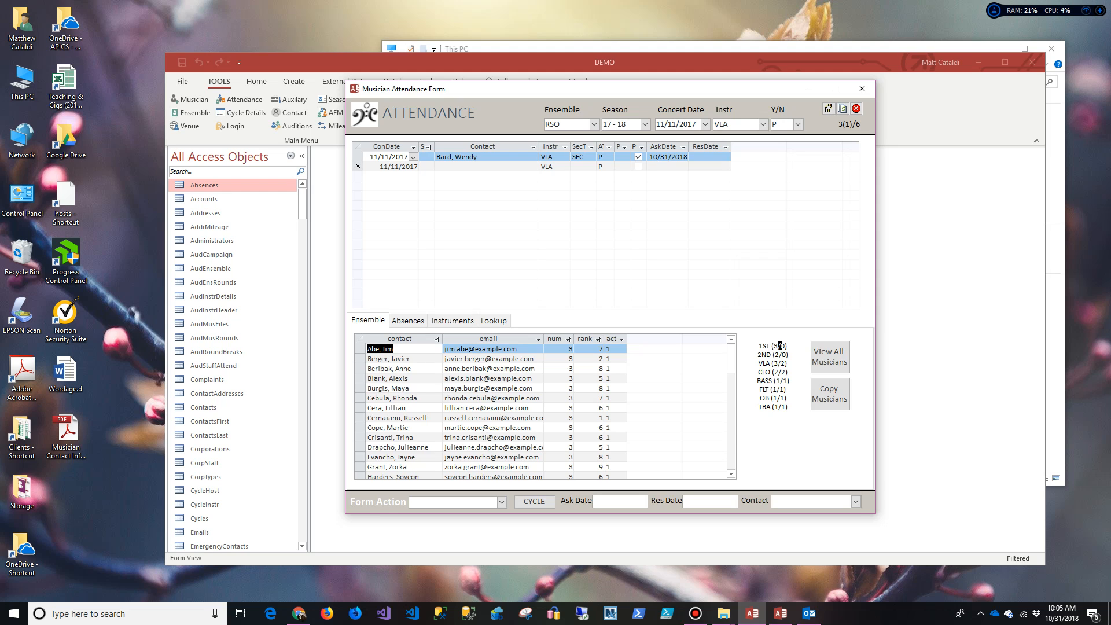
{"action": "left_click_drag", "start_coordinate": [781, 346], "coordinate": [780, 346]}
Step: Set the pending violist's response to Y - Yes, filling the 10/31/2018 response date
{"action": "left_click", "coordinate": [608, 157]}
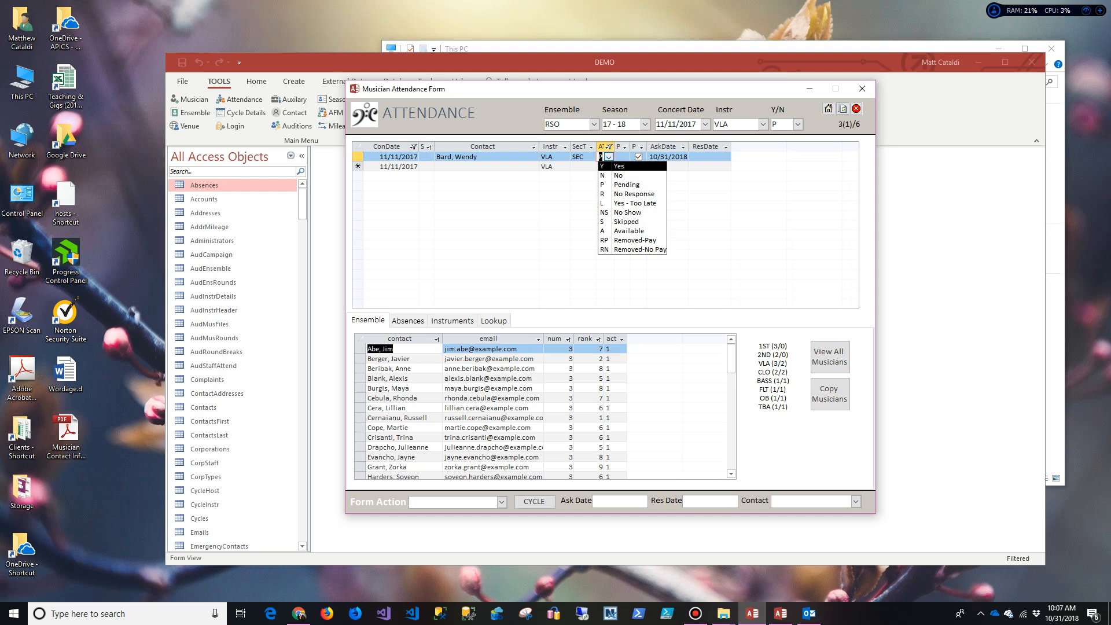
{"action": "key", "text": "Escape"}
{"action": "left_click", "coordinate": [608, 158]}
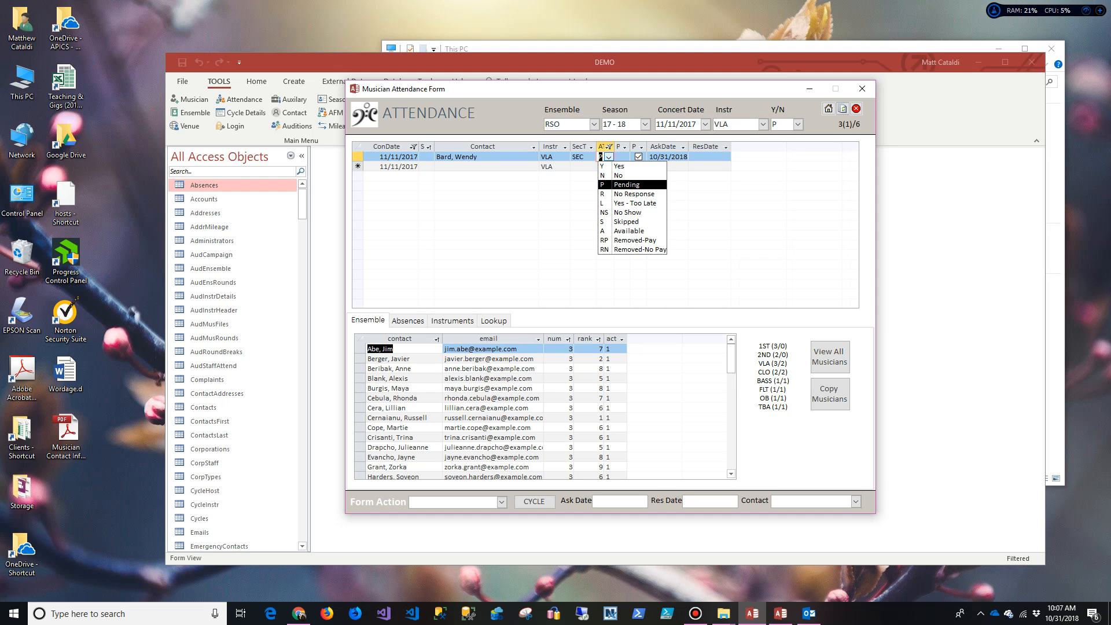
{"action": "key", "text": "Return"}
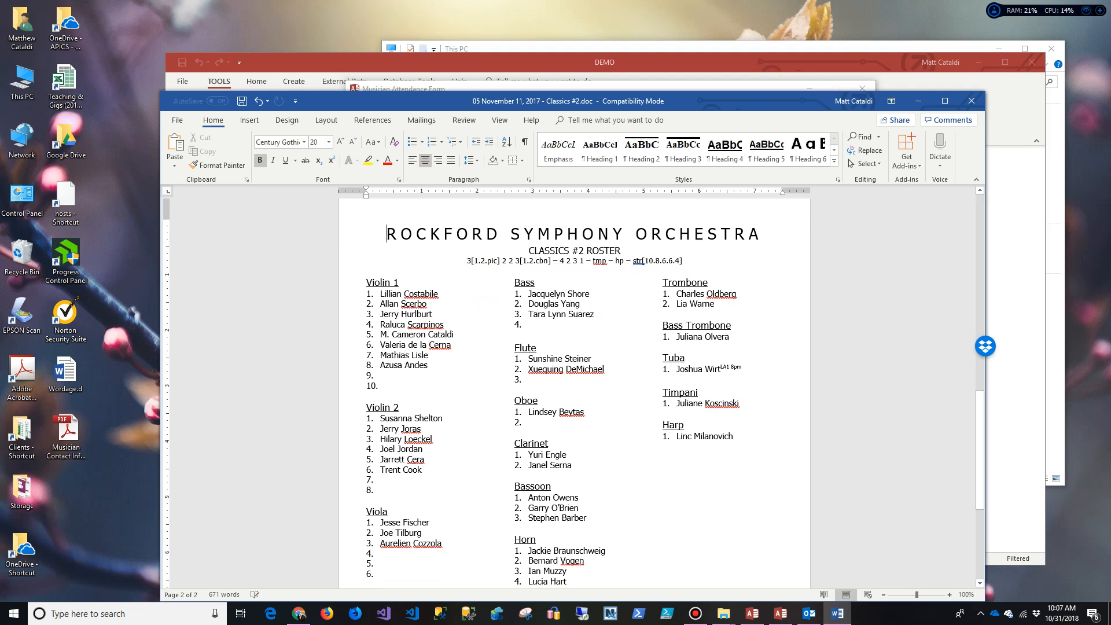
Step: Enter the confirmed violist's name as Viola item 4 in the roster and close it
{"action": "scroll", "coordinate": [574, 393], "scroll_direction": "down", "scroll_amount": 4}
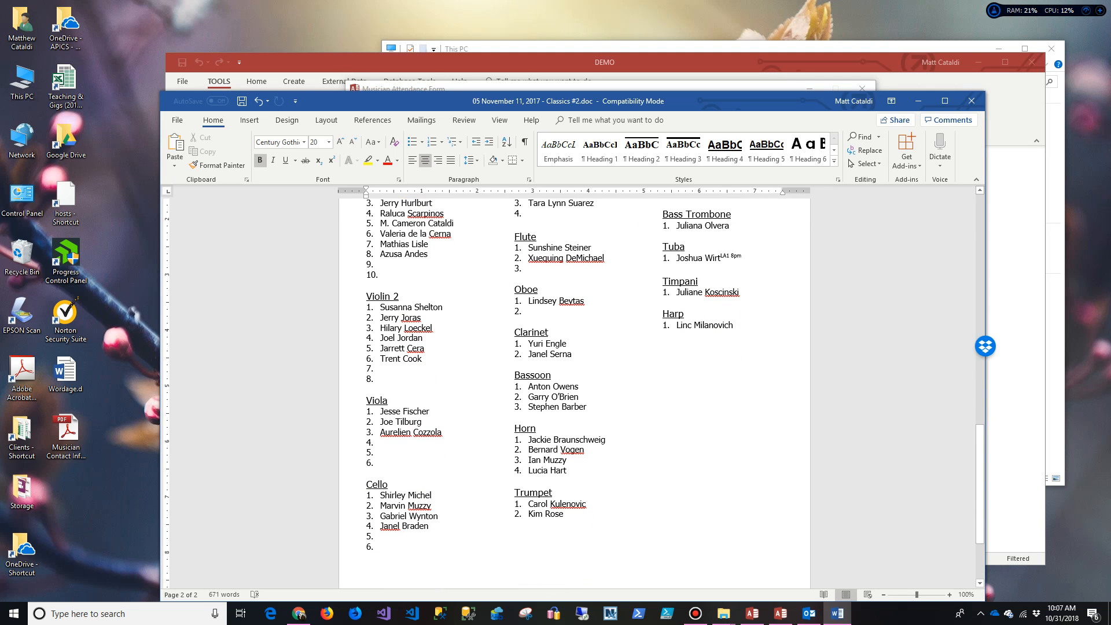
{"action": "left_click", "coordinate": [425, 358]}
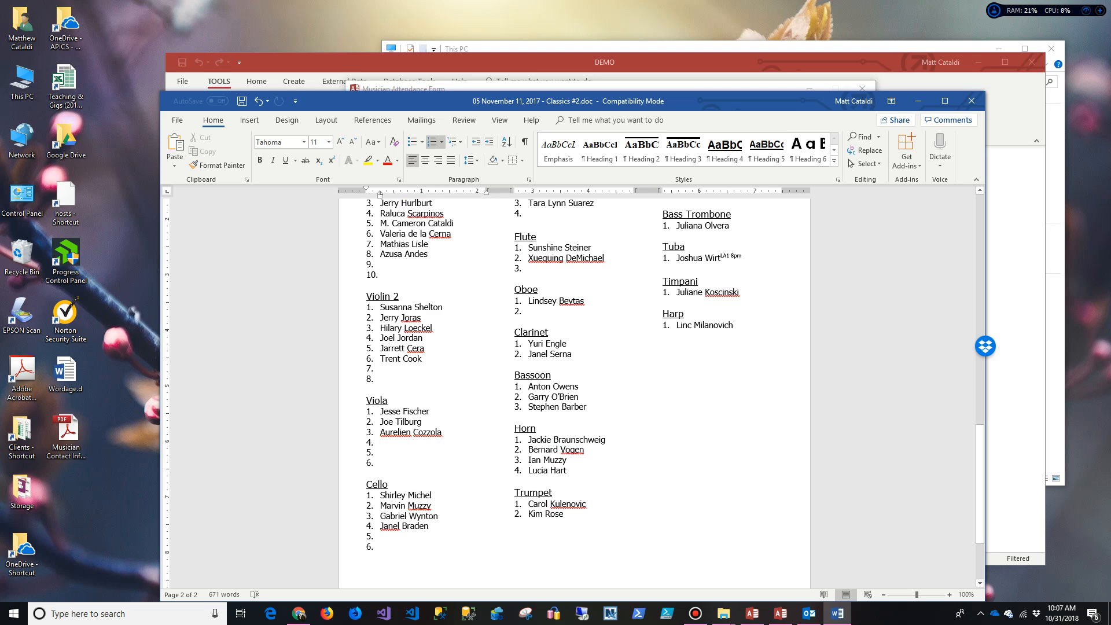
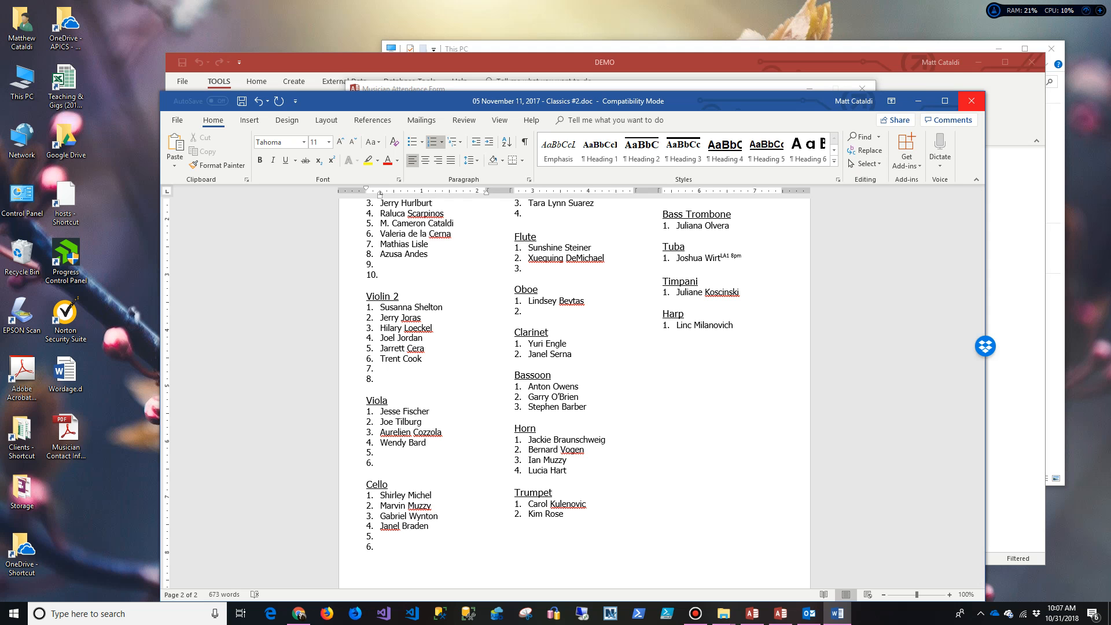
{"action": "left_click", "coordinate": [971, 101]}
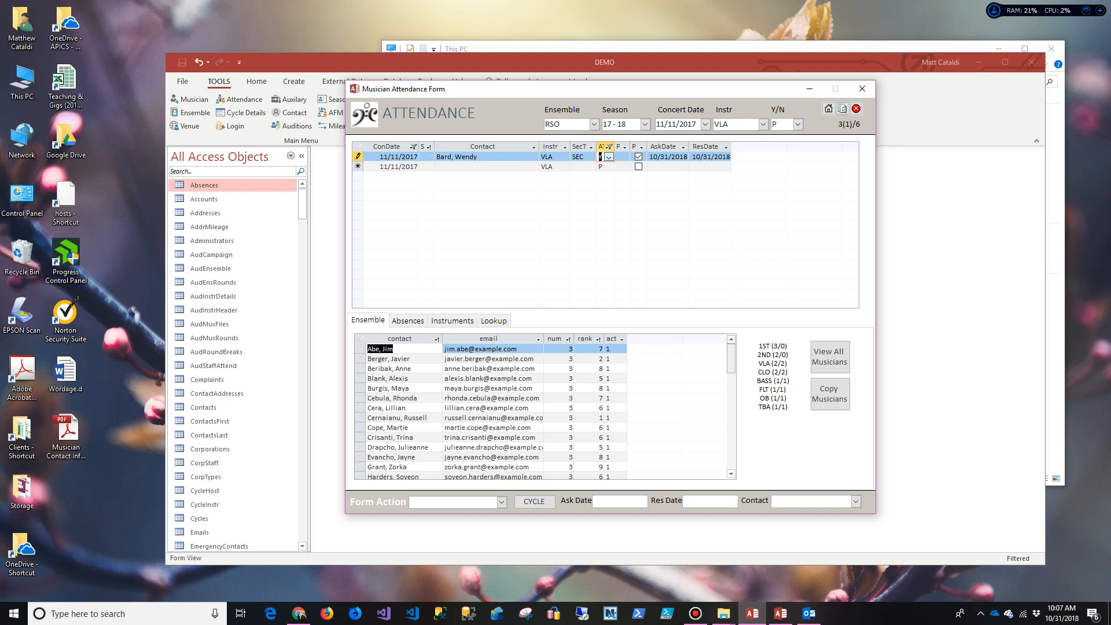
{"action": "left_click", "coordinate": [397, 157]}
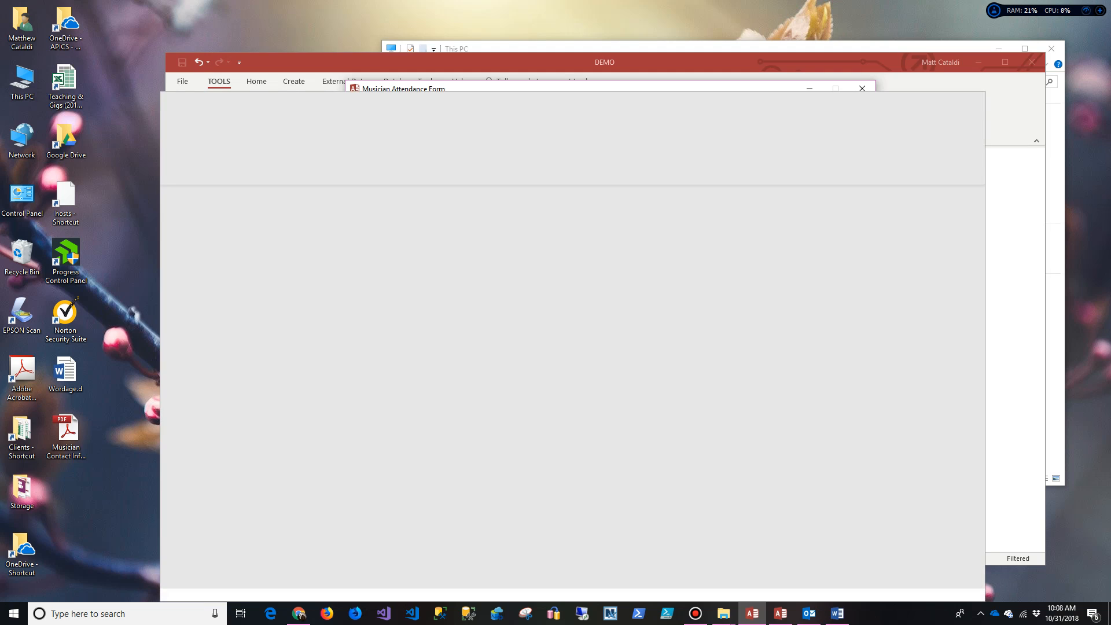
{"action": "scroll", "coordinate": [574, 392], "scroll_direction": "up", "scroll_amount": 9}
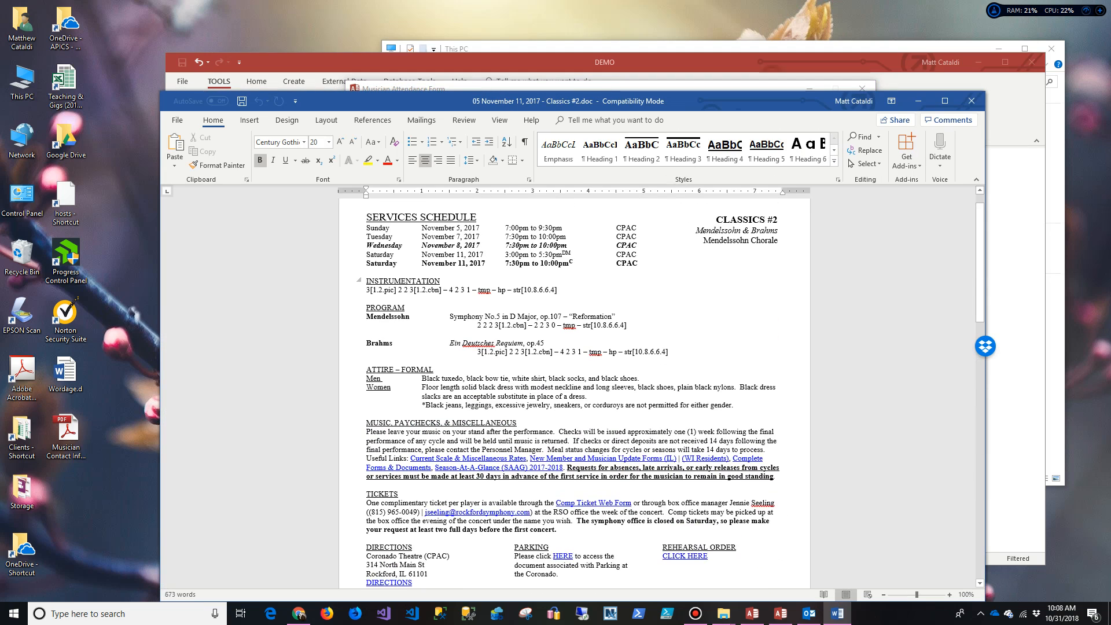
{"action": "scroll", "coordinate": [573, 392], "scroll_direction": "down", "scroll_amount": 2}
{"action": "scroll", "coordinate": [574, 392], "scroll_direction": "up", "scroll_amount": 2}
{"action": "scroll", "coordinate": [573, 392], "scroll_direction": "down", "scroll_amount": 10}
{"action": "scroll", "coordinate": [574, 393], "scroll_direction": "down", "scroll_amount": 6}
{"action": "scroll", "coordinate": [573, 392], "scroll_direction": "up", "scroll_amount": 9}
{"action": "scroll", "coordinate": [574, 392], "scroll_direction": "down", "scroll_amount": 4}
{"action": "scroll", "coordinate": [574, 392], "scroll_direction": "up", "scroll_amount": 1}
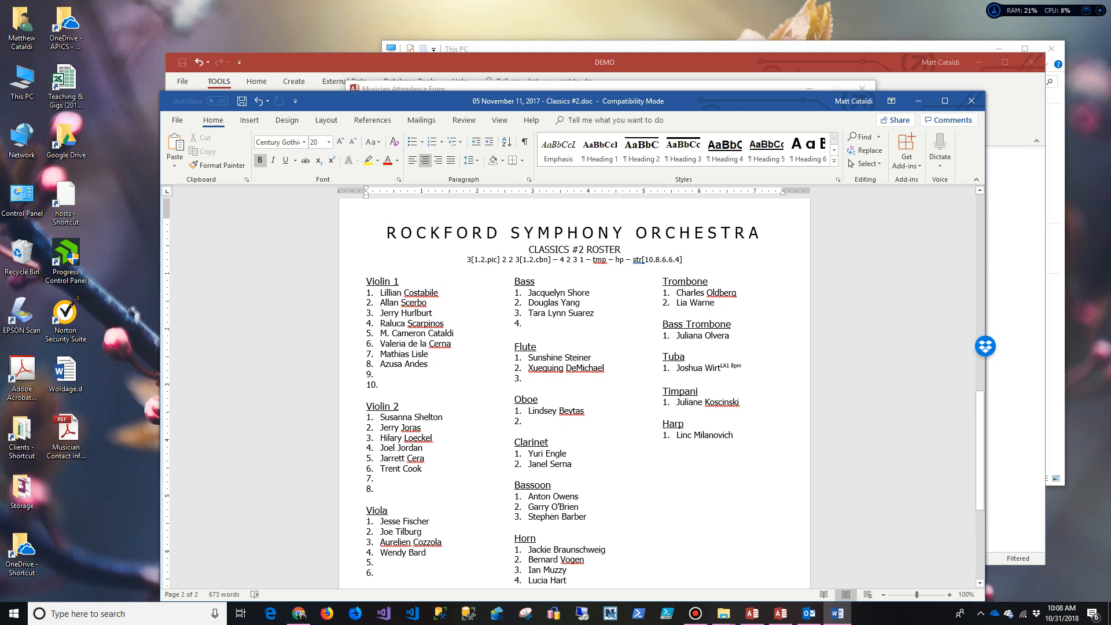
{"action": "scroll", "coordinate": [574, 392], "scroll_direction": "up", "scroll_amount": 14}
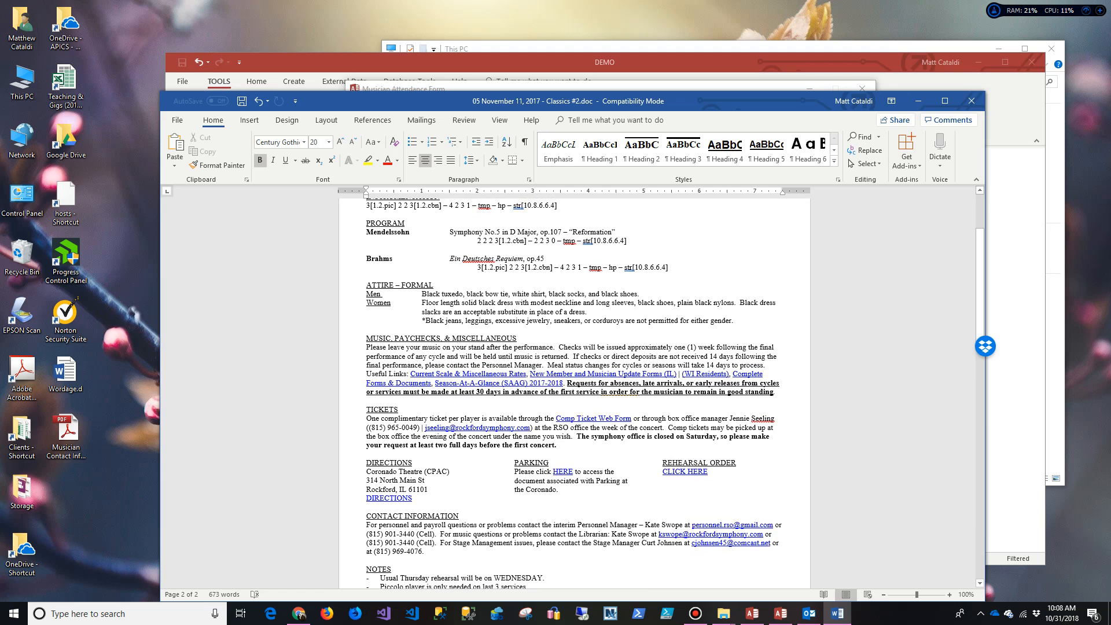
{"action": "scroll", "coordinate": [573, 392], "scroll_direction": "down", "scroll_amount": 4}
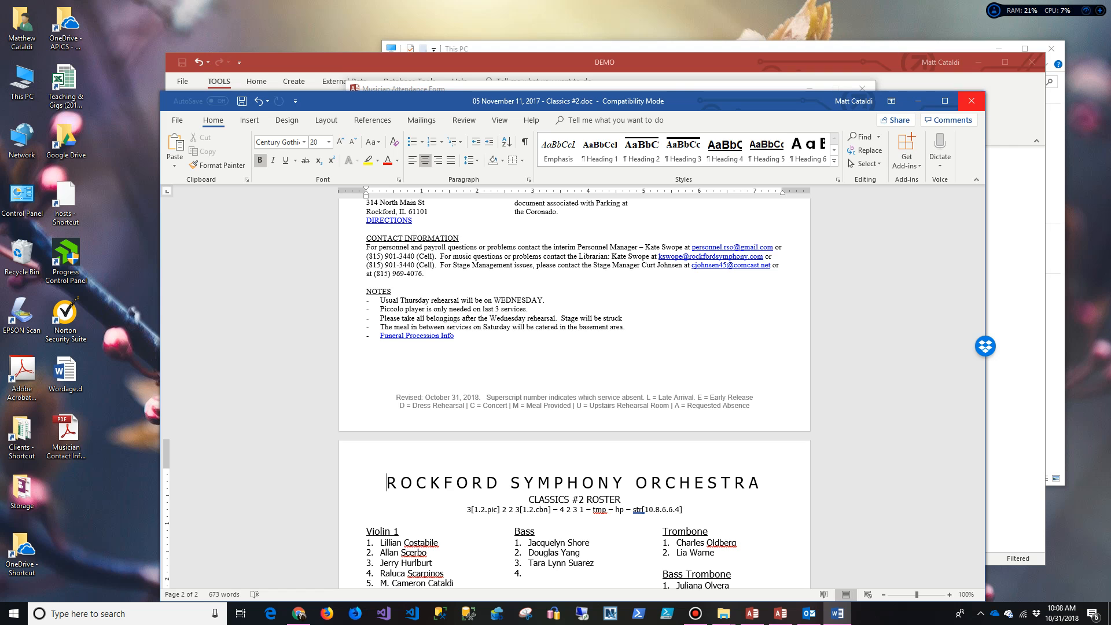
{"action": "left_click", "coordinate": [971, 101]}
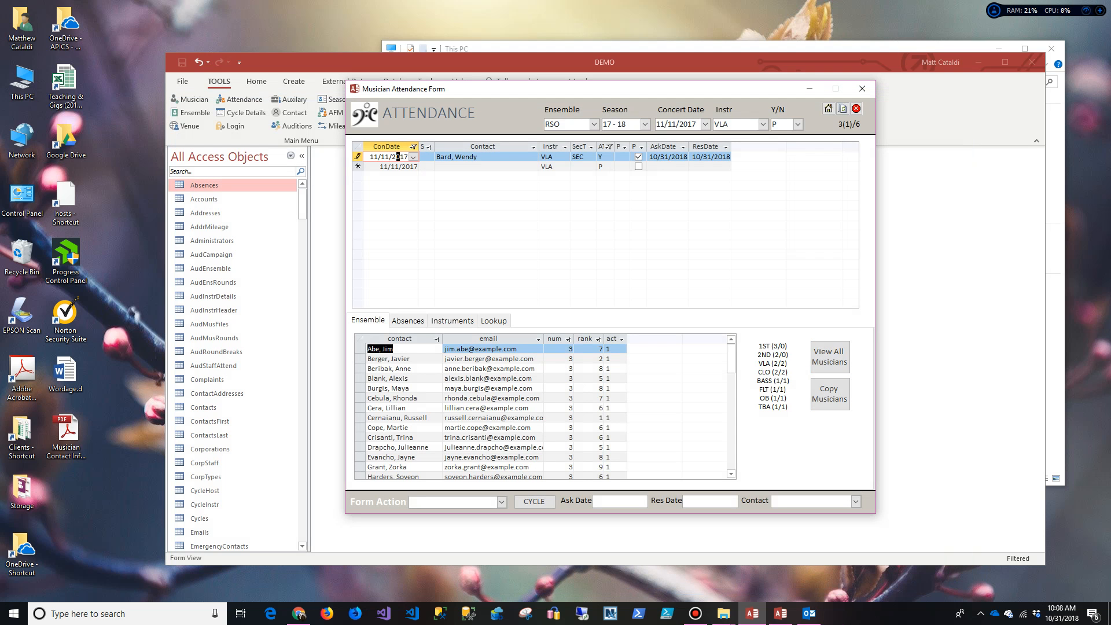
Step: Save the edited viola record and draft an ask email to the next violist
{"action": "left_click", "coordinate": [780, 363]}
{"action": "left_click_drag", "start_coordinate": [781, 363], "coordinate": [787, 363]}
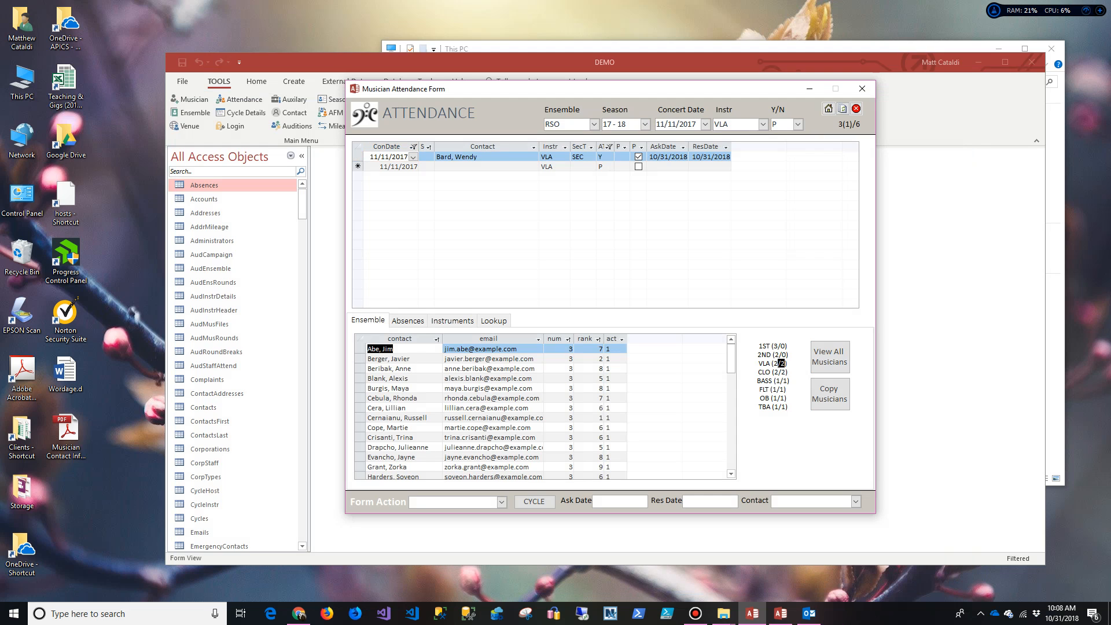
{"action": "left_click", "coordinate": [489, 359]}
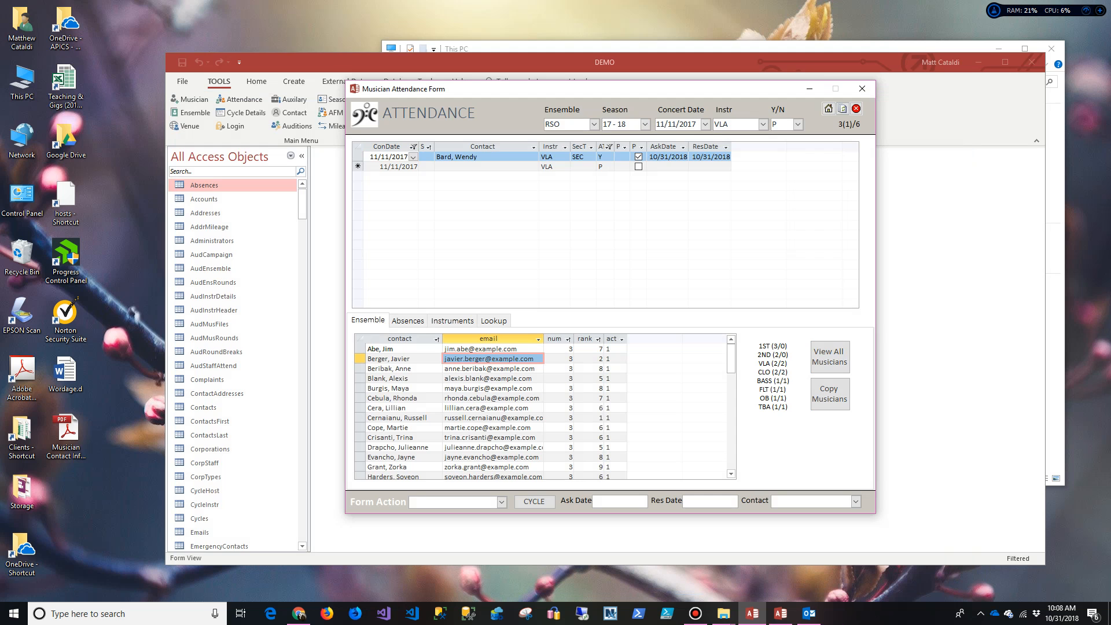
{"action": "double_click", "coordinate": [487, 388]}
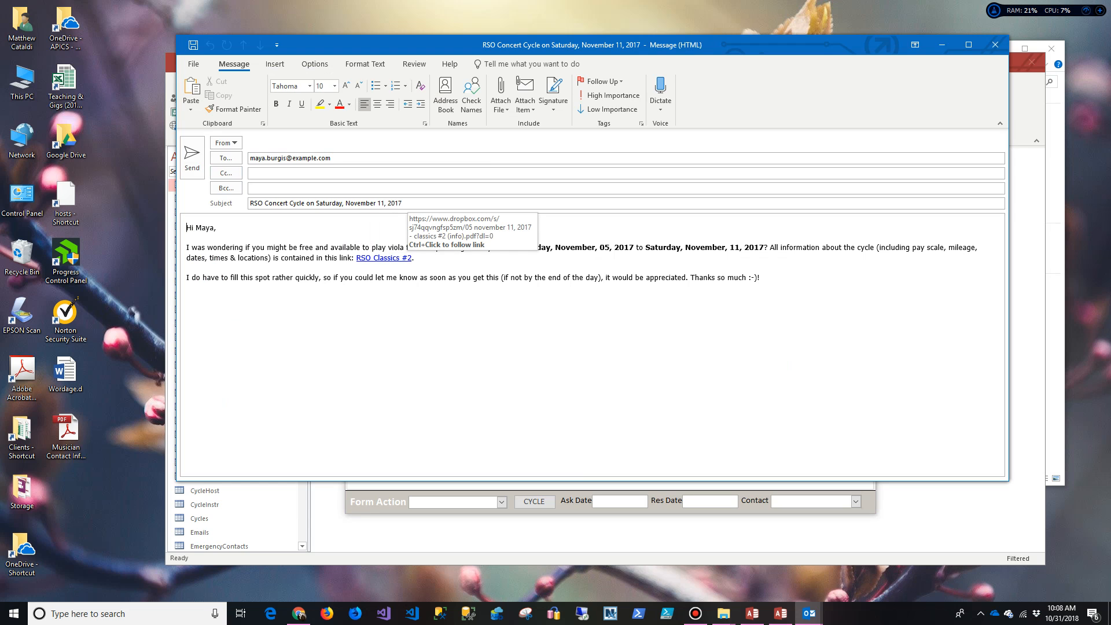
Step: Ctrl+click the RSO Classics #2 hyperlink to view the cycle info PDF in Firefox
{"action": "left_click", "coordinate": [383, 257], "text": "ctrl"}
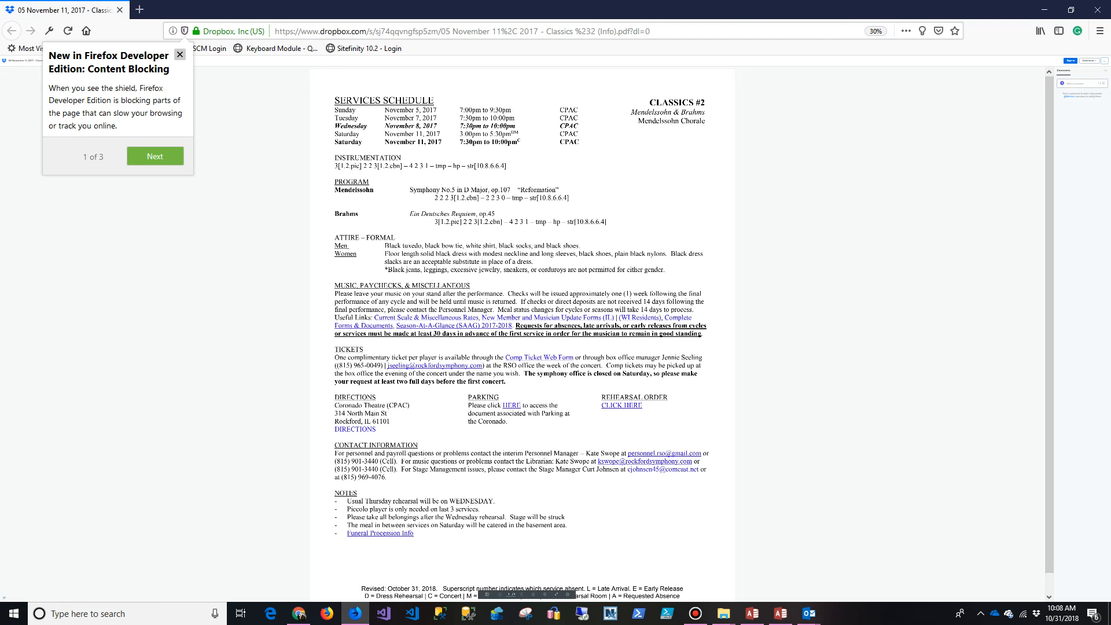
Step: Dismiss the Content Blocking popup, close Firefox, and return to the Outlook draft body
{"action": "left_click", "coordinate": [180, 54]}
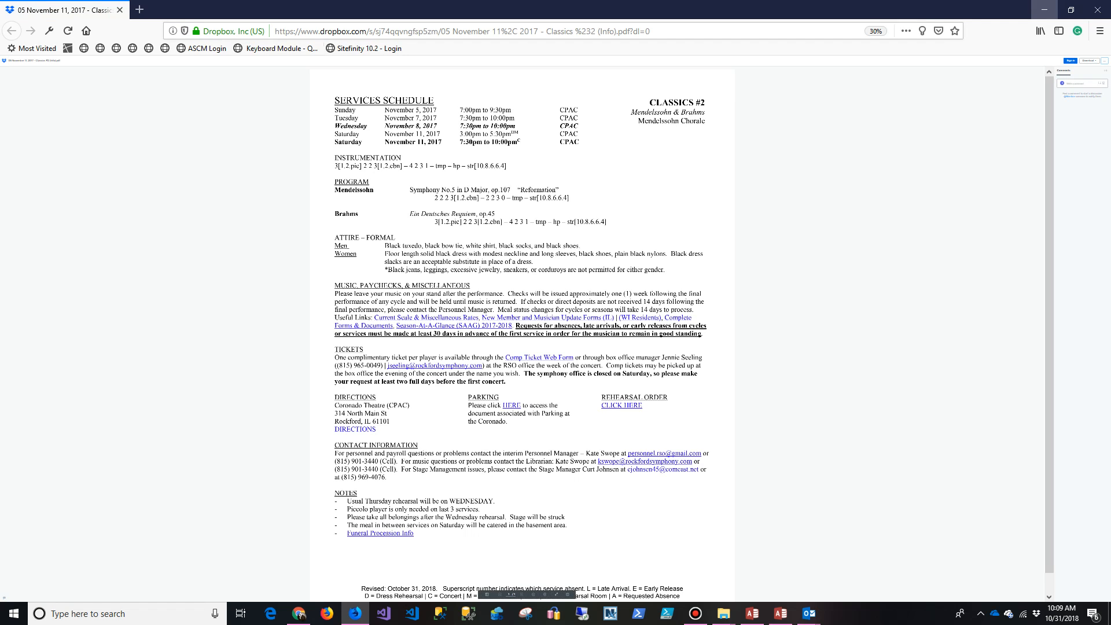
{"action": "left_click", "coordinate": [1096, 9]}
{"action": "left_click", "coordinate": [671, 277]}
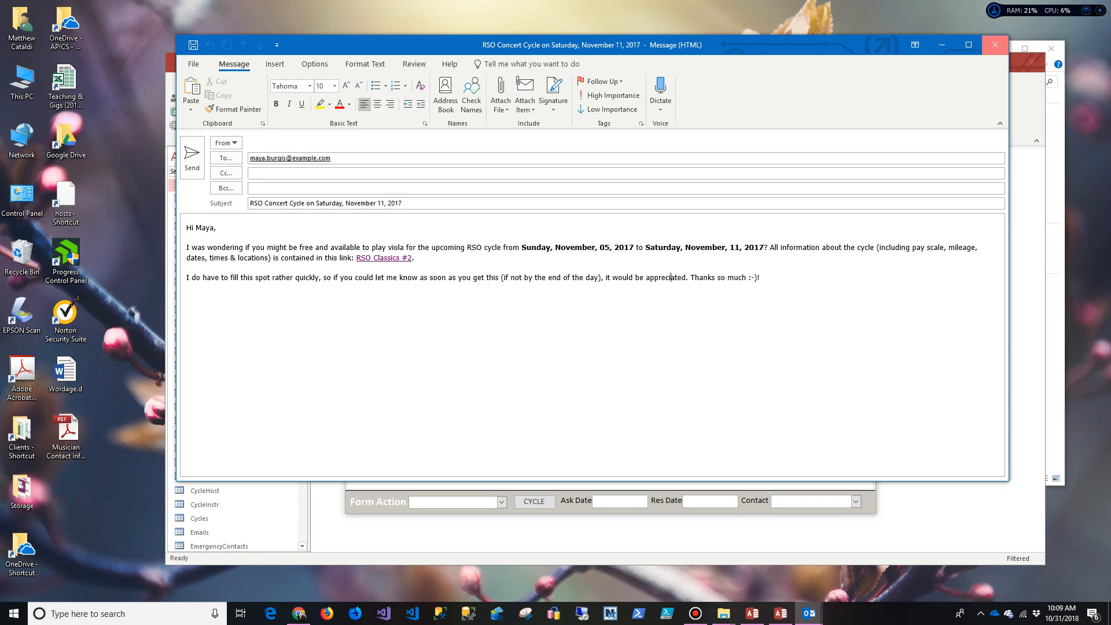
Step: Close the violist invitation draft, choosing No to discard its changes
{"action": "left_click", "coordinate": [994, 44]}
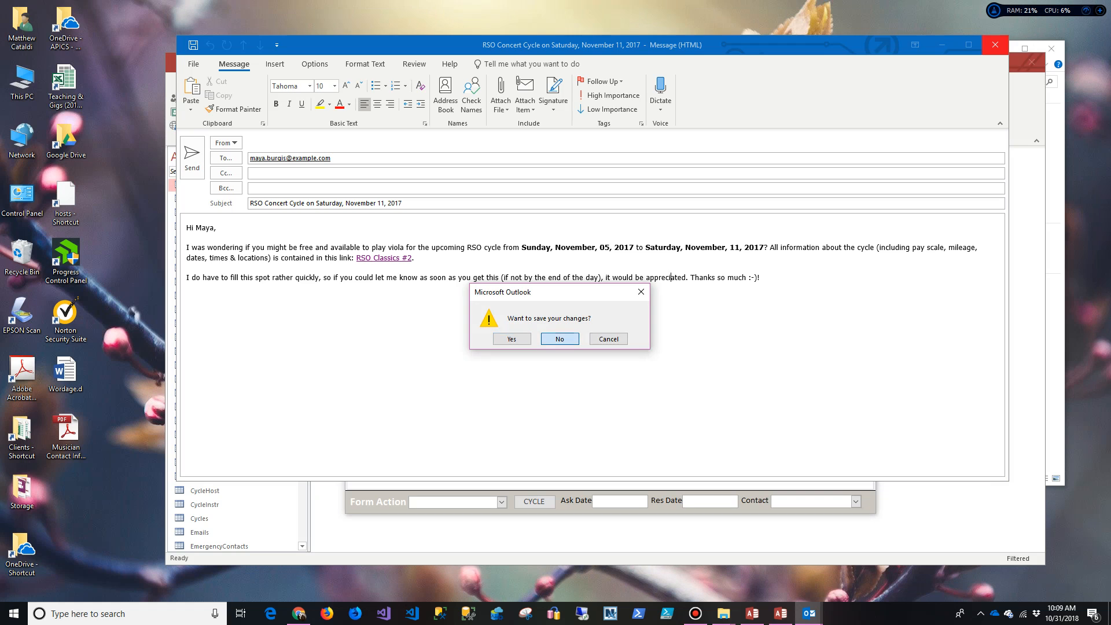
{"action": "left_click", "coordinate": [559, 338]}
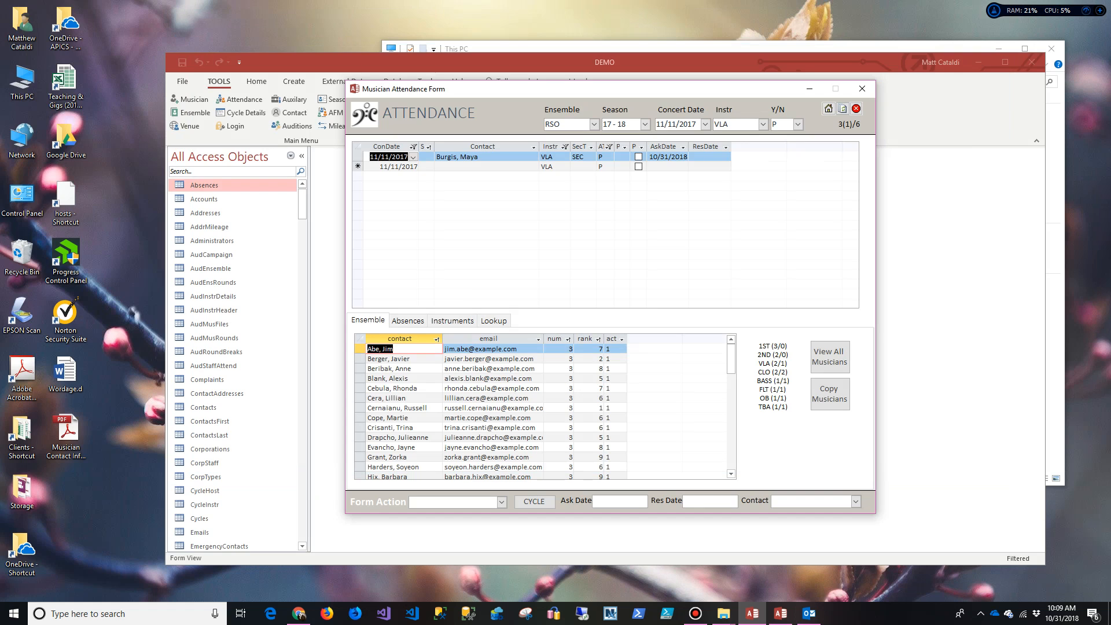
Step: Record the violist's answer as N, then generate and close the next violist's ask email
{"action": "left_click", "coordinate": [609, 157]}
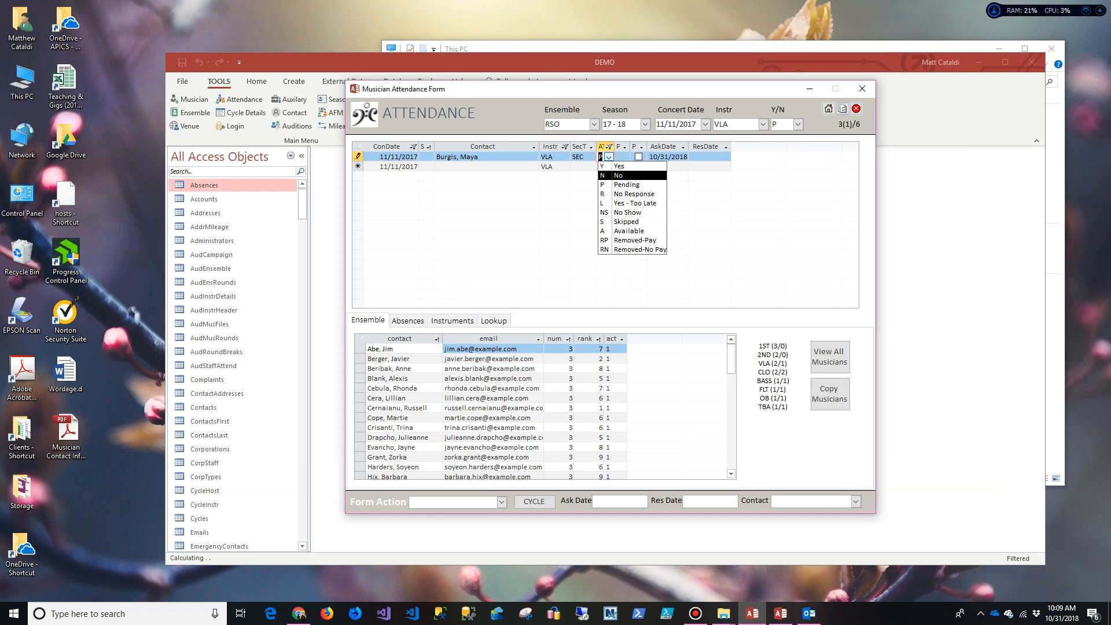
{"action": "left_click", "coordinate": [614, 175]}
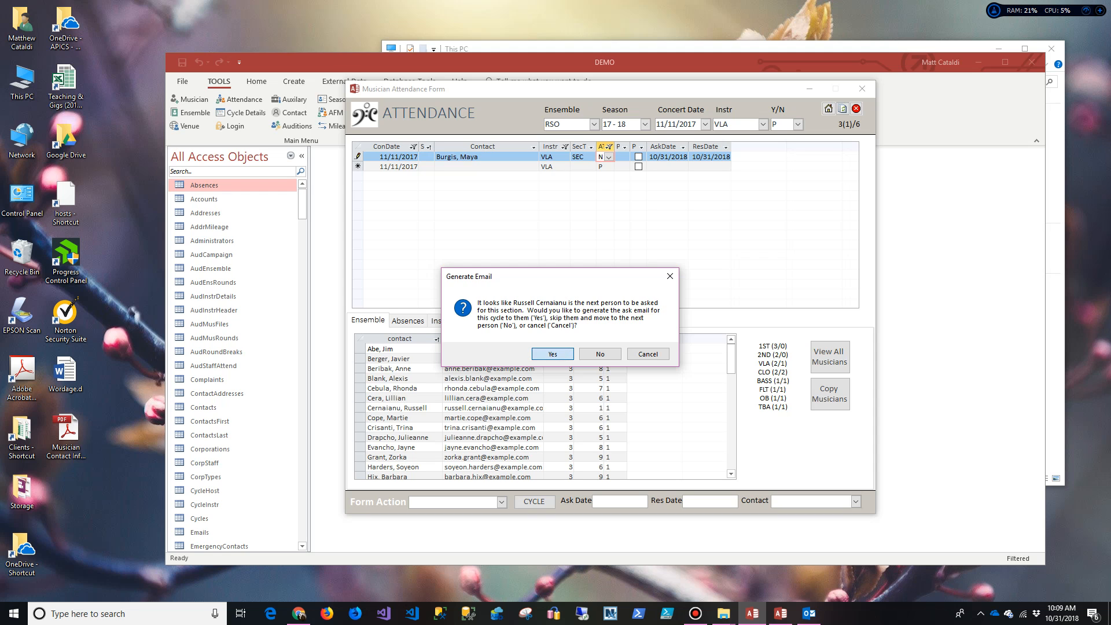
{"action": "key", "text": "Return"}
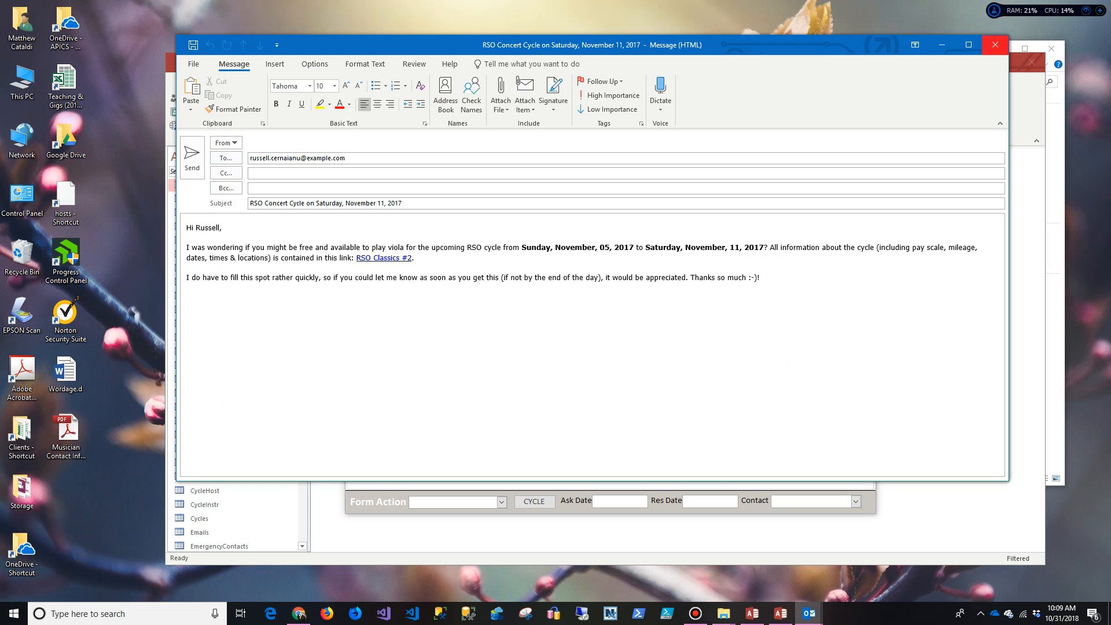
{"action": "left_click", "coordinate": [994, 45]}
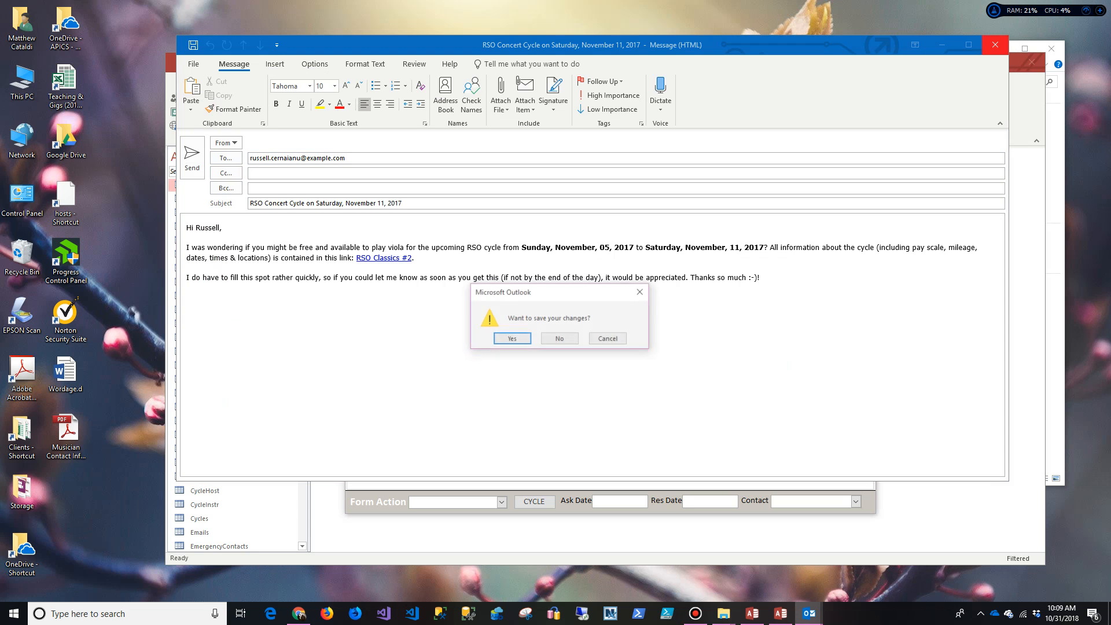
{"action": "key", "text": "Return"}
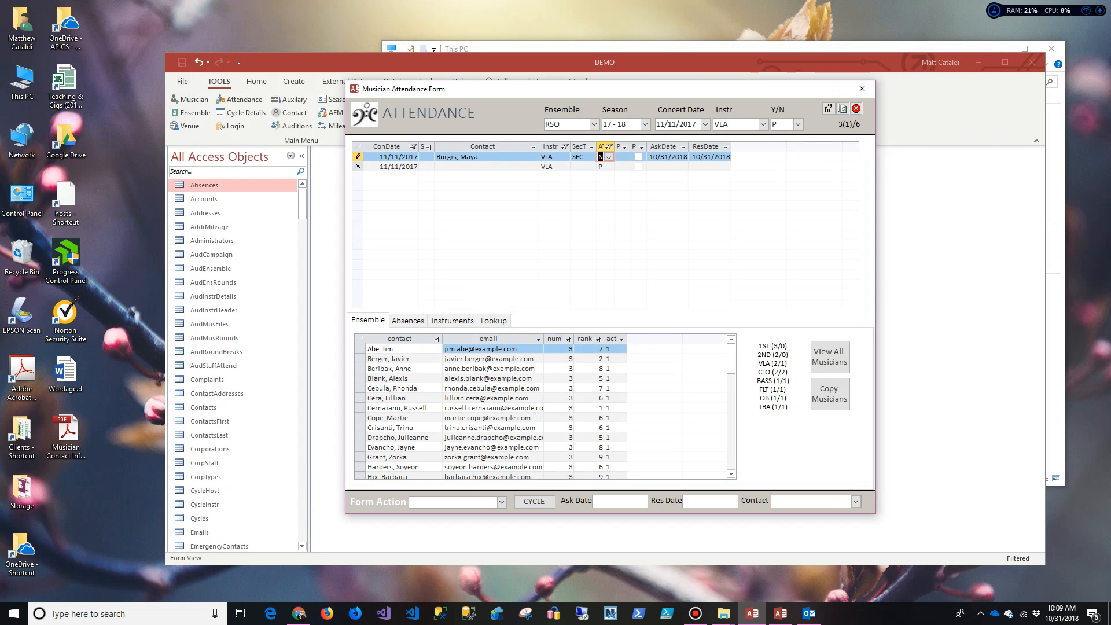
Step: Filter the attendance list to P so only pending responses show
{"action": "left_click", "coordinate": [798, 124]}
{"action": "left_click", "coordinate": [808, 159]}
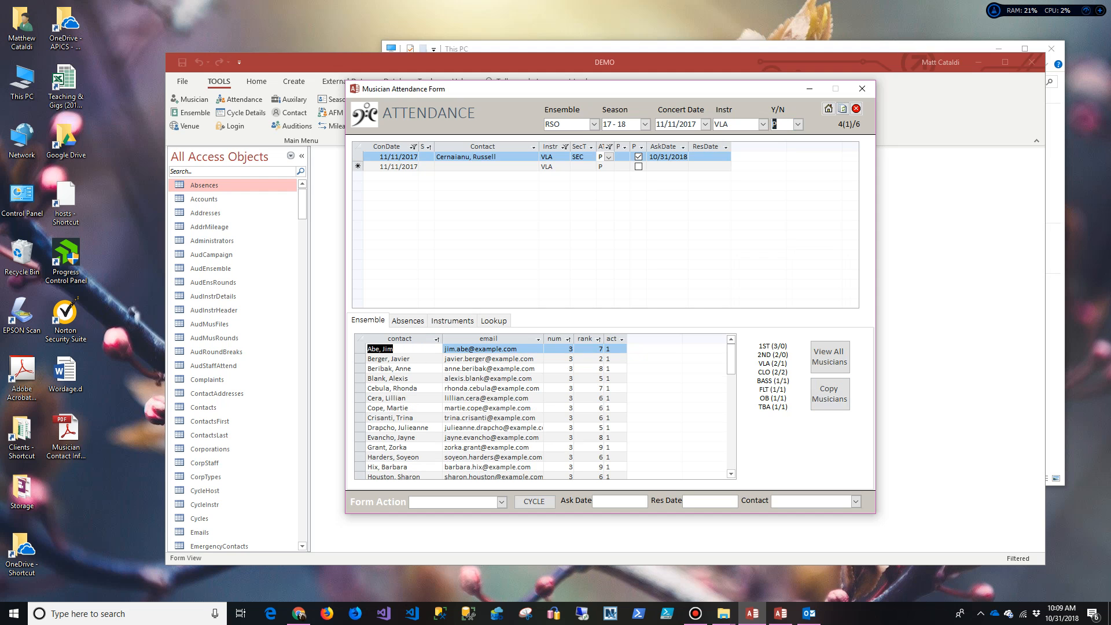
{"action": "left_click", "coordinate": [501, 501]}
Step: Drag the old contact info PDF on the desktop to the Recycle Bin
{"action": "key", "text": "Down"}
{"action": "key", "text": "Down"}
{"action": "key", "text": "Down"}
{"action": "key", "text": "Down"}
{"action": "key", "text": "Down"}
{"action": "key", "text": "Down"}
{"action": "key", "text": "Down"}
{"action": "key", "text": "Down"}
{"action": "key", "text": "Down"}
{"action": "key", "text": "Down"}
{"action": "key", "text": "Down"}
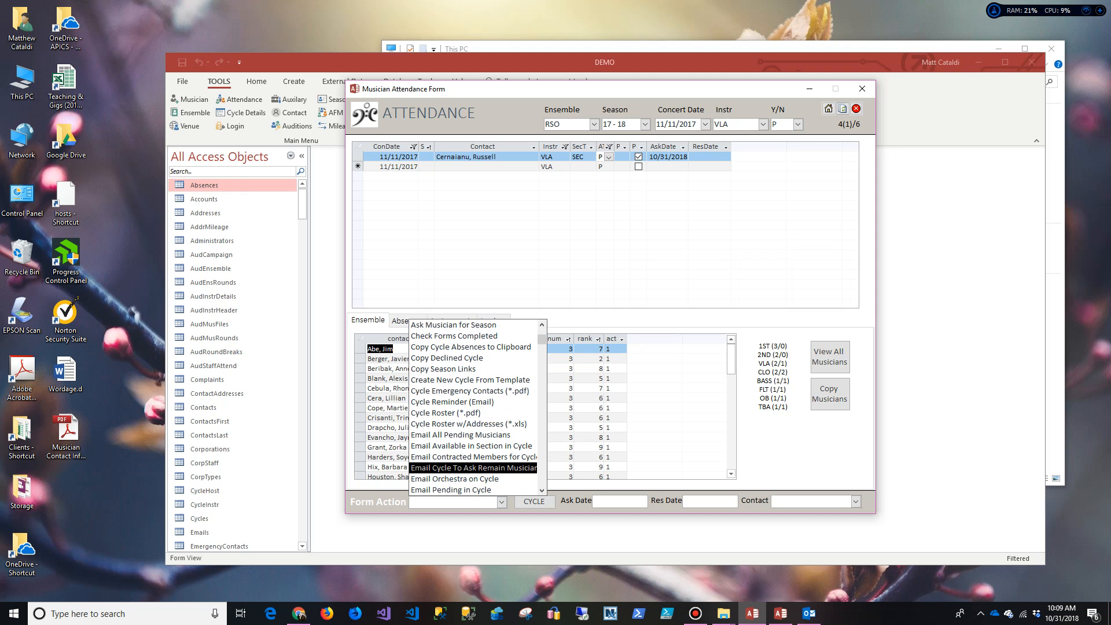
{"action": "scroll", "coordinate": [475, 404], "scroll_direction": "up", "scroll_amount": 4}
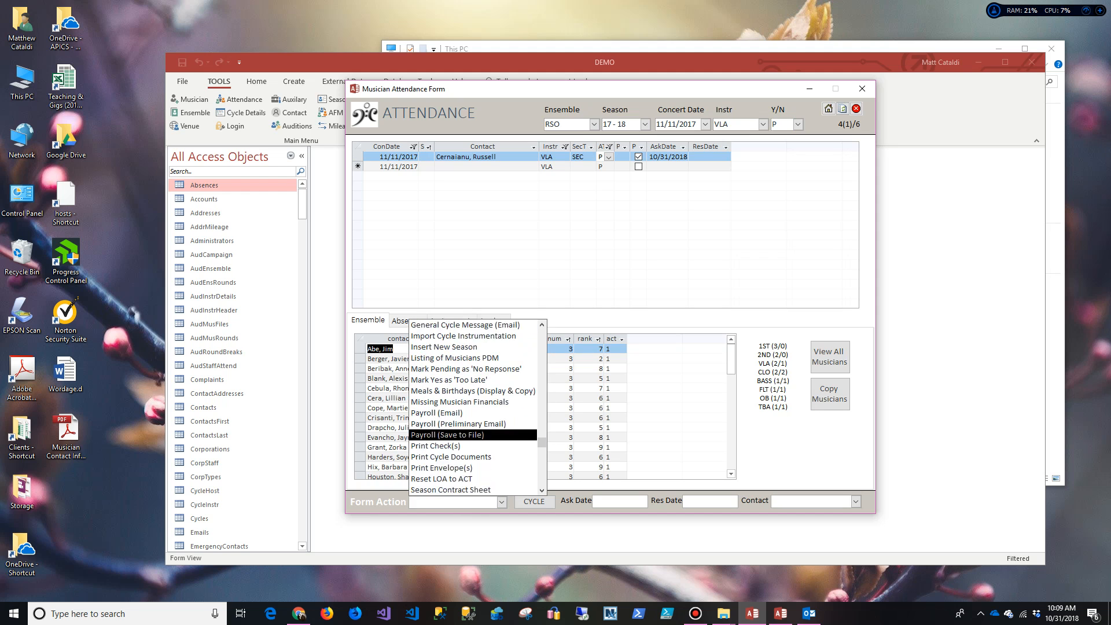
{"action": "scroll", "coordinate": [474, 405], "scroll_direction": "up", "scroll_amount": 2}
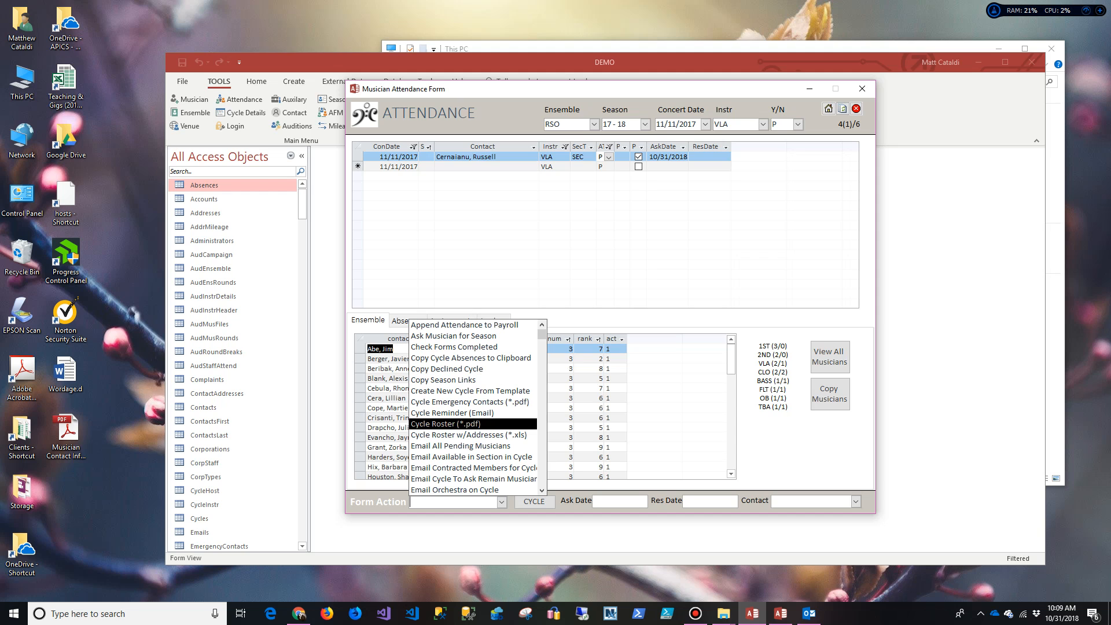
{"action": "left_click_drag", "start_coordinate": [65, 429], "coordinate": [21, 258]}
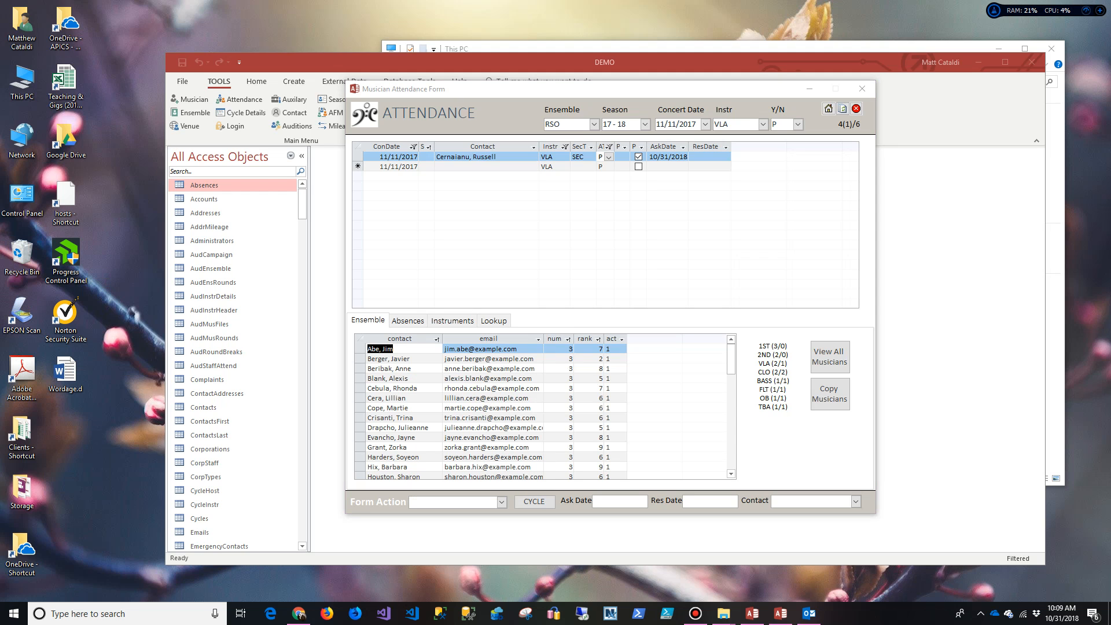
Step: Run the Cycle Roster (*.pdf) form action, saving the PDF to the Desktop
{"action": "left_click", "coordinate": [501, 502]}
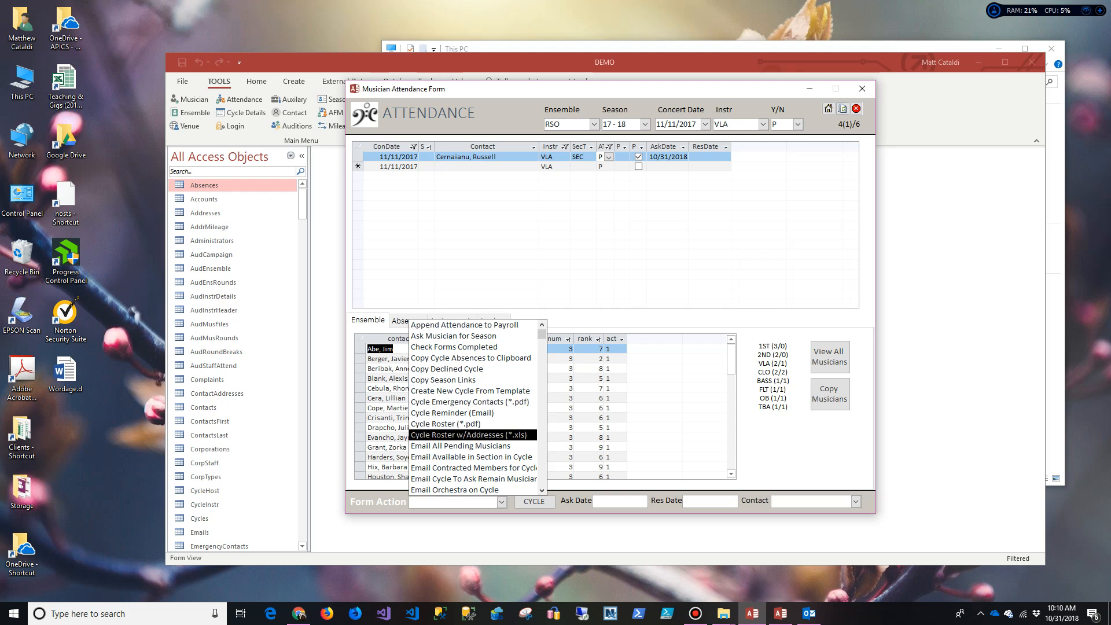
{"action": "left_click", "coordinate": [444, 423]}
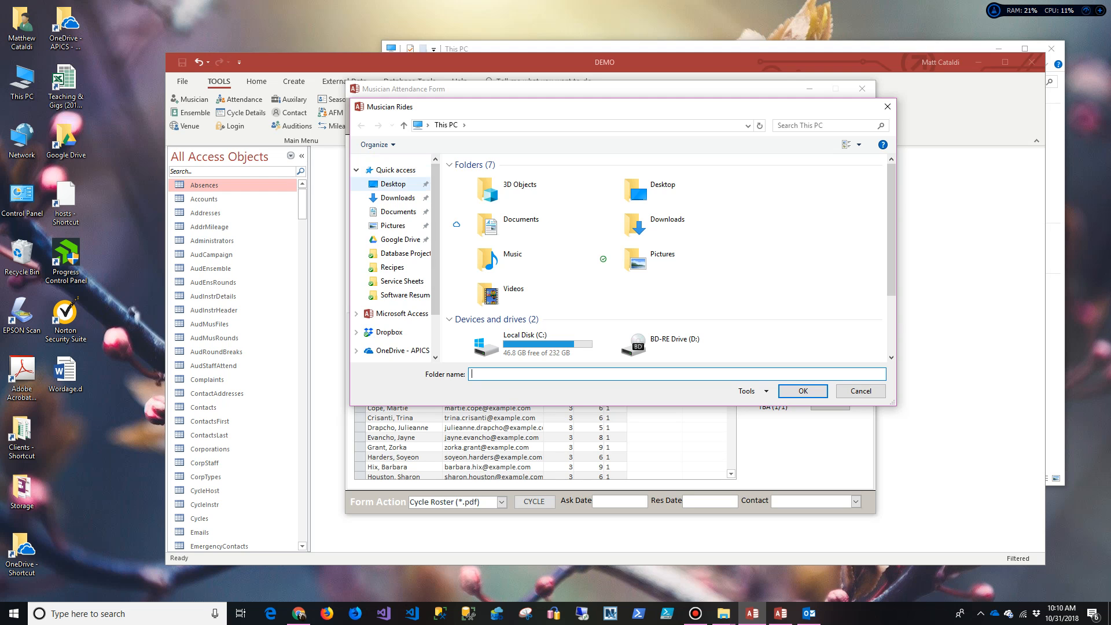
{"action": "left_click", "coordinate": [393, 183]}
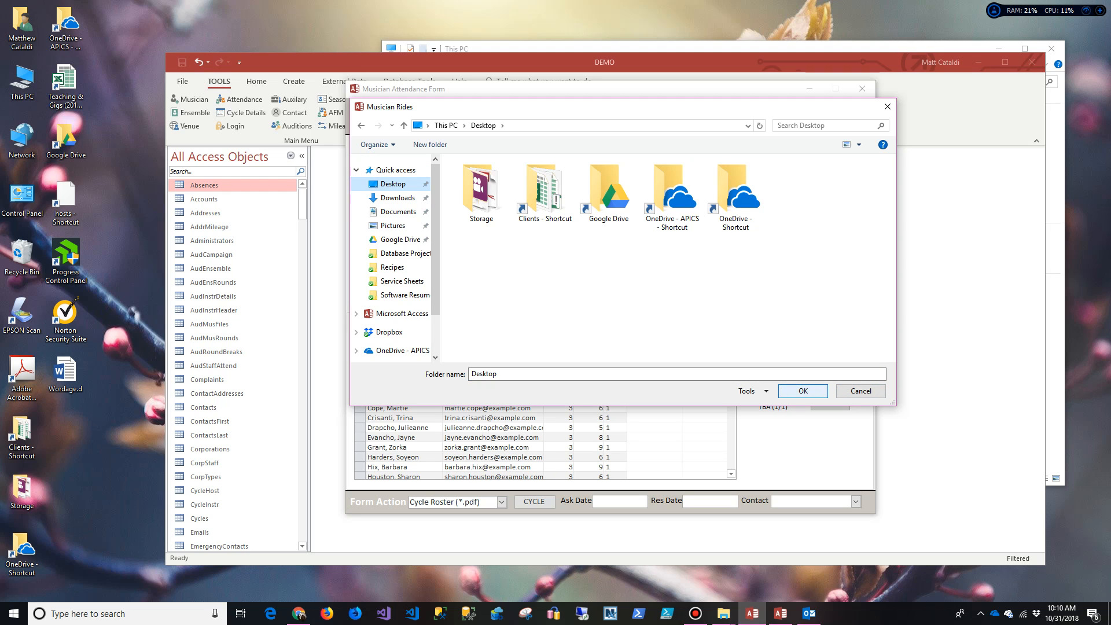
{"action": "key", "text": "Return"}
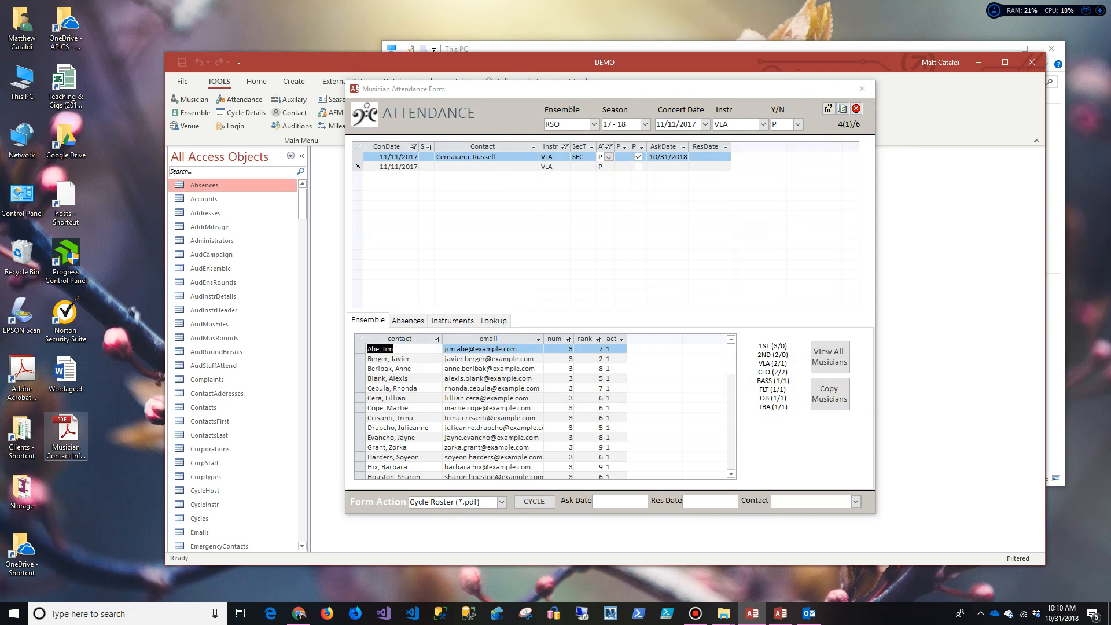
Step: Open the new Musician Contact Info PDF and scroll through both pages of the RSO Classics #2 list
{"action": "double_click", "coordinate": [66, 431]}
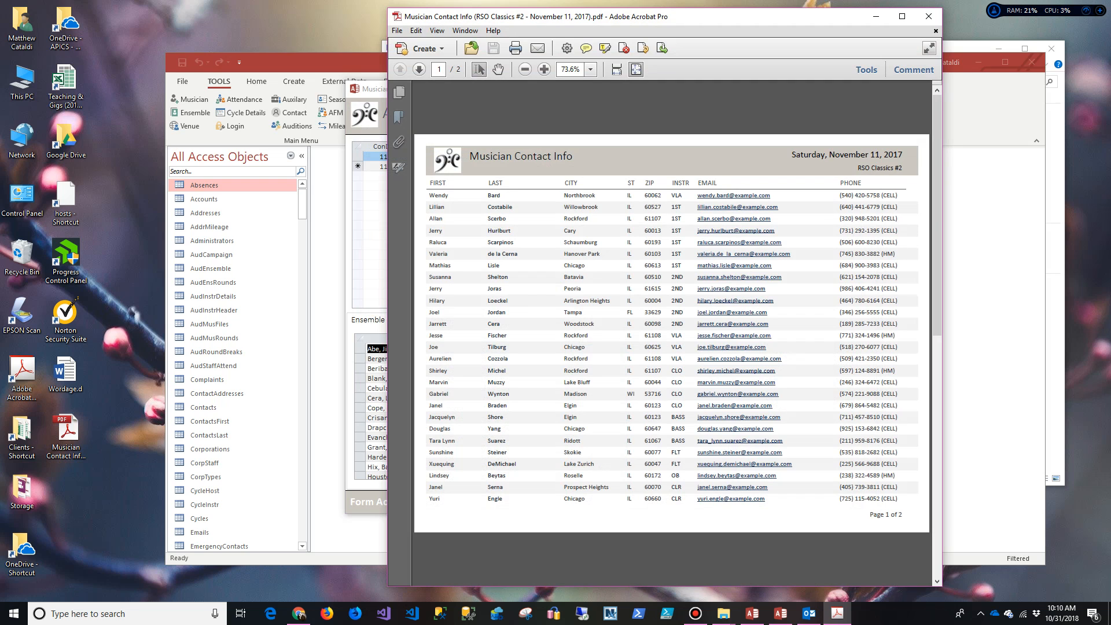
{"action": "scroll", "coordinate": [671, 333], "scroll_direction": "down", "scroll_amount": 1}
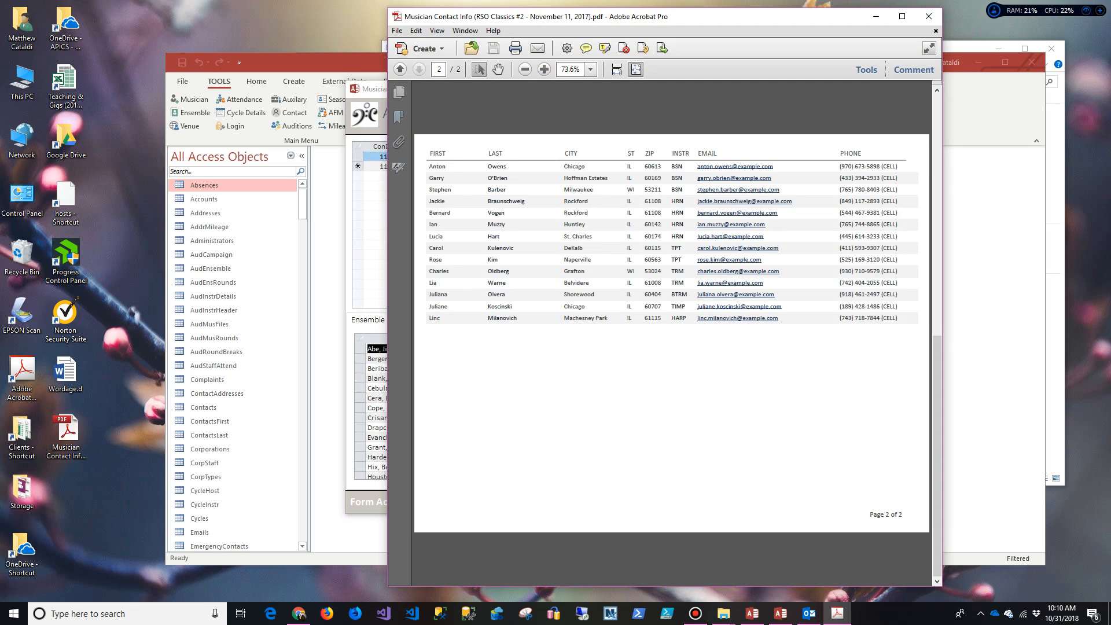
{"action": "scroll", "coordinate": [671, 333], "scroll_direction": "up", "scroll_amount": 1}
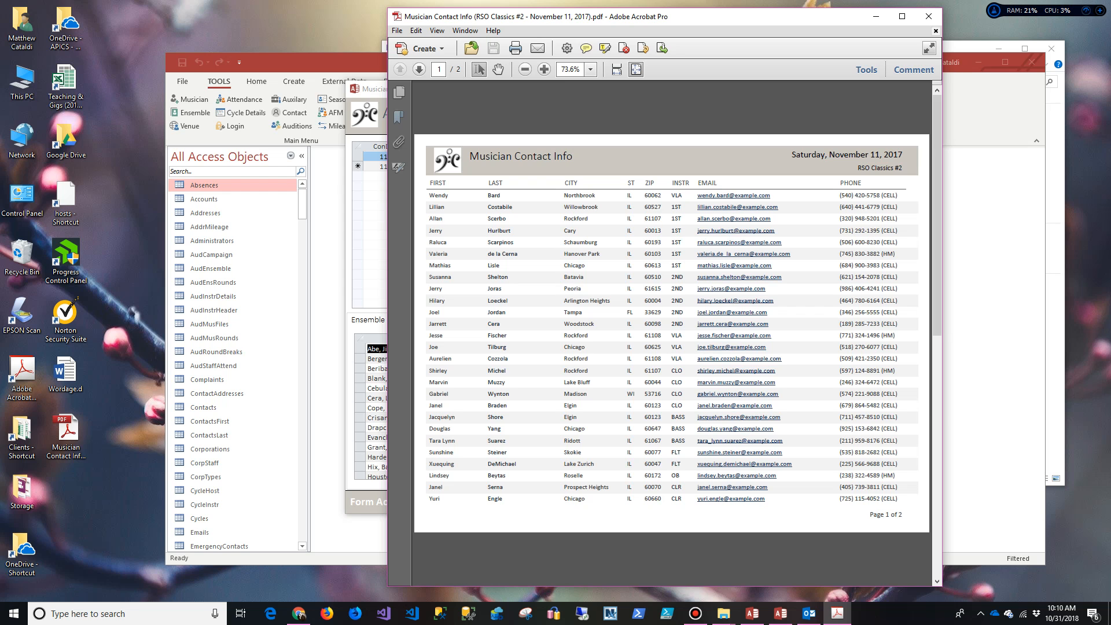
Step: Close the PDF and browse the Form Actions list without changing it
{"action": "left_click", "coordinate": [928, 16]}
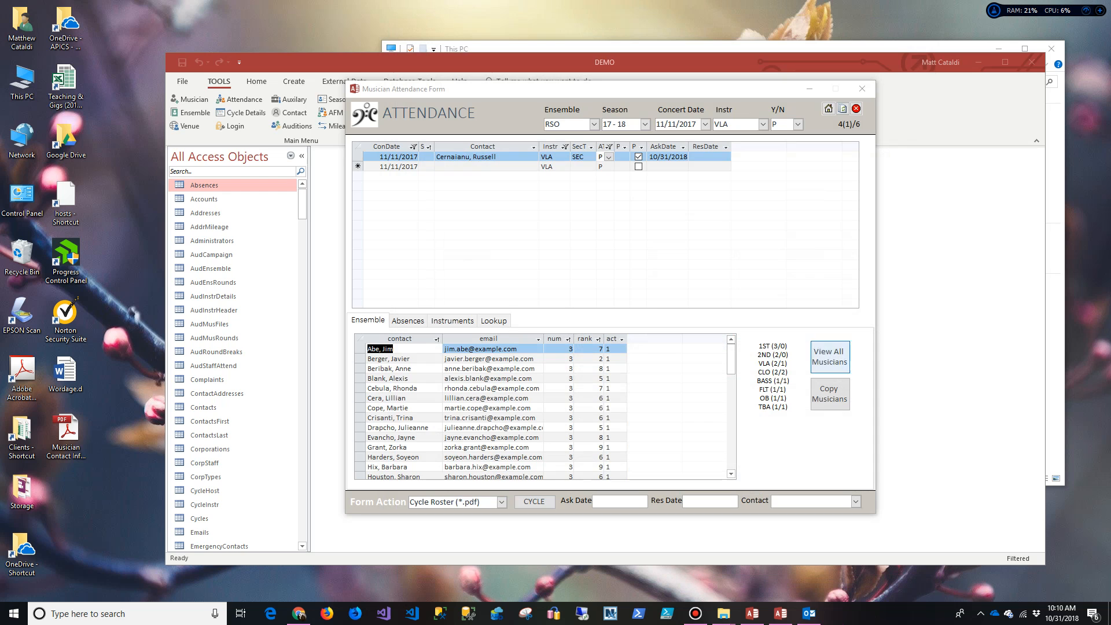
{"action": "left_click", "coordinate": [501, 502]}
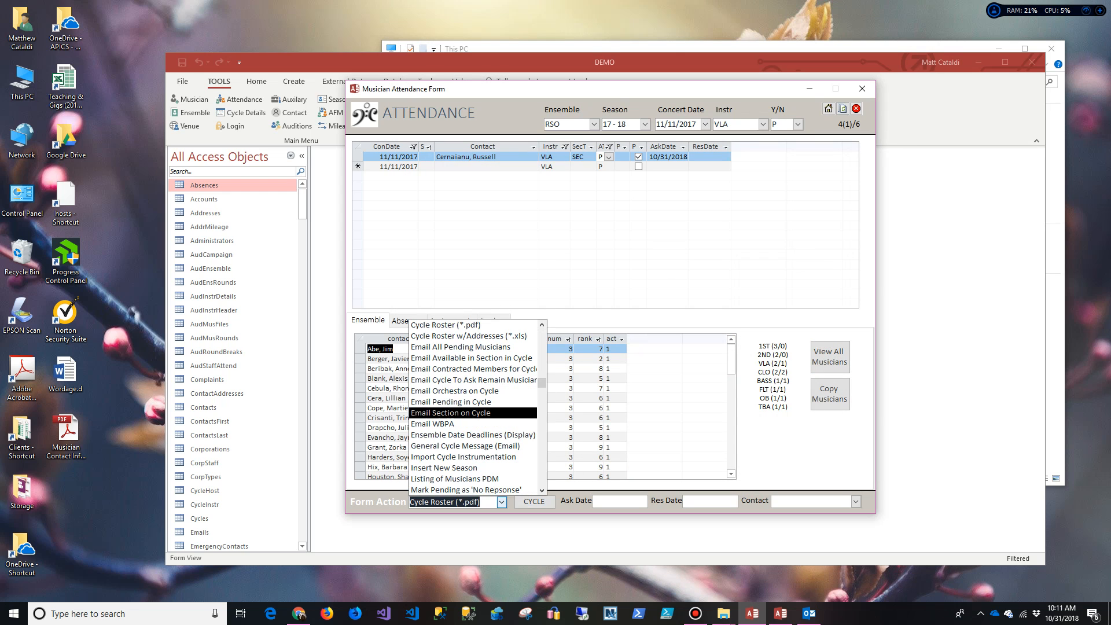
{"action": "scroll", "coordinate": [496, 412], "scroll_direction": "down", "scroll_amount": 5}
{"action": "scroll", "coordinate": [477, 407], "scroll_direction": "down", "scroll_amount": 10}
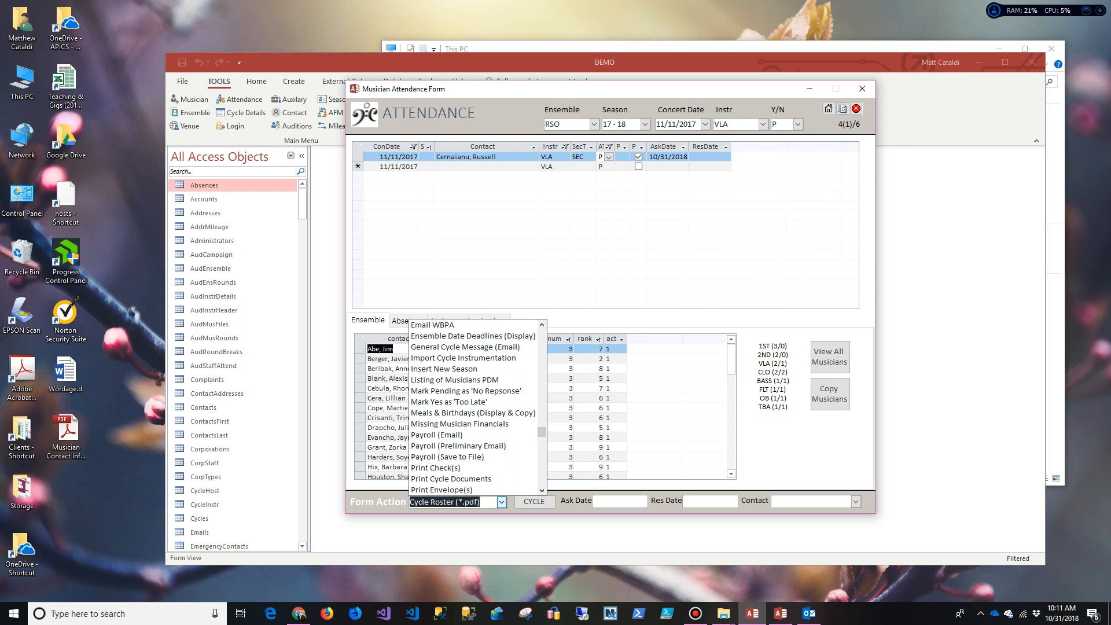
{"action": "scroll", "coordinate": [474, 407], "scroll_direction": "down", "scroll_amount": 3}
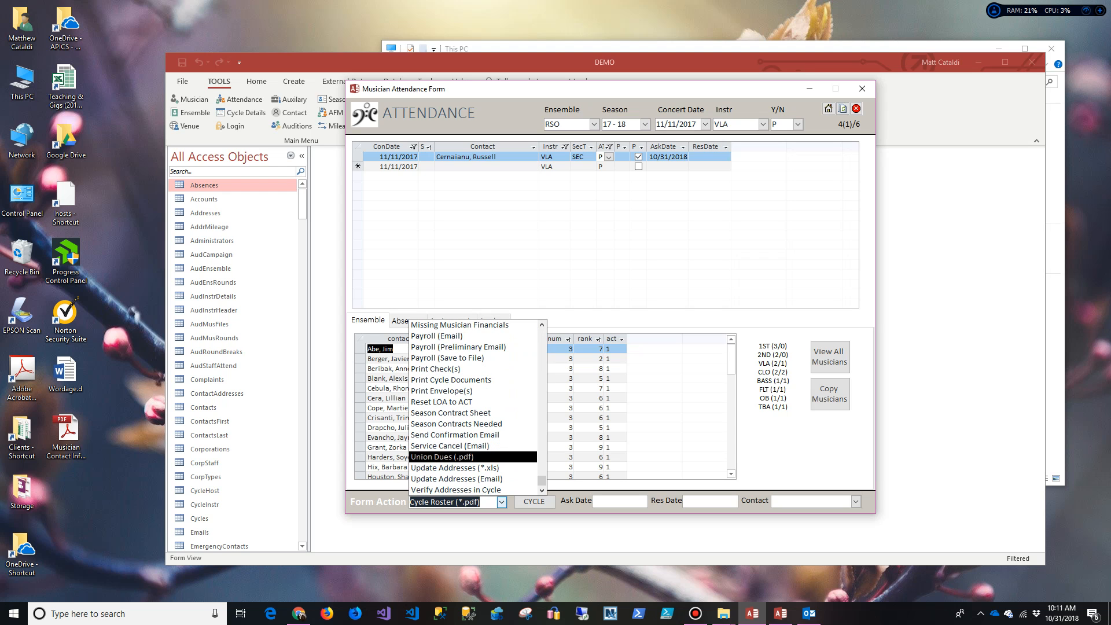
{"action": "scroll", "coordinate": [474, 462], "scroll_direction": "up", "scroll_amount": 5}
{"action": "scroll", "coordinate": [475, 463], "scroll_direction": "up", "scroll_amount": 7}
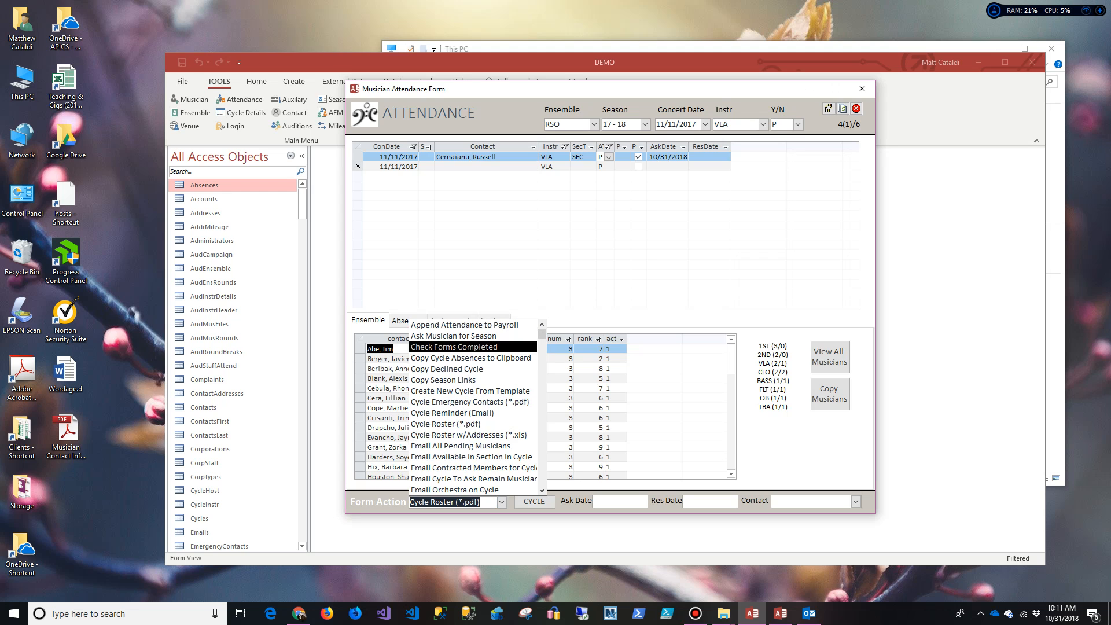
{"action": "left_click", "coordinate": [463, 424]}
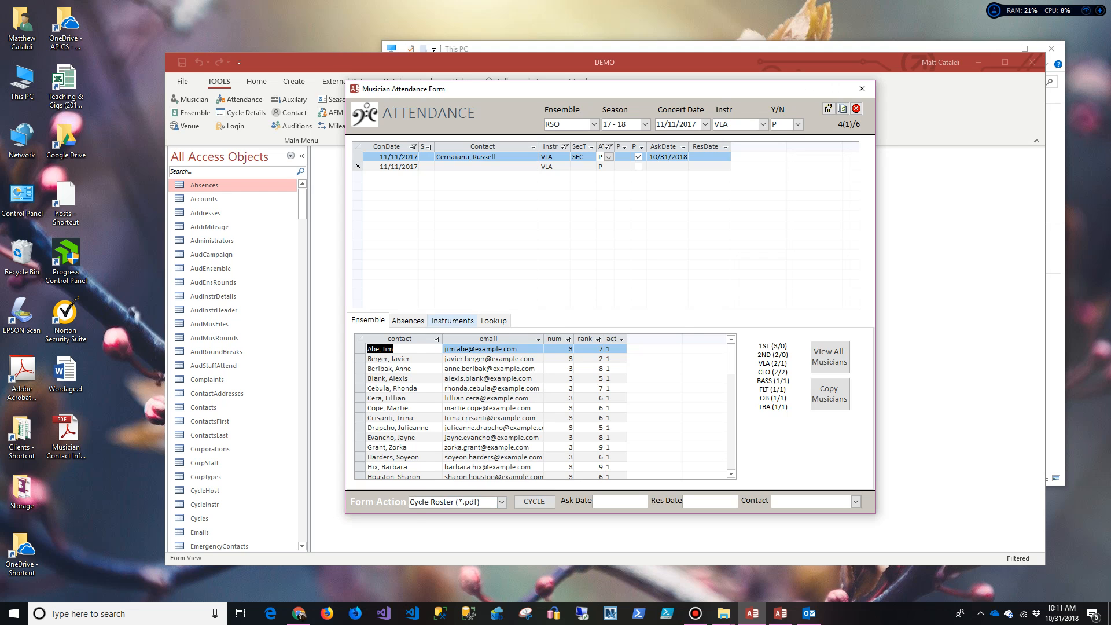
Step: On the Absences tab, add a record for the violist on the 11/7/2017 service
{"action": "left_click", "coordinate": [407, 319]}
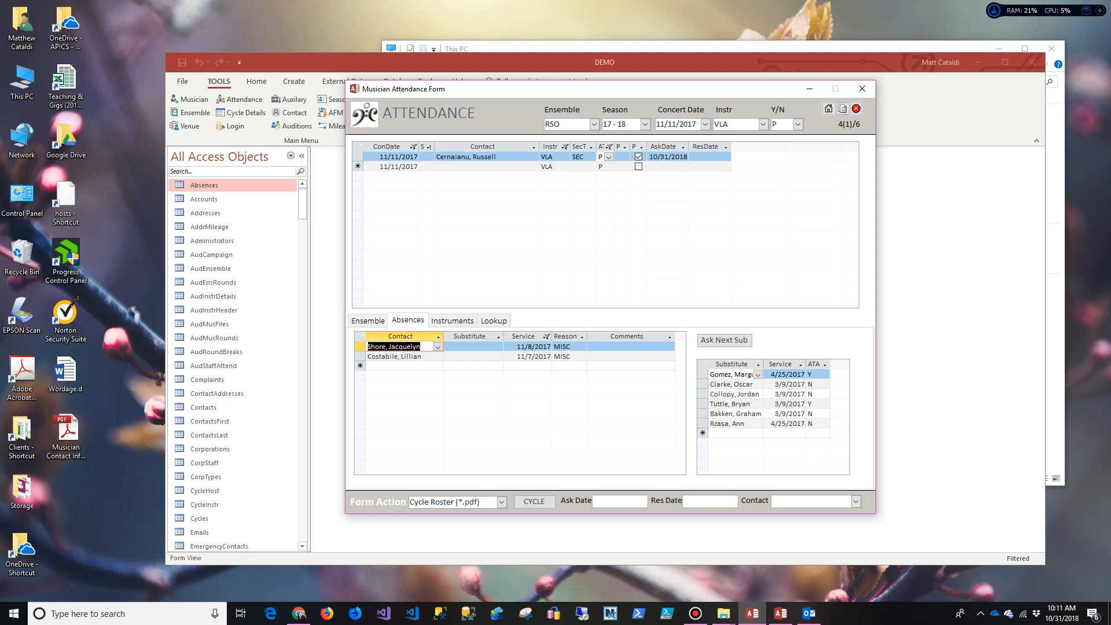
{"action": "left_click", "coordinate": [425, 365]}
{"action": "left_click", "coordinate": [438, 366]}
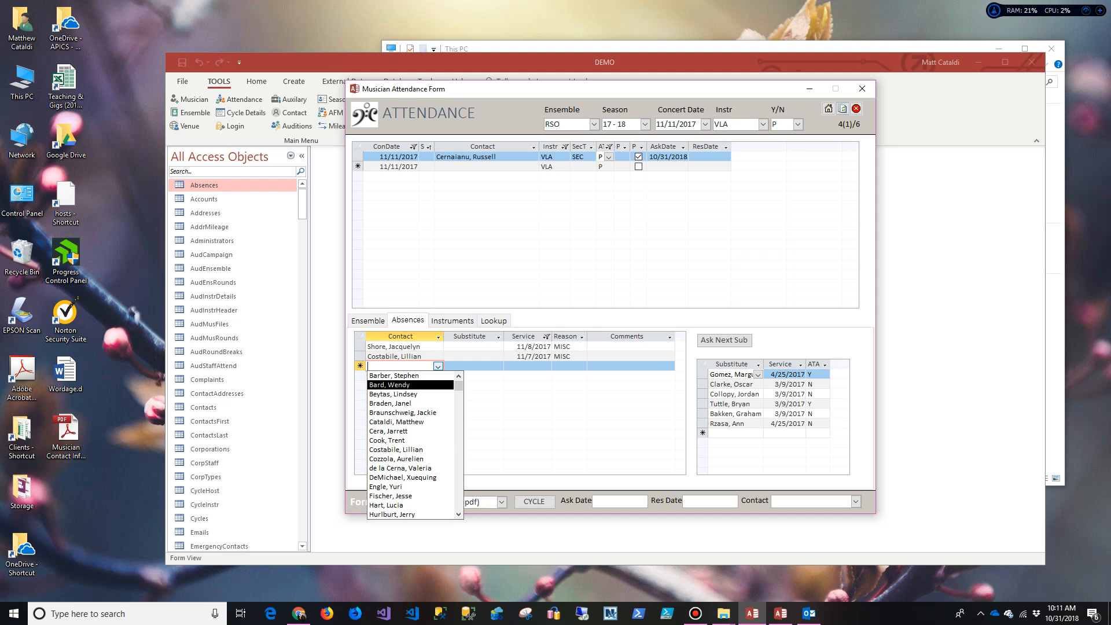
{"action": "left_click", "coordinate": [390, 385]}
{"action": "left_click", "coordinate": [546, 366]}
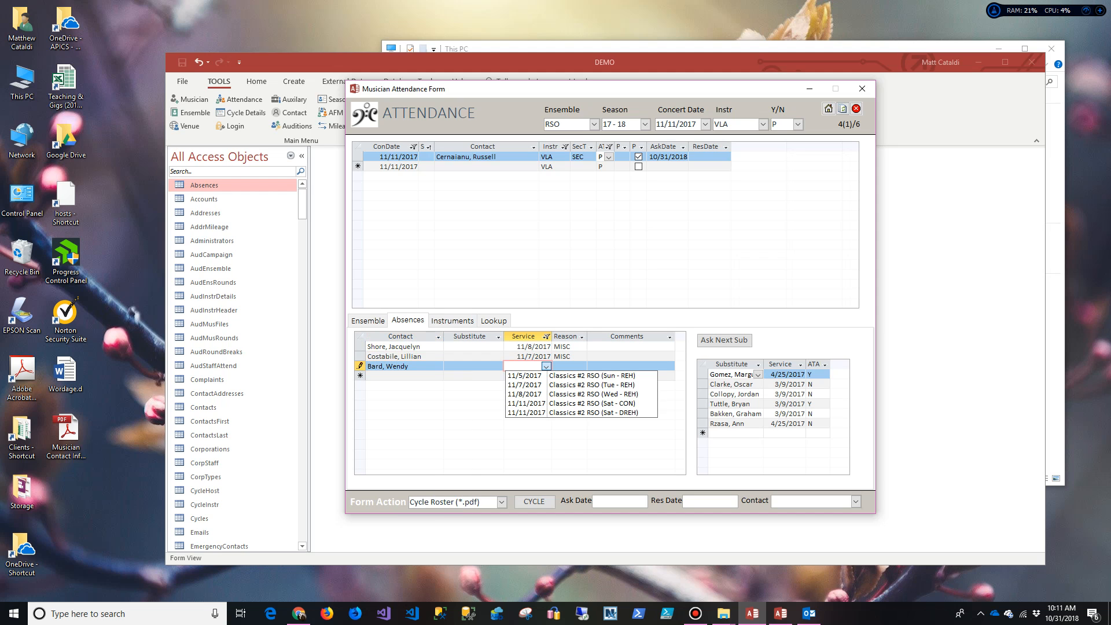
{"action": "left_click", "coordinate": [553, 385]}
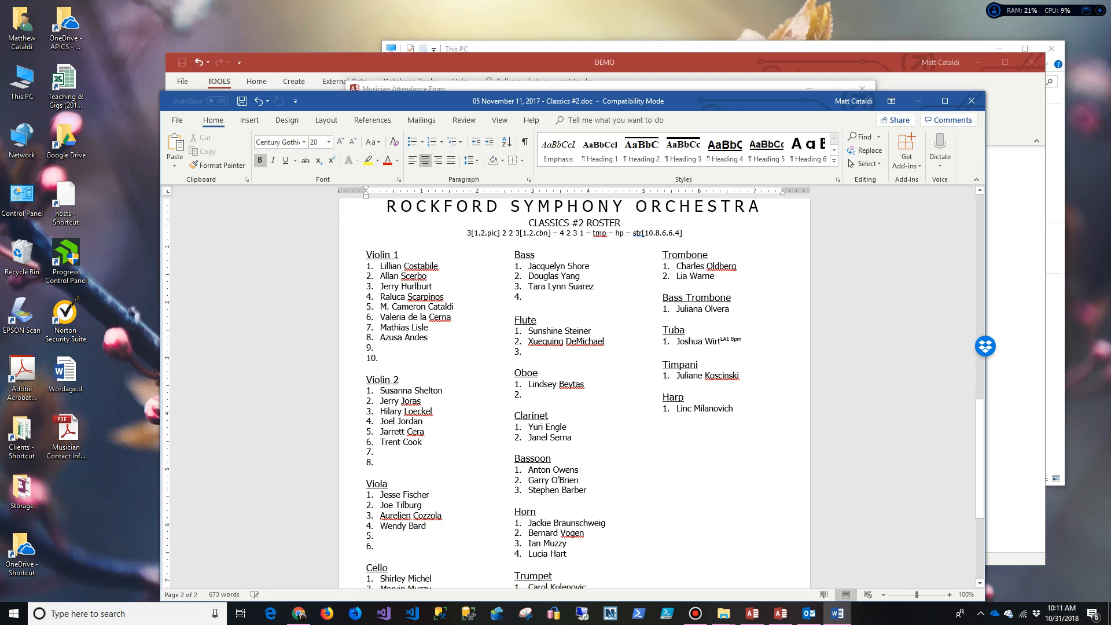
Step: In the Word roster, add a superscript 2 after the fourth Viola name
{"action": "left_click", "coordinate": [430, 526]}
{"action": "key", "text": "BackSpace"}
{"action": "type", "text": "2"}
{"action": "key", "text": "shift+Left"}
{"action": "key", "text": "ctrl+shift+equal"}
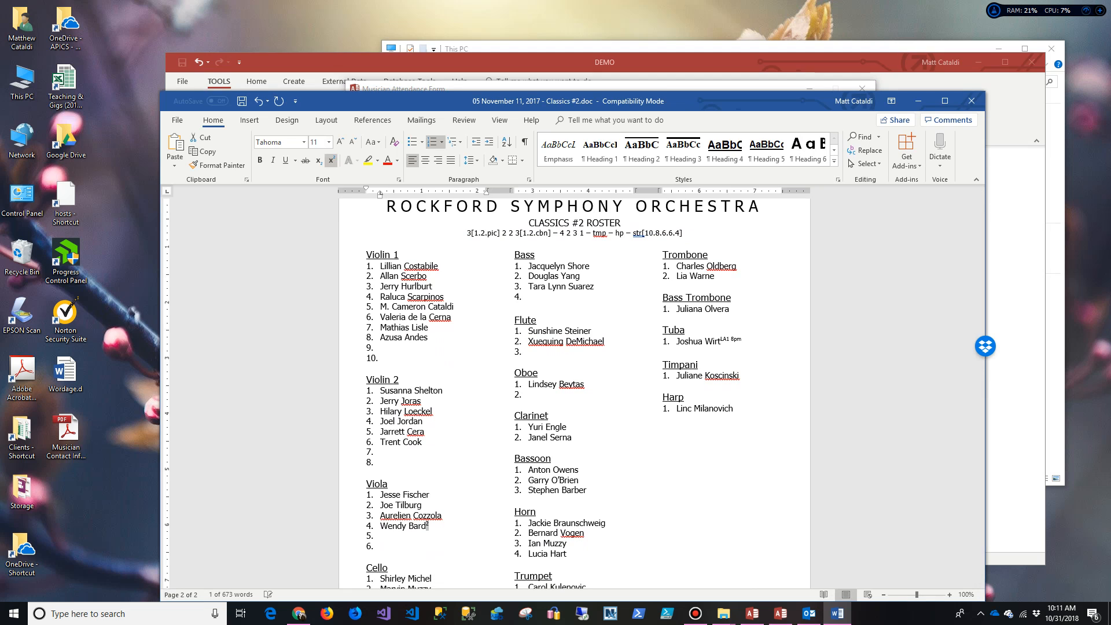
{"action": "left_click", "coordinate": [430, 494]}
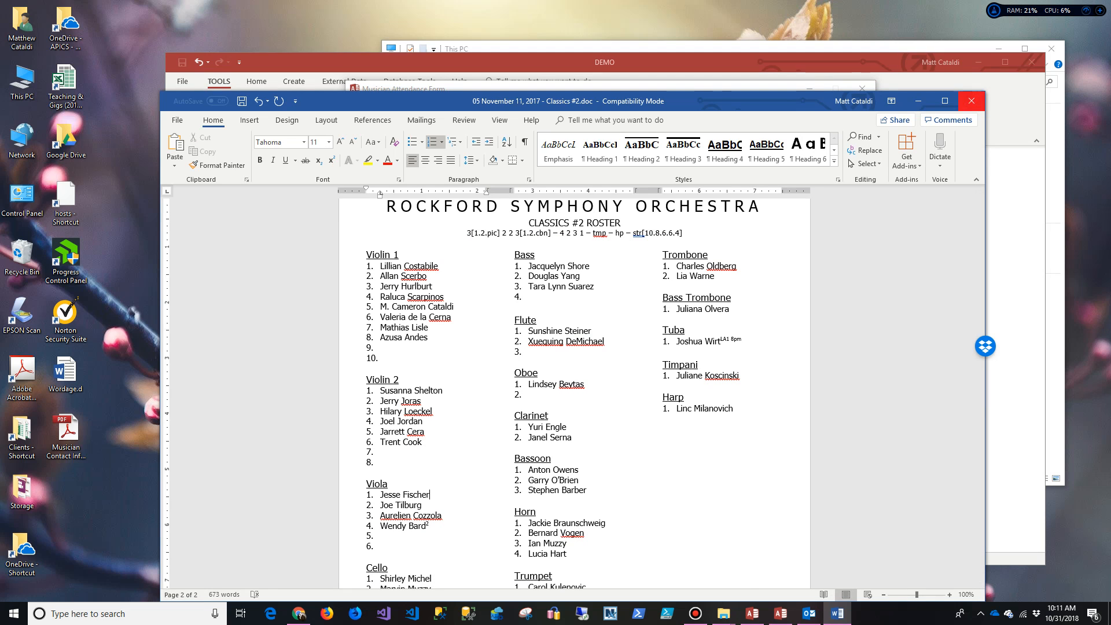
Step: Close Word and set the new absence's reason to Miscellaneous
{"action": "left_click", "coordinate": [971, 100]}
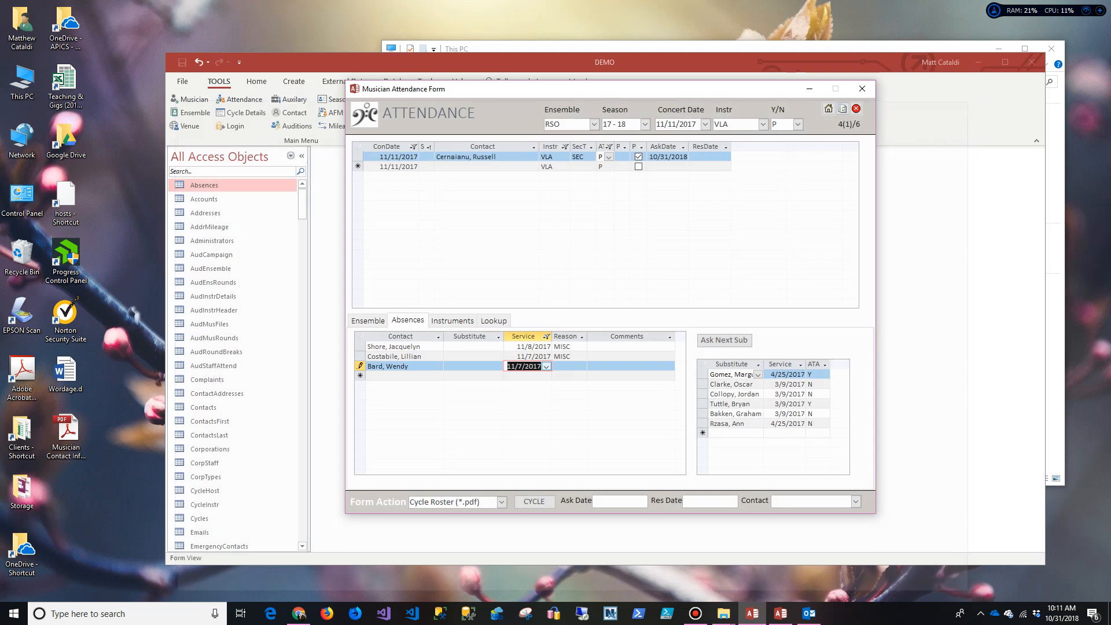
{"action": "key", "text": "Tab"}
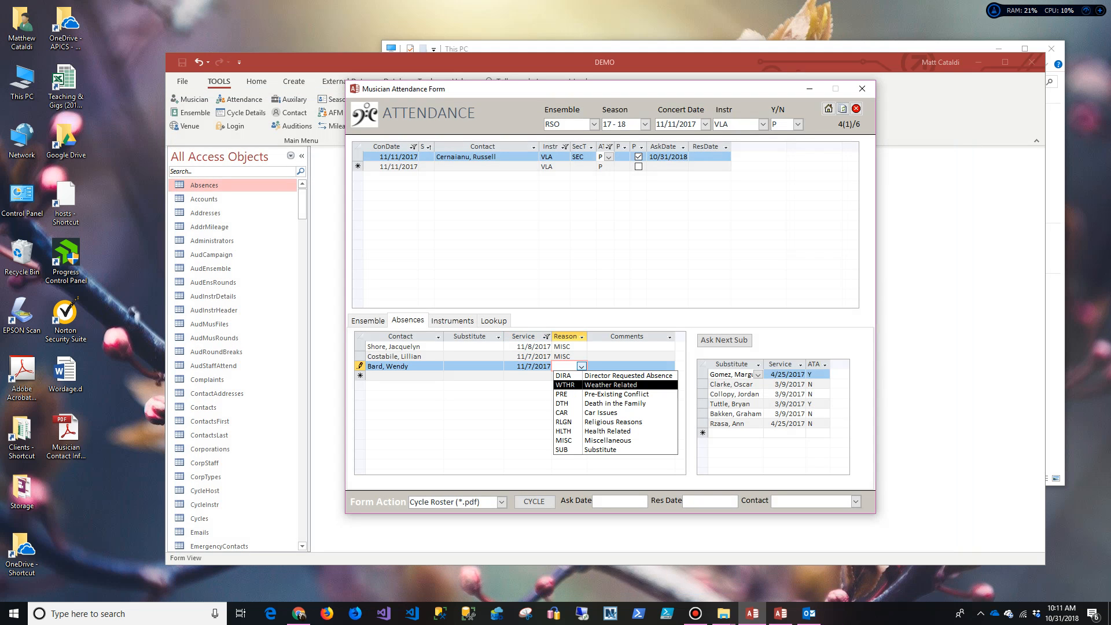
{"action": "key", "text": "Down"}
{"action": "key", "text": "Down"}
{"action": "key", "text": "Down"}
{"action": "key", "text": "Down"}
{"action": "key", "text": "Down"}
{"action": "key", "text": "Down"}
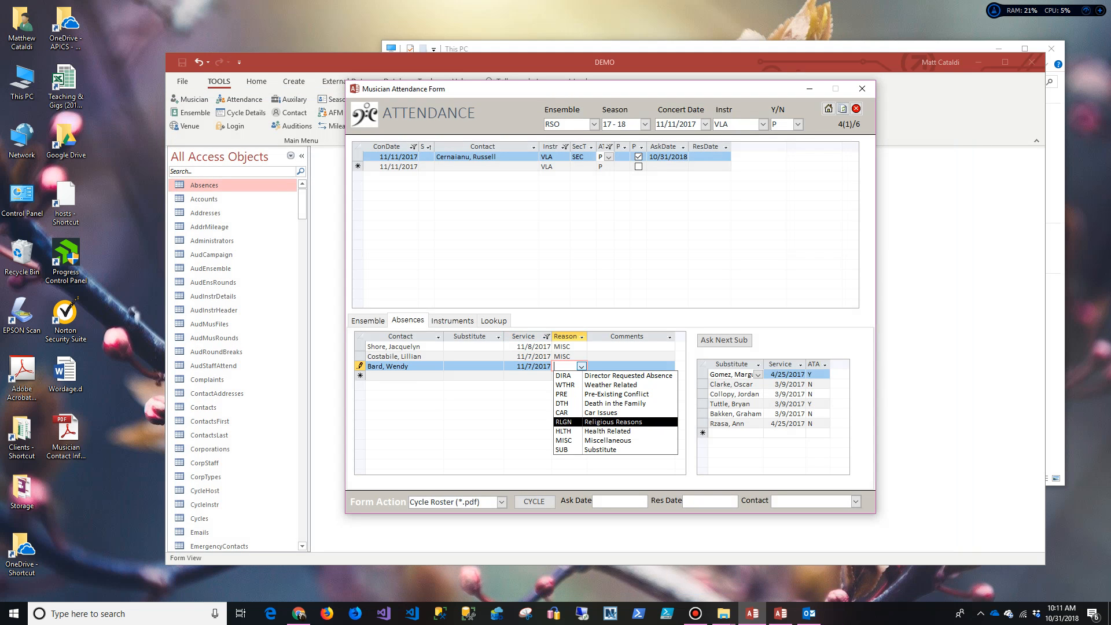
{"action": "key", "text": "Up"}
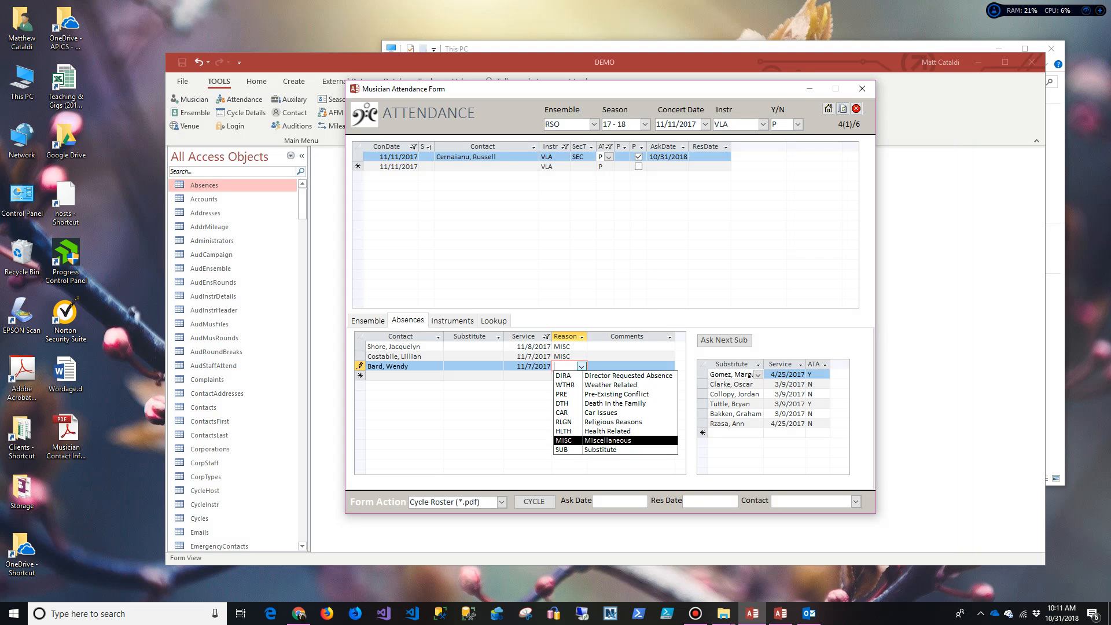
{"action": "key", "text": "Up"}
{"action": "key", "text": "Up"}
{"action": "key", "text": "Up"}
{"action": "key", "text": "Up"}
{"action": "key", "text": "Down"}
{"action": "key", "text": "Down"}
{"action": "key", "text": "Down"}
{"action": "key", "text": "Down"}
{"action": "key", "text": "Return"}
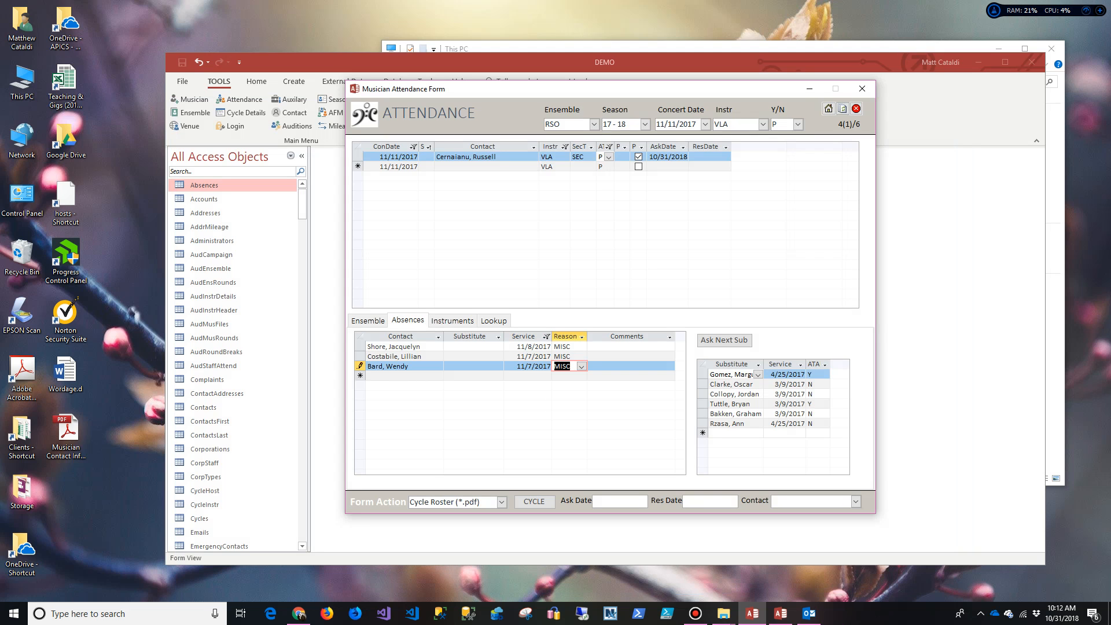
Step: Add the comment 'Because', then close the attendance form and save changes
{"action": "key", "text": "Tab"}
{"action": "type", "text": "Because"}
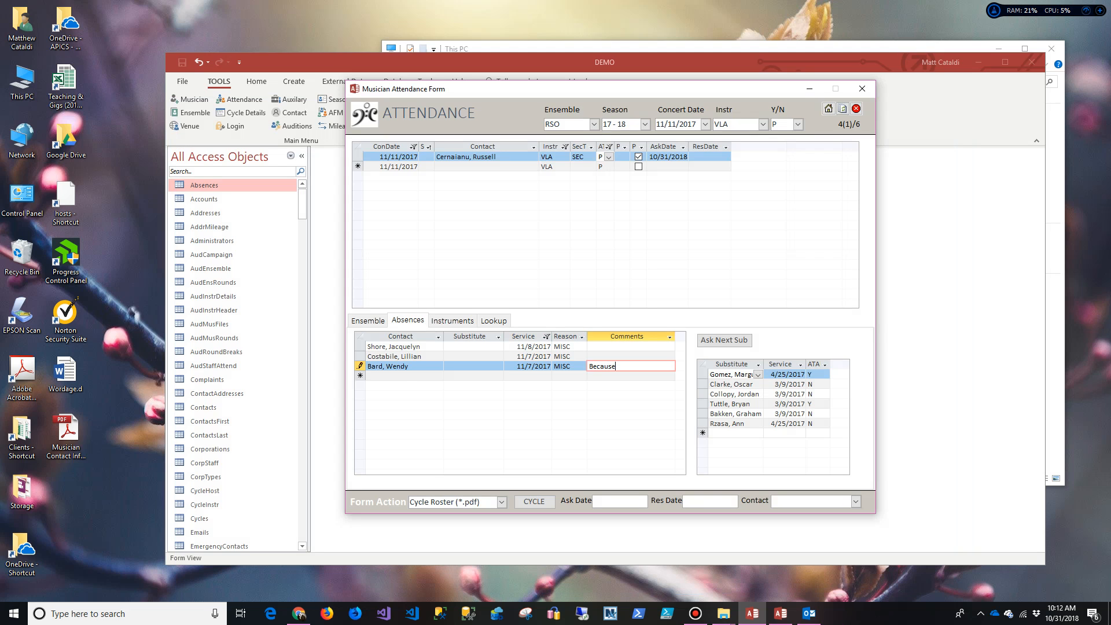
{"action": "key", "text": "Up"}
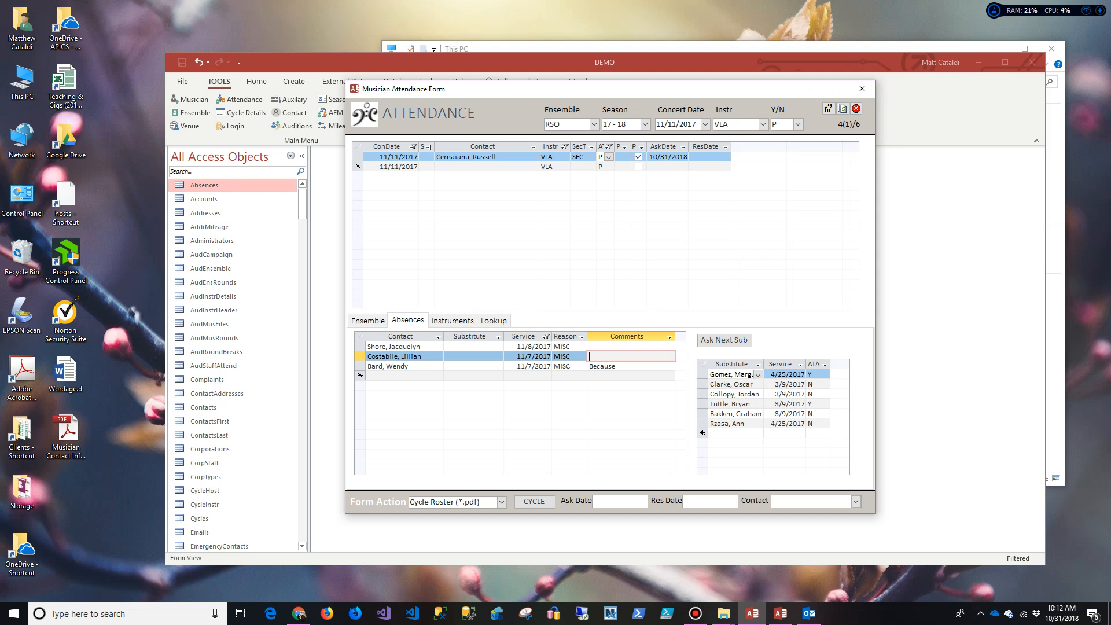
{"action": "left_click", "coordinate": [861, 89]}
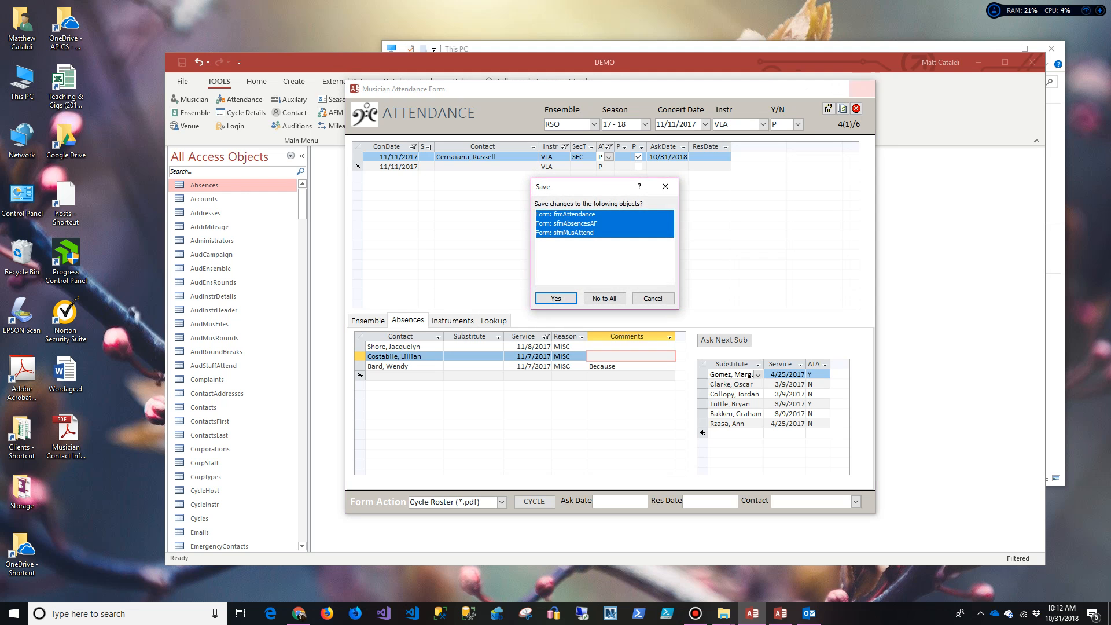
{"action": "left_click", "coordinate": [555, 297]}
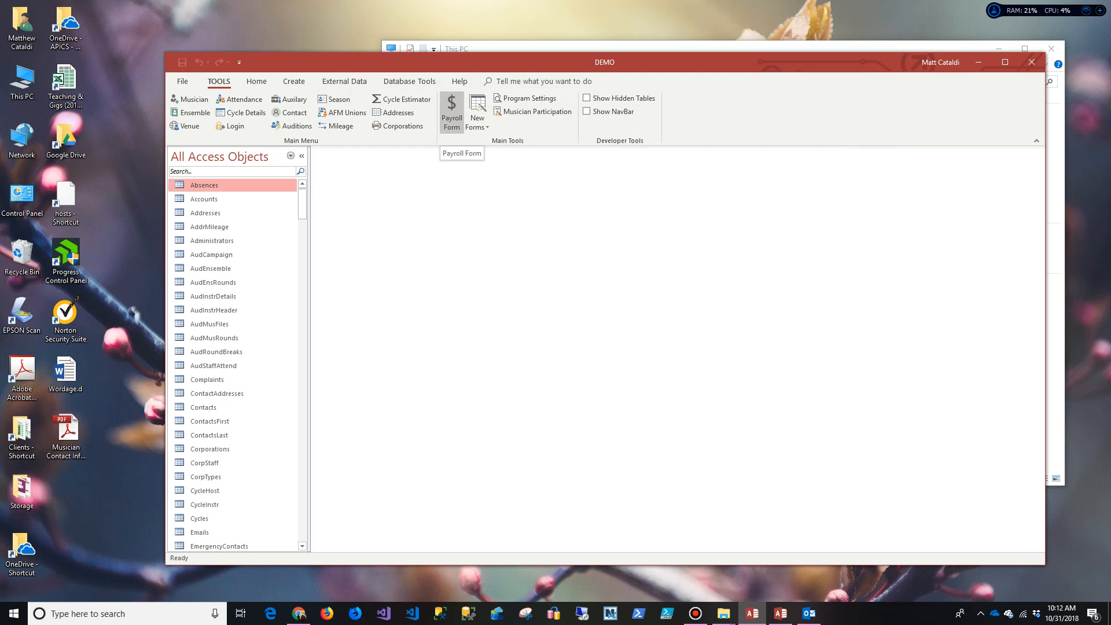
Step: Open the Payroll Form for season 17 - 18 and the 11/11/2017 Classics #2 concert
{"action": "left_click", "coordinate": [451, 111]}
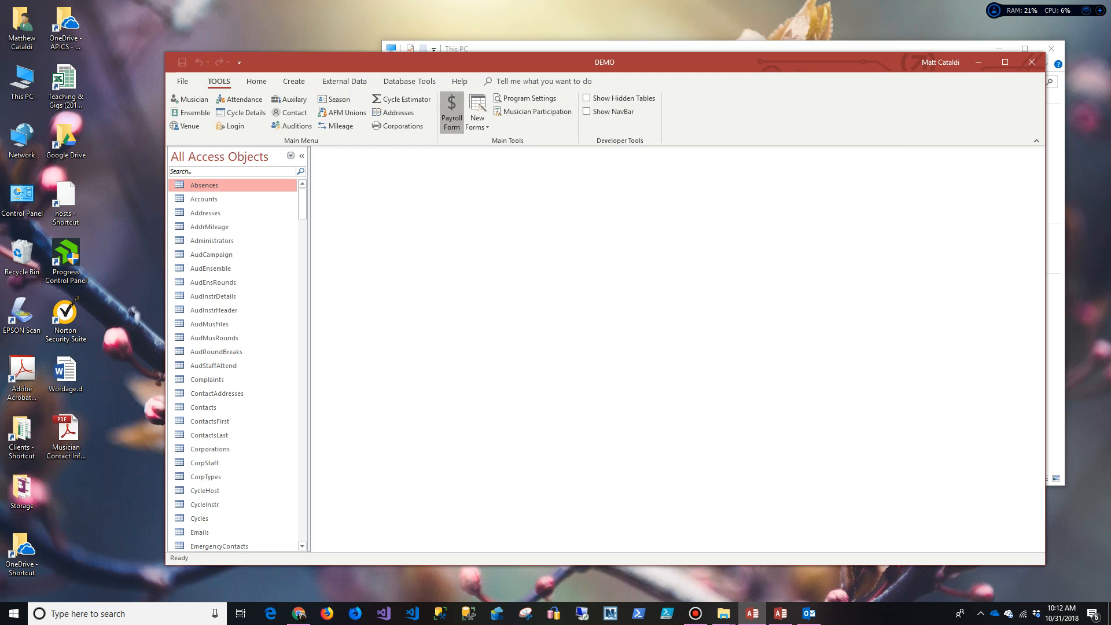
{"action": "left_click", "coordinate": [527, 266]}
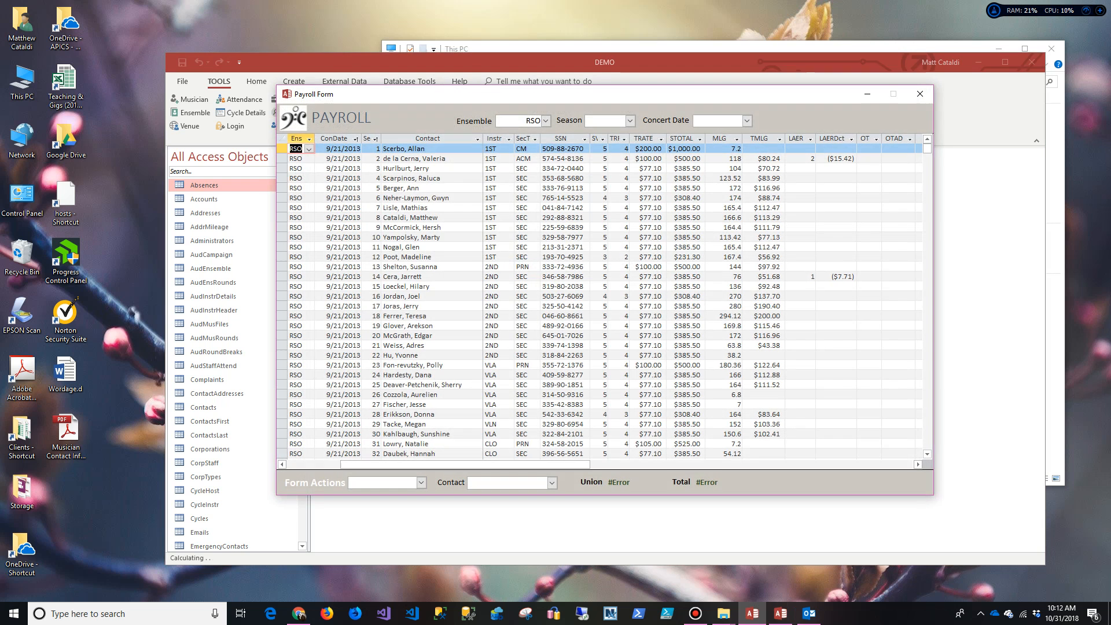
{"action": "left_click", "coordinate": [630, 120]}
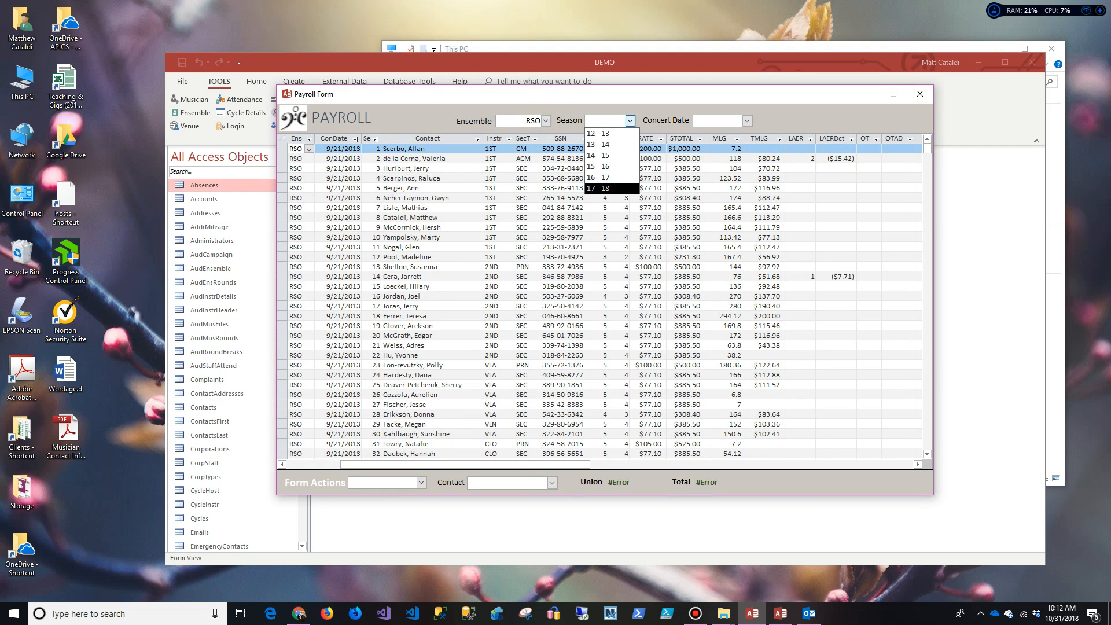
{"action": "left_click", "coordinate": [607, 189]}
{"action": "left_click", "coordinate": [746, 120]}
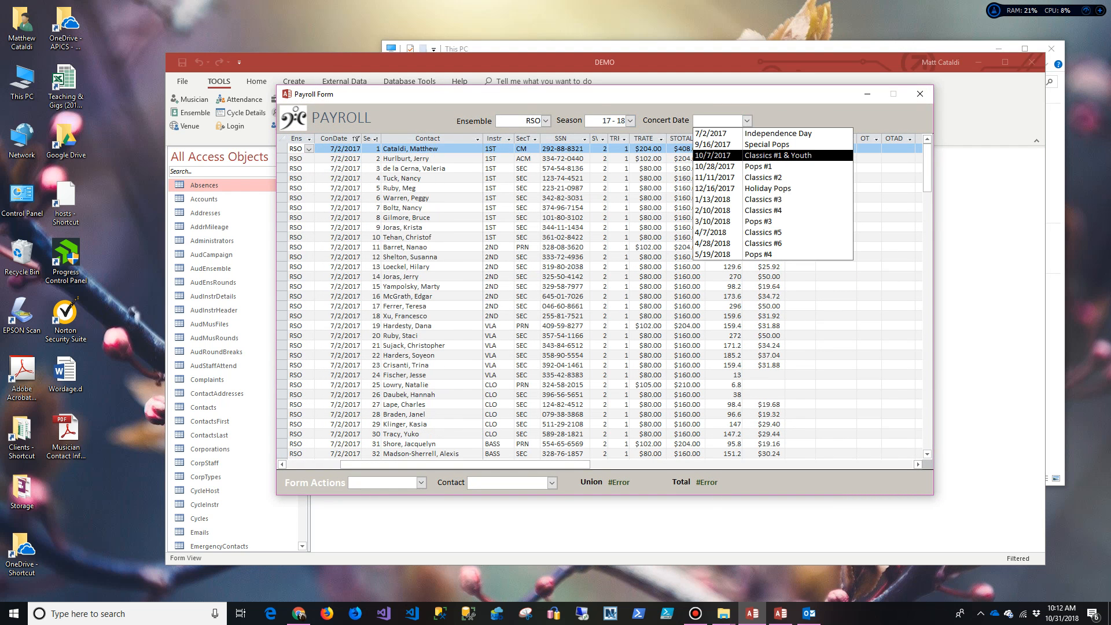
{"action": "left_click", "coordinate": [747, 177]}
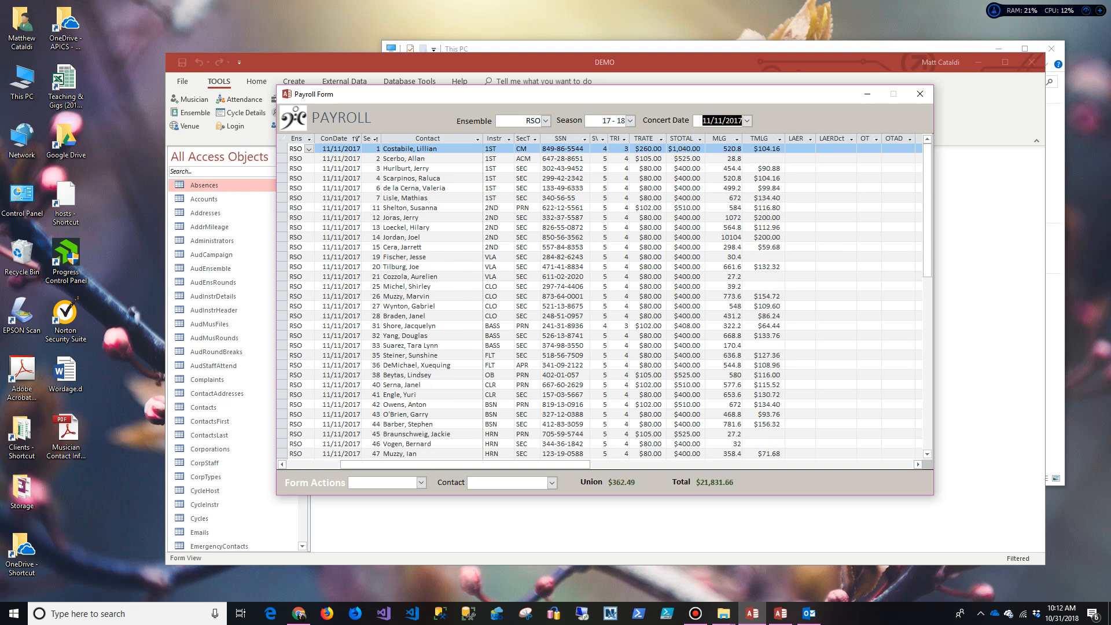
Step: Delete all 40 existing payroll records and run Append Attendance to Payroll
{"action": "left_click_drag", "start_coordinate": [282, 149], "coordinate": [282, 345]}
{"action": "key", "text": "Delete"}
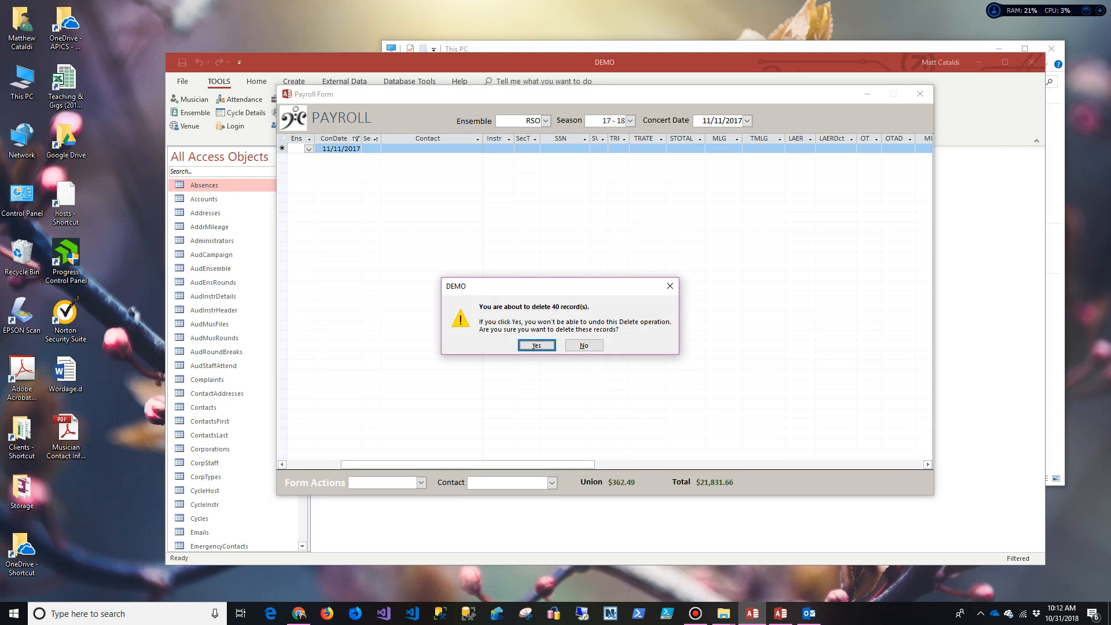
{"action": "key", "text": "Return"}
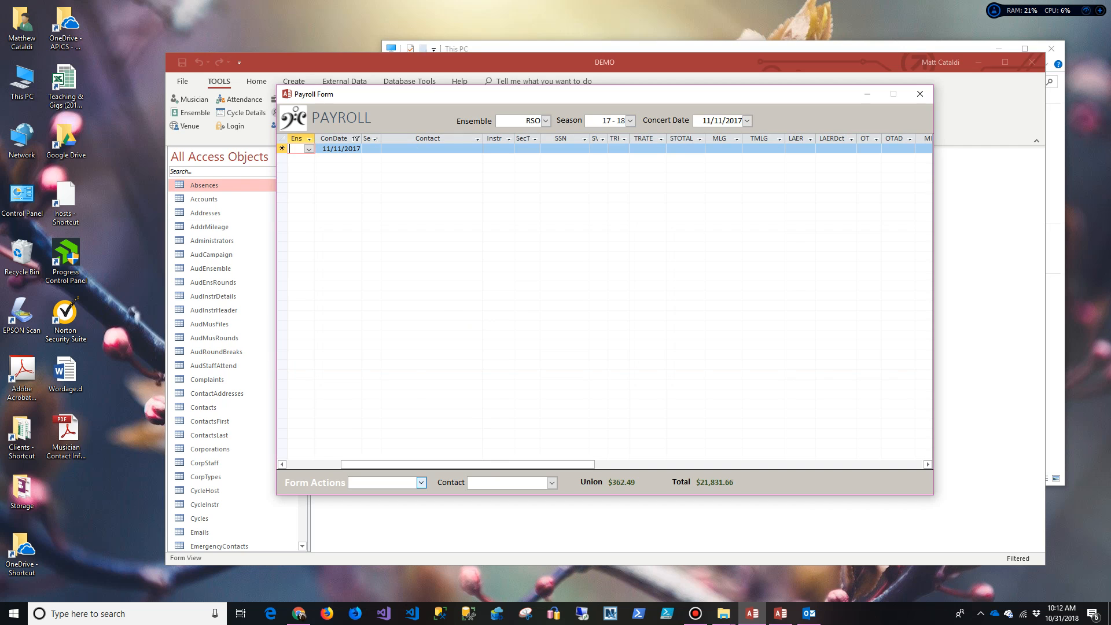
{"action": "left_click", "coordinate": [421, 481]}
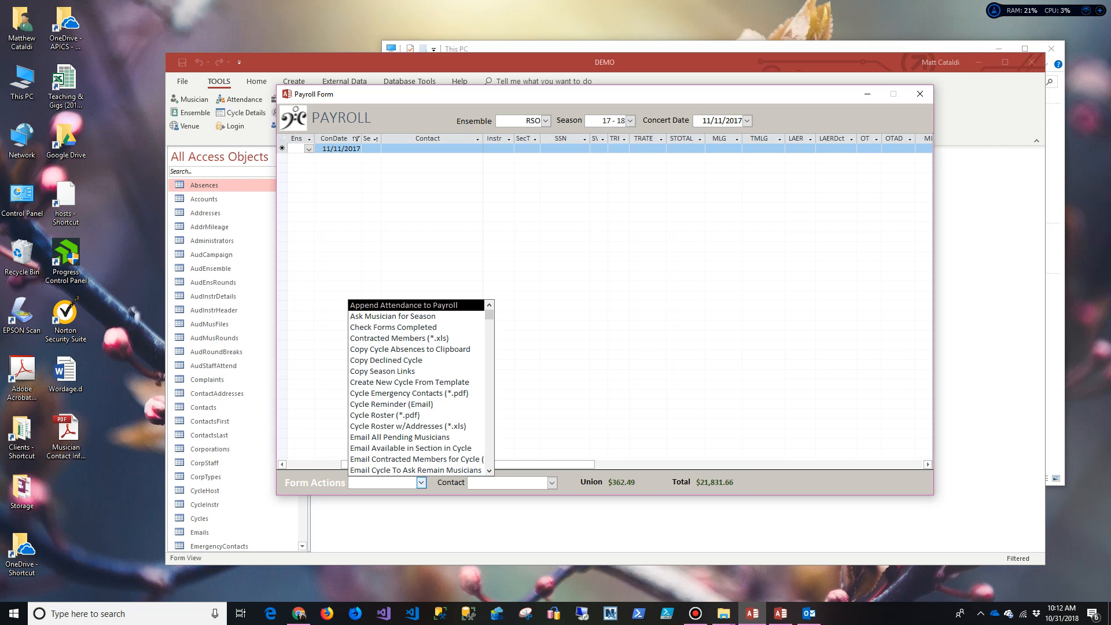
{"action": "key", "text": "Return"}
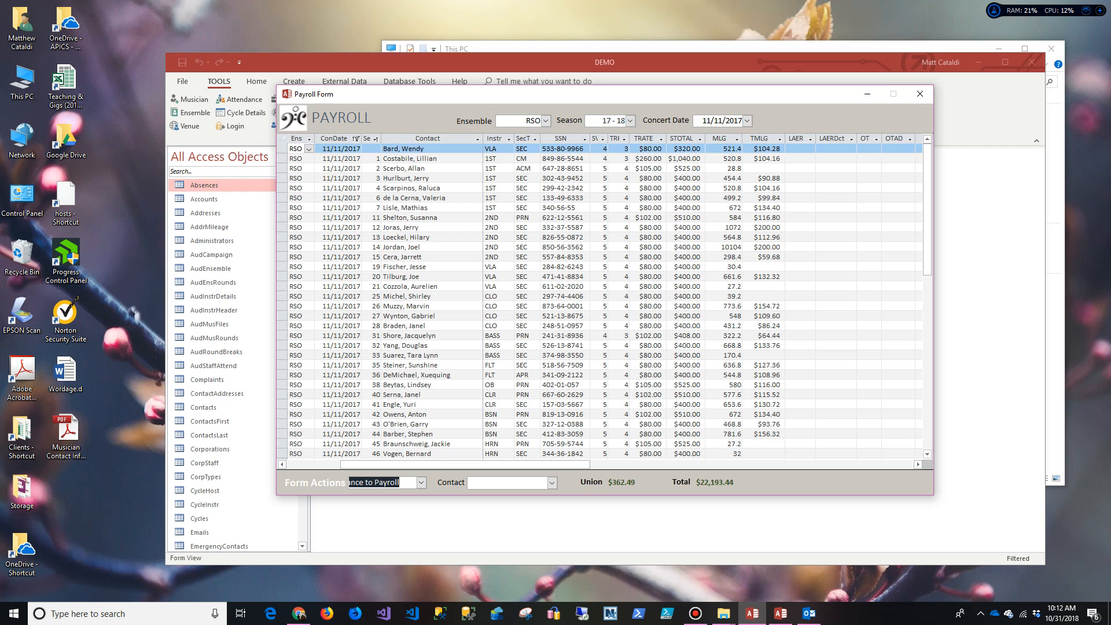
Step: Check the first regenerated record's contact, instrument, section type and services attended
{"action": "left_click", "coordinate": [396, 149]}
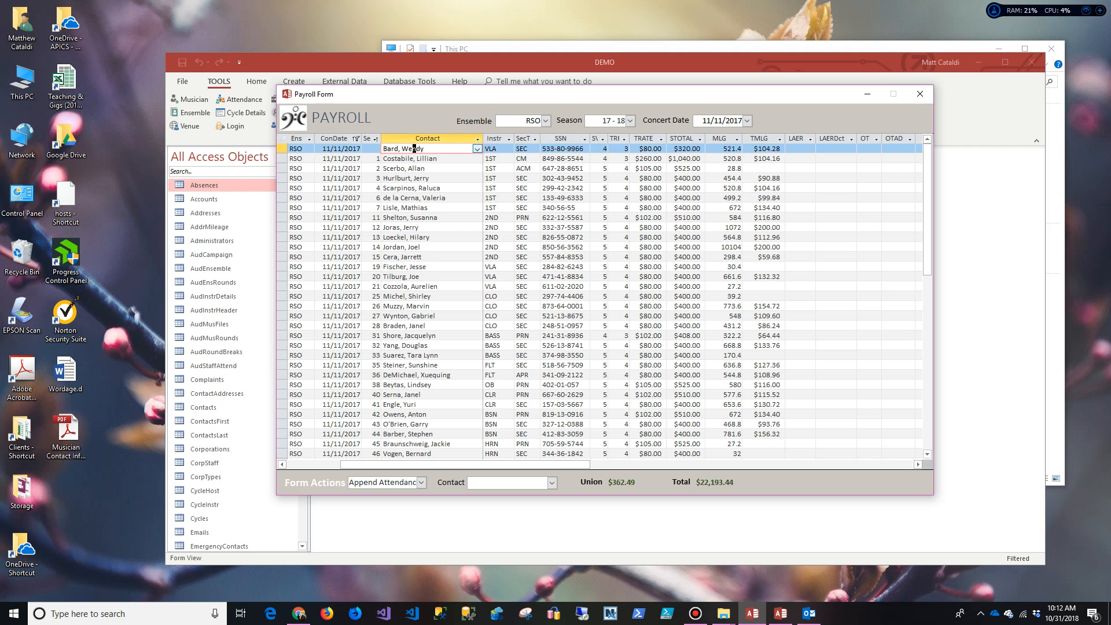
{"action": "left_click", "coordinate": [508, 148]}
{"action": "left_click", "coordinate": [522, 148]}
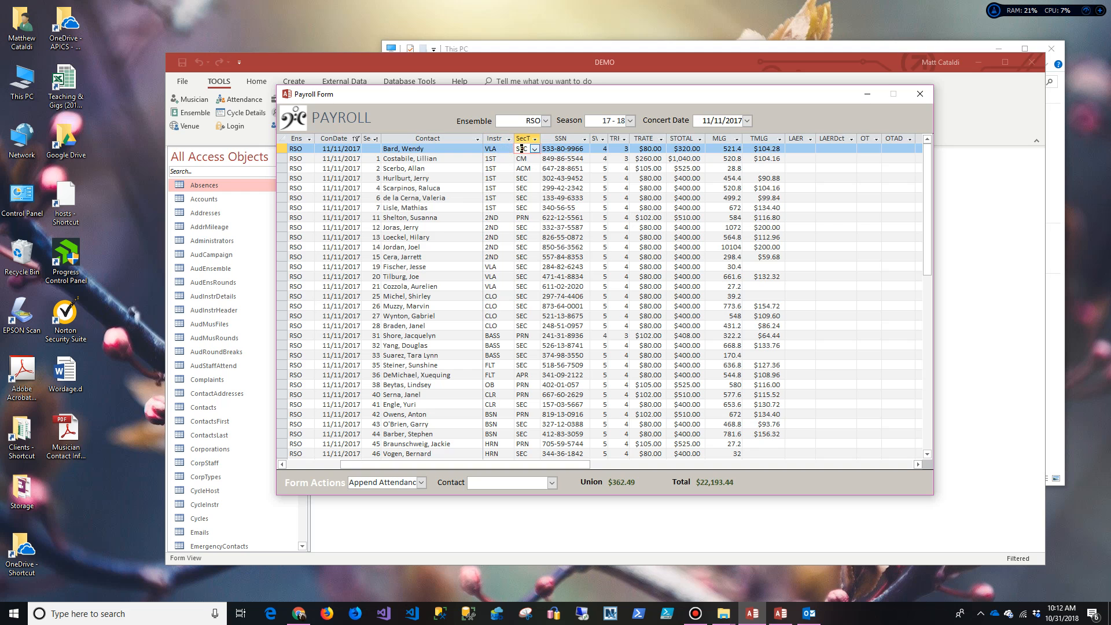
{"action": "left_click", "coordinate": [605, 148]}
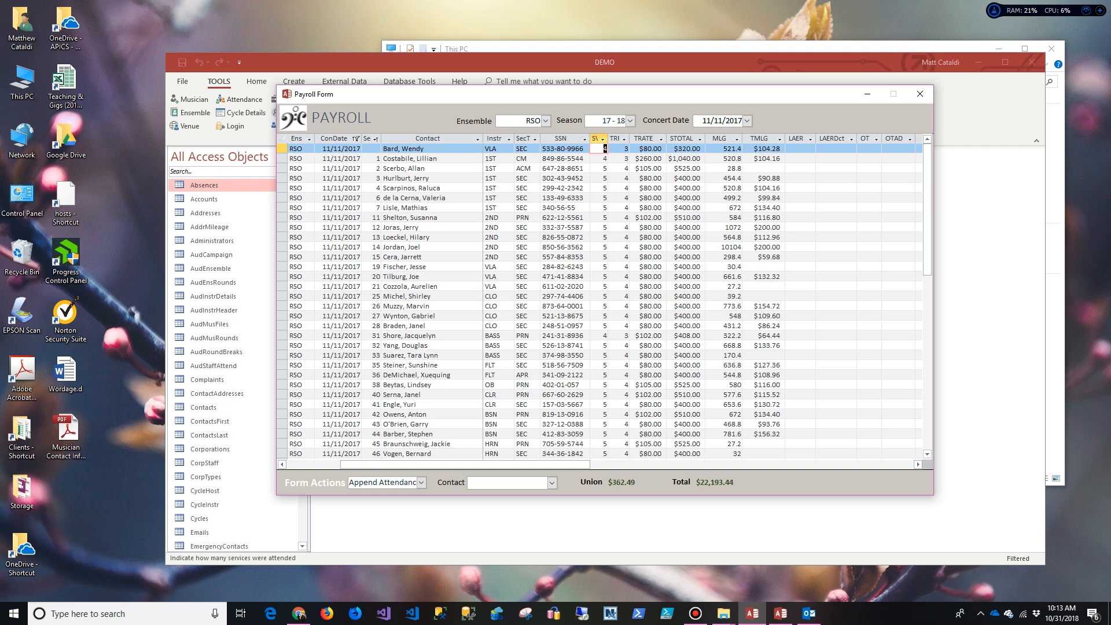
{"action": "key", "text": "Down"}
{"action": "key", "text": "Up"}
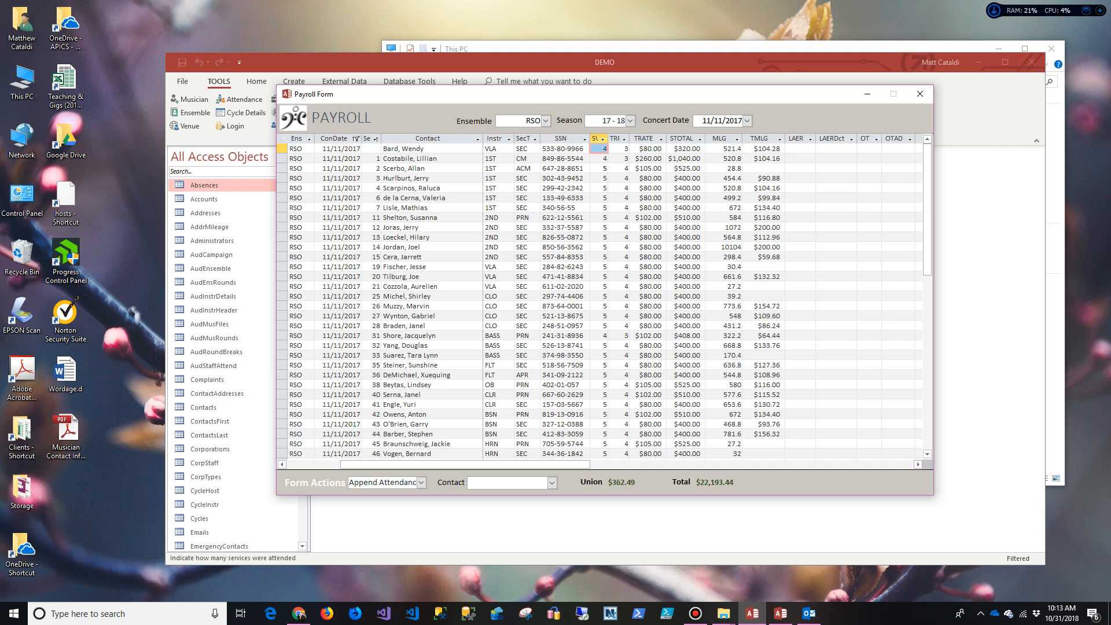
{"action": "left_click_drag", "start_coordinate": [465, 464], "coordinate": [491, 464]}
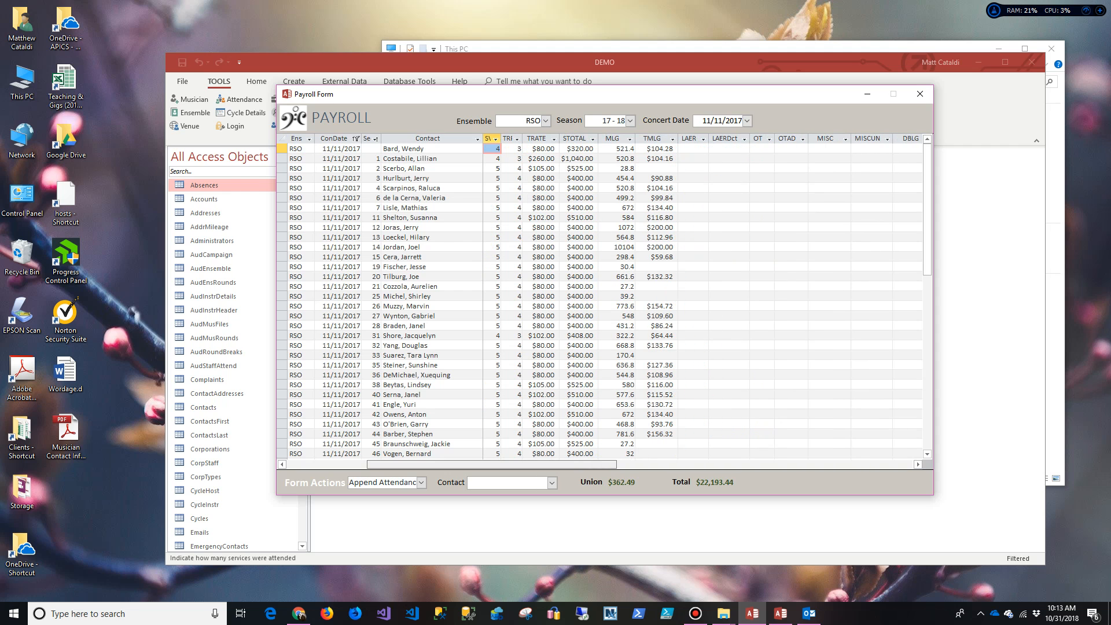
{"action": "left_click_drag", "start_coordinate": [492, 464], "coordinate": [707, 464]}
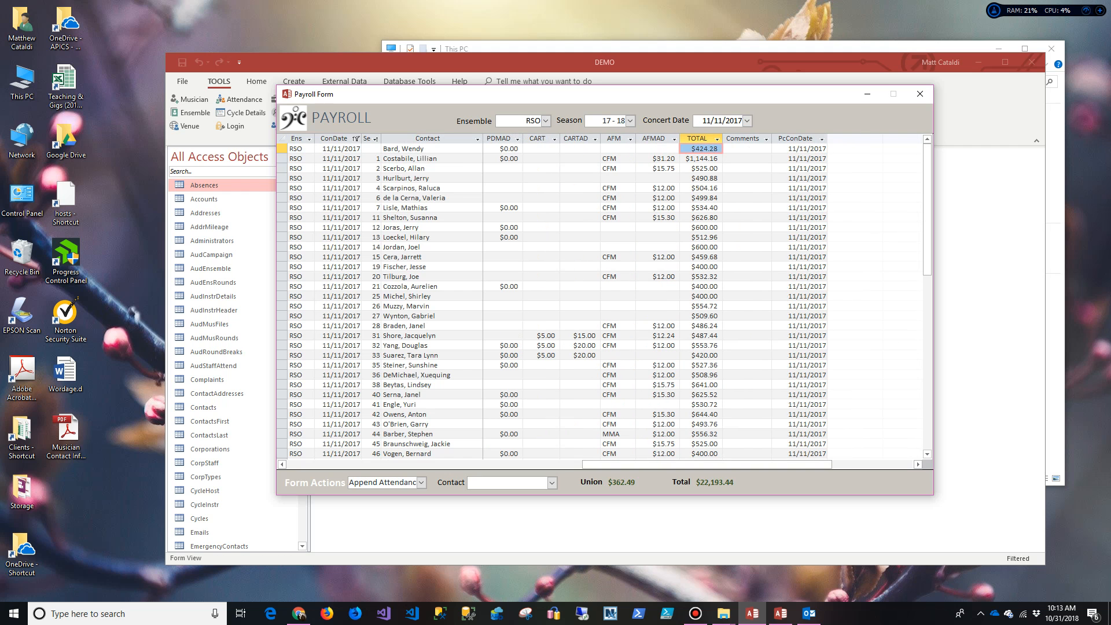
{"action": "left_click_drag", "start_coordinate": [707, 465], "coordinate": [536, 464]}
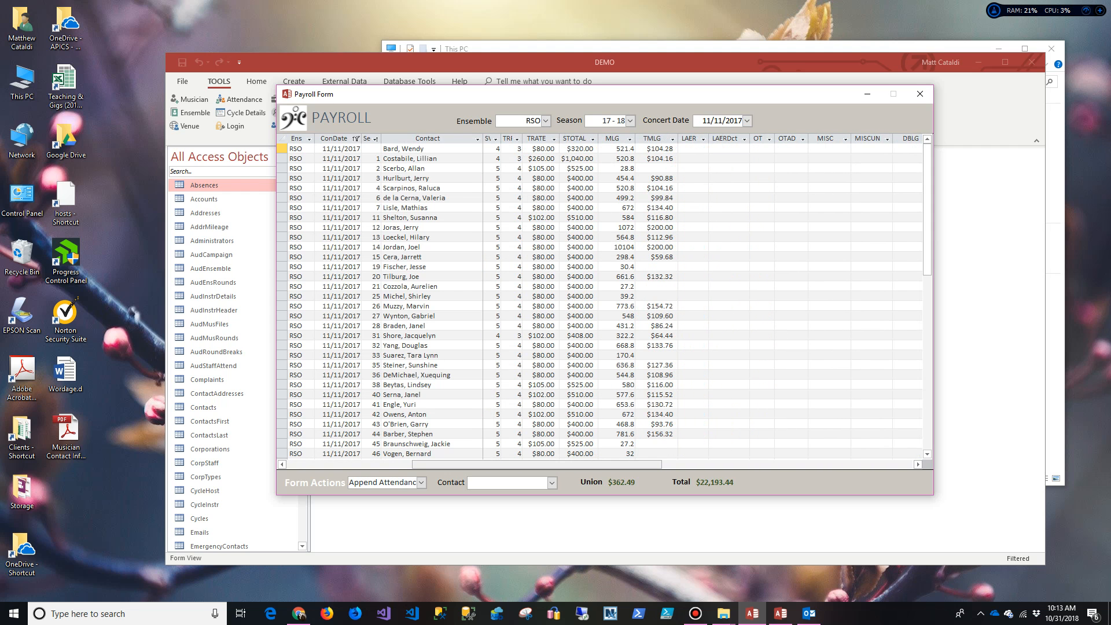
{"action": "left_click_drag", "start_coordinate": [537, 465], "coordinate": [625, 464]}
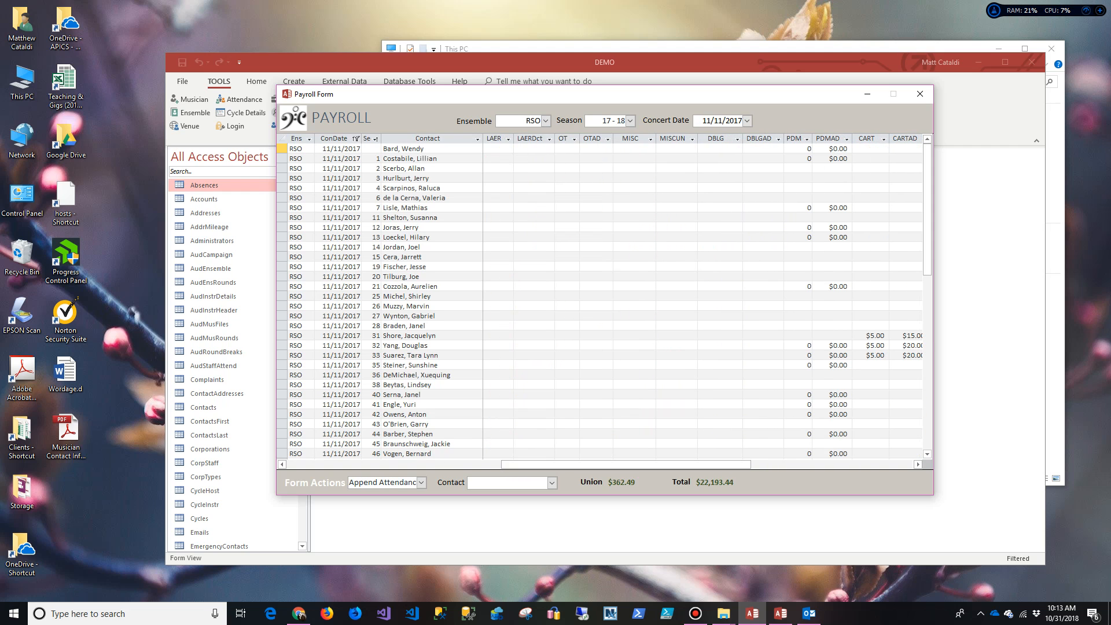
{"action": "left_click", "coordinate": [506, 148]}
Step: Enter 1 in the first musician's LAER cell
{"action": "key", "text": "Num_Lock"}
{"action": "type", "text": "1"}
{"action": "key", "text": "Tab"}
{"action": "key", "text": "shift+Tab"}
{"action": "key", "text": "shift+Tab"}
{"action": "key", "text": "shift+Tab"}
{"action": "key", "text": "shift+Tab"}
{"action": "key", "text": "shift+Tab"}
{"action": "key", "text": "shift+Tab"}
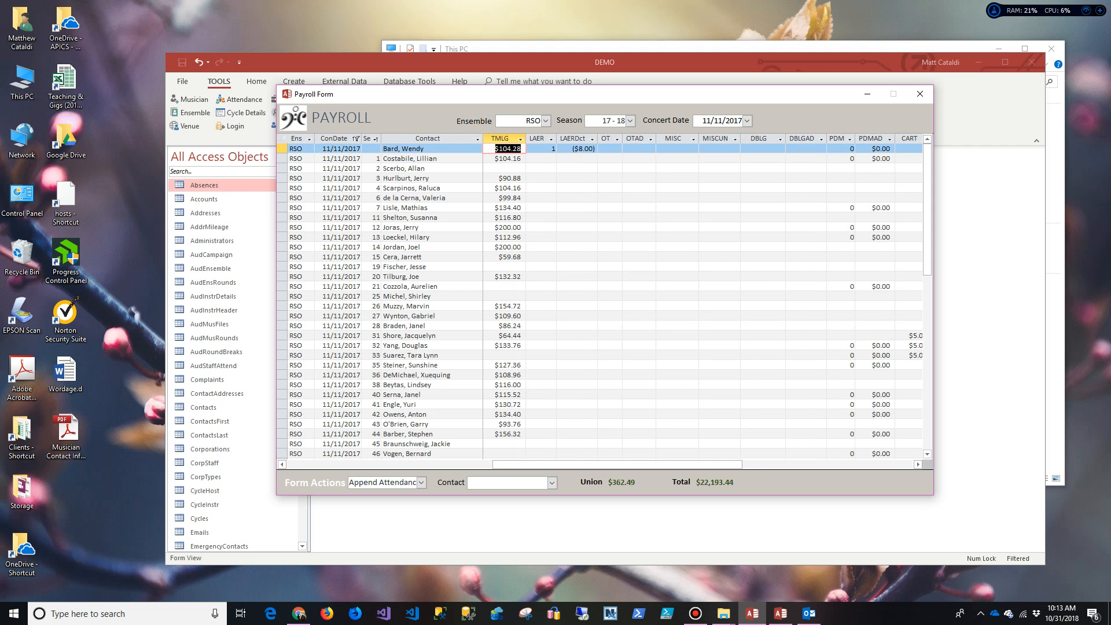
{"action": "key", "text": "Tab"}
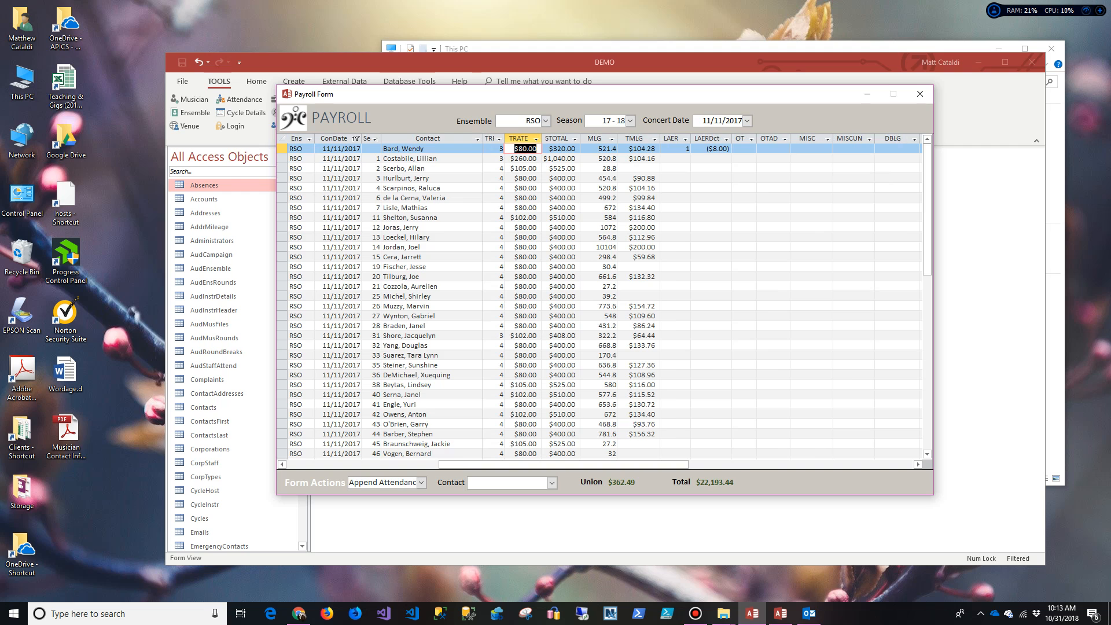
{"action": "key", "text": "Tab"}
{"action": "key", "text": "Tab"}
{"action": "key", "text": "Tab"}
{"action": "key", "text": "Tab"}
{"action": "key", "text": "Tab"}
{"action": "key", "text": "Tab"}
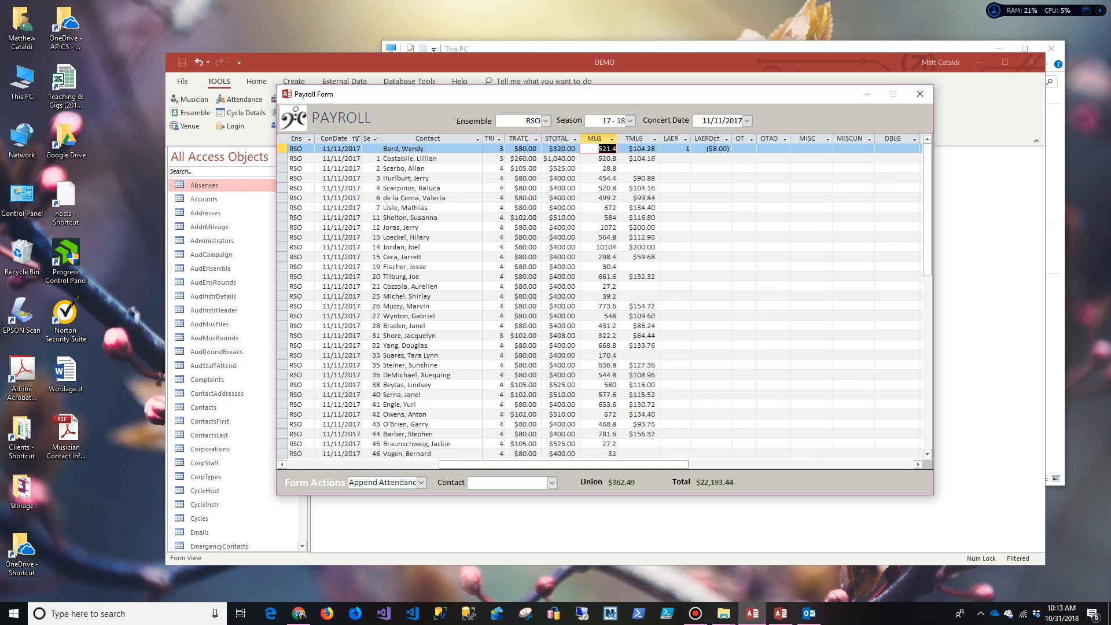
{"action": "key", "text": "Tab"}
{"action": "key", "text": "Tab"}
{"action": "key", "text": "Tab"}
{"action": "key", "text": "shift+Tab"}
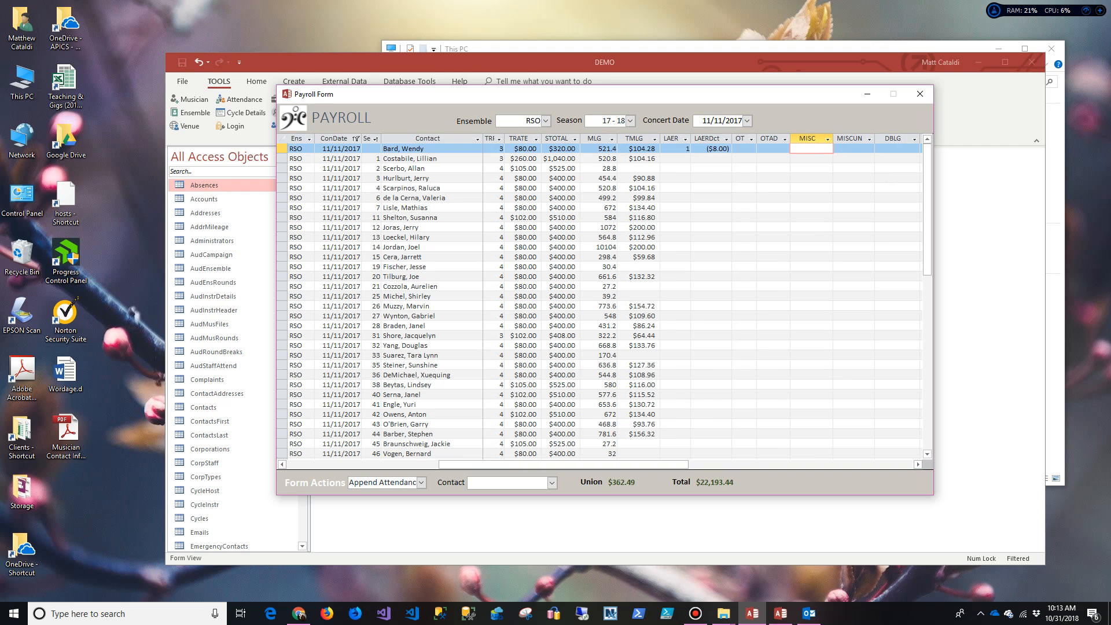
Step: Give the first musician $25.00 in MISC and MISCUN and 4 in DBLG
{"action": "type", "text": "25"}
{"action": "key", "text": "Tab"}
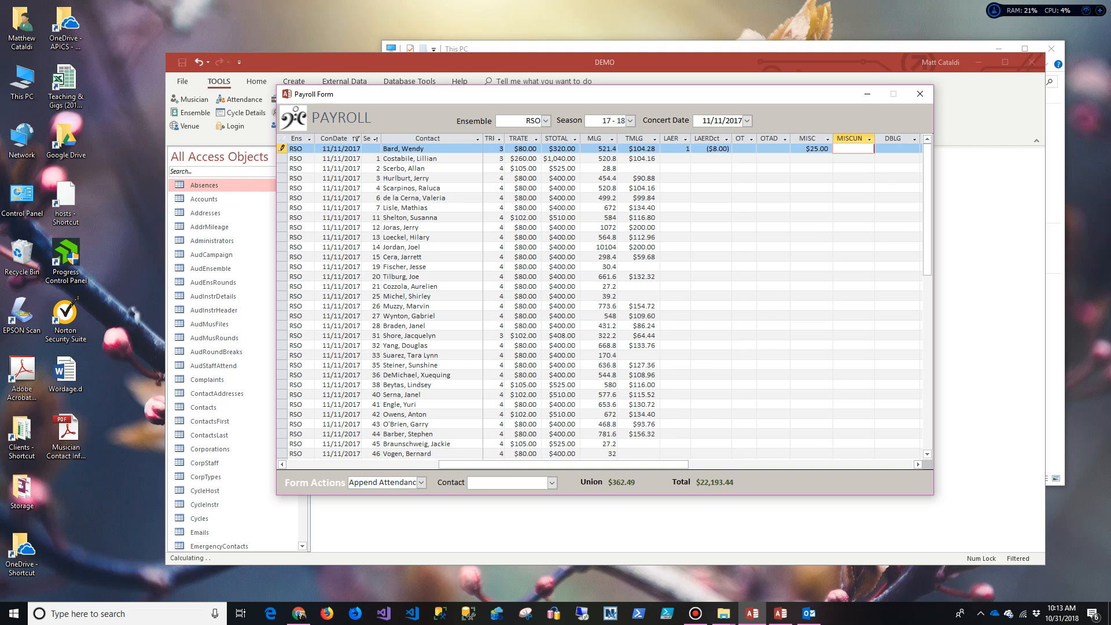
{"action": "type", "text": "25"}
{"action": "key", "text": "Tab"}
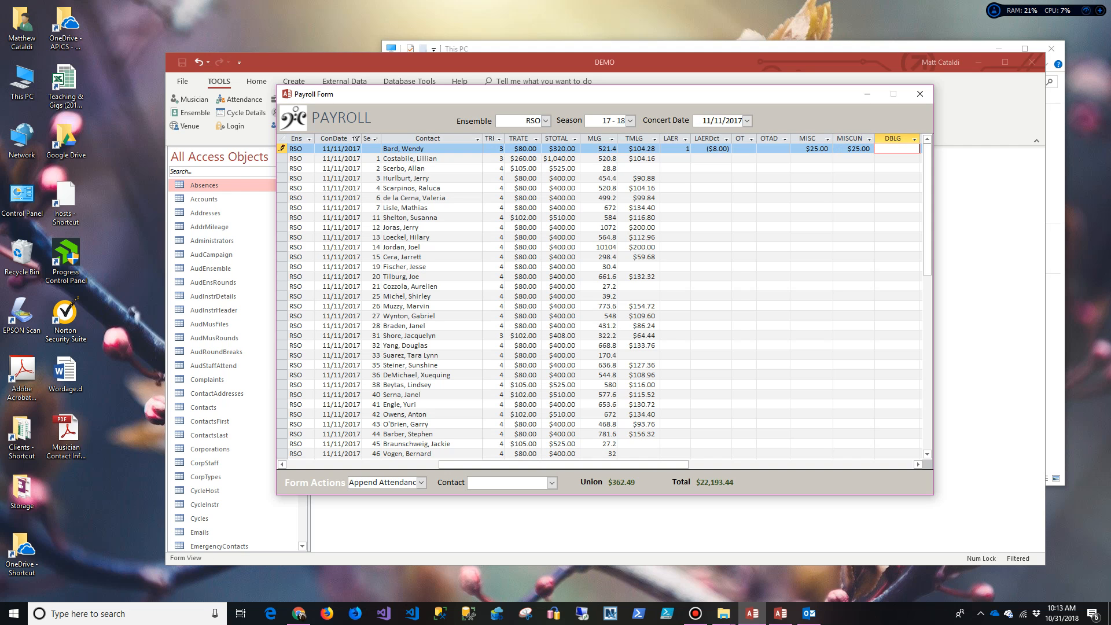
{"action": "key", "text": "Tab"}
Step: Set PDM to 1 for five musicians in the payroll datasheet
{"action": "key", "text": "Tab"}
{"action": "key", "text": "shift+Tab"}
{"action": "key", "text": "shift+Tab"}
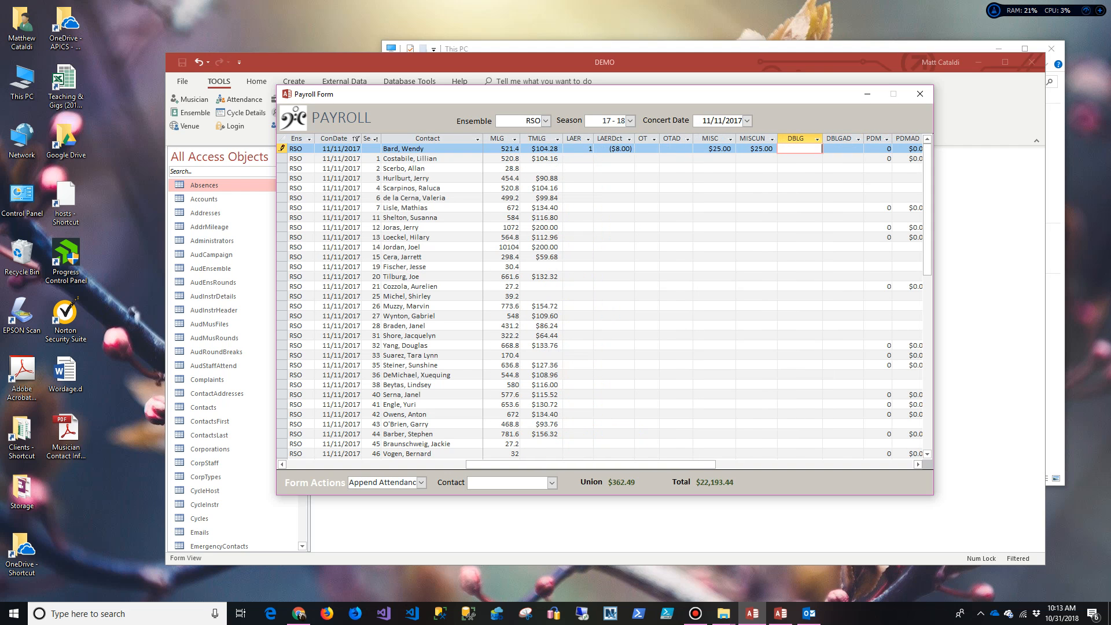
{"action": "type", "text": "4"}
{"action": "key", "text": "Tab"}
{"action": "key", "text": "Tab"}
{"action": "type", "text": "1"}
{"action": "key", "text": "Down"}
{"action": "type", "text": "1"}
{"action": "key", "text": "Down"}
{"action": "key", "text": "Down"}
{"action": "key", "text": "Down"}
{"action": "key", "text": "Down"}
{"action": "key", "text": "Down"}
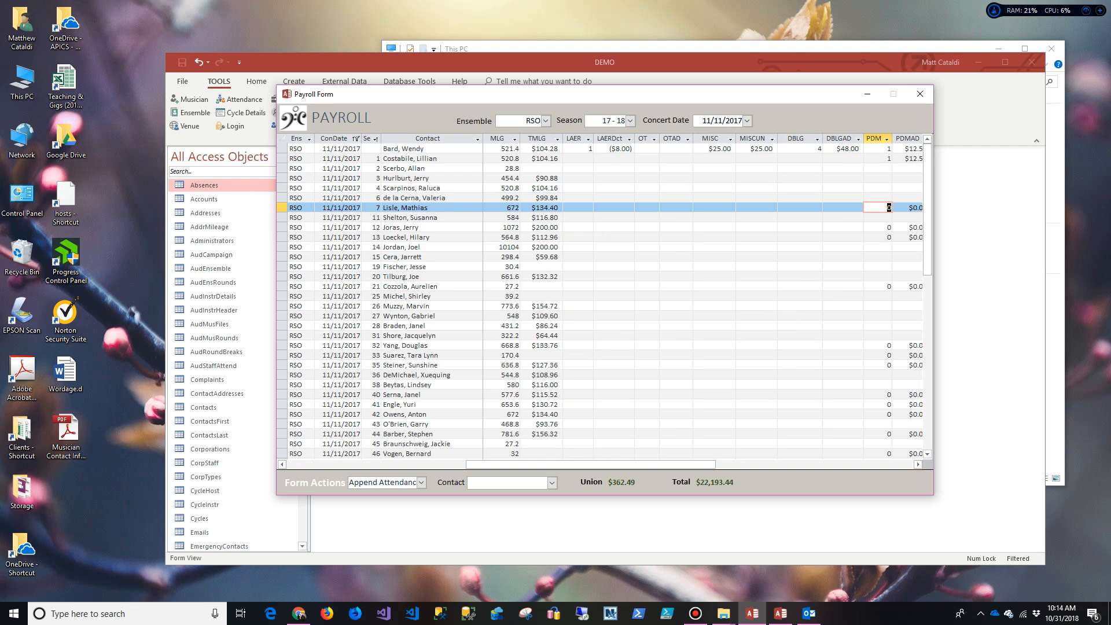
{"action": "key", "text": "Up"}
{"action": "key", "text": "Up"}
{"action": "key", "text": "Up"}
{"action": "key", "text": "Up"}
{"action": "key", "text": "Up"}
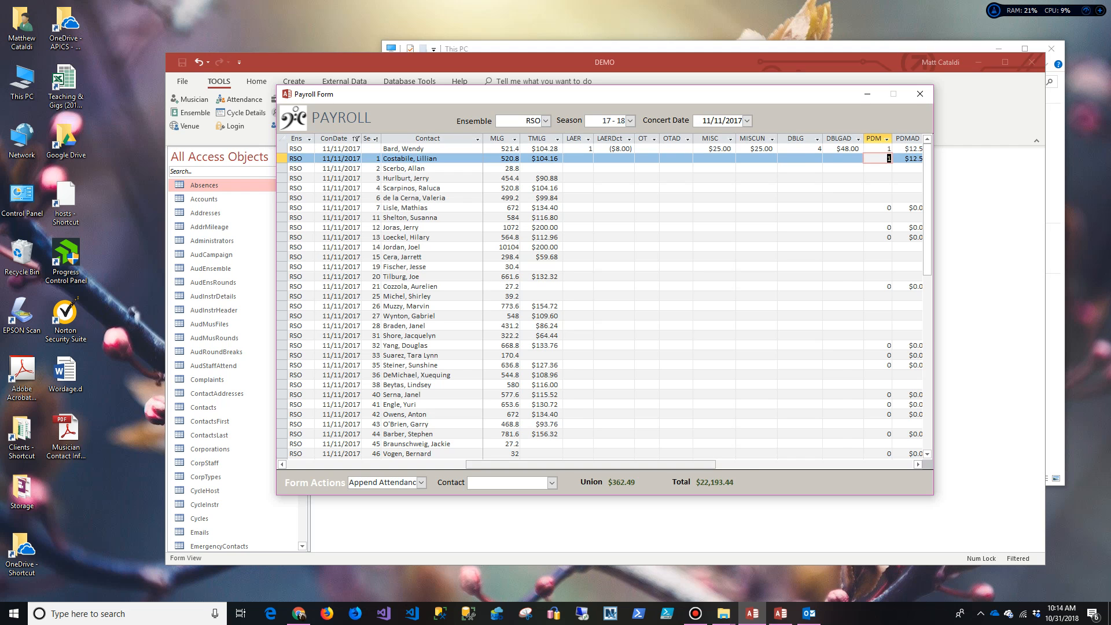
{"action": "left_click_drag", "start_coordinate": [590, 464], "coordinate": [625, 464]}
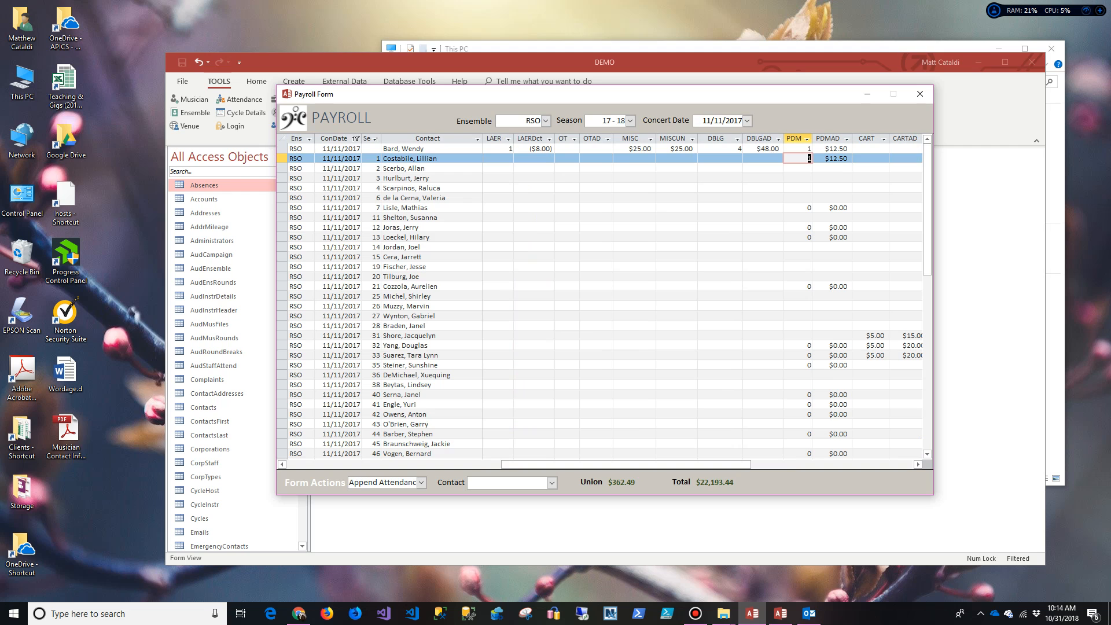
{"action": "left_click", "coordinate": [798, 208]}
{"action": "left_click", "coordinate": [809, 227]}
{"action": "type", "text": "1"}
{"action": "left_click", "coordinate": [808, 237]}
{"action": "type", "text": "1"}
{"action": "left_click", "coordinate": [833, 267]}
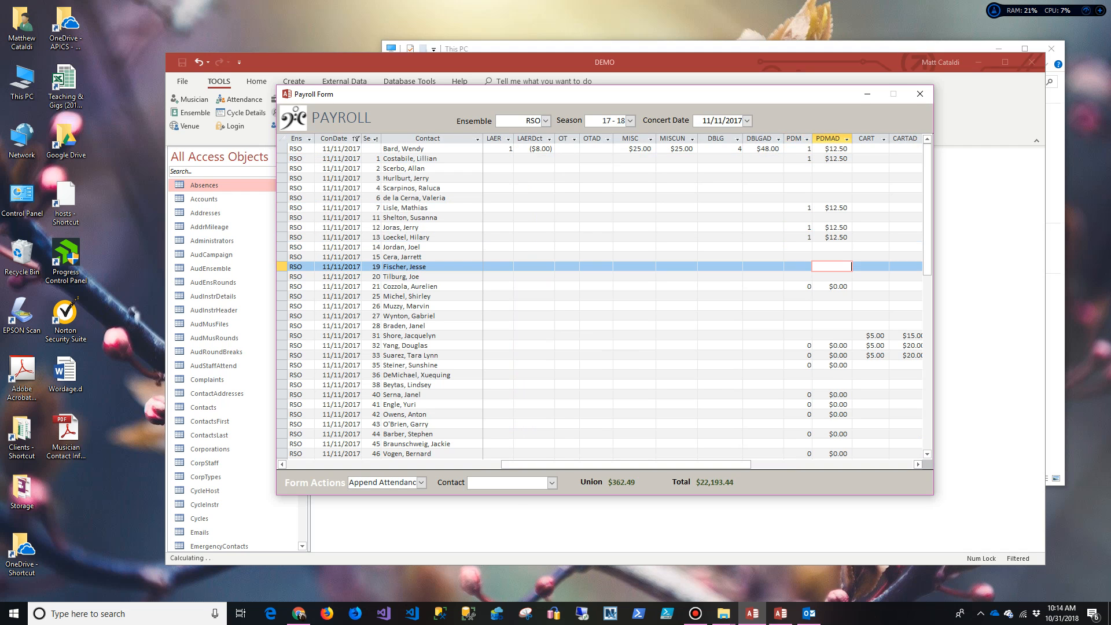
Step: Review the CART $5.00 and CARTAD $15.00 values further along the row
{"action": "left_click_drag", "start_coordinate": [653, 465], "coordinate": [707, 465]}
{"action": "scroll", "coordinate": [660, 276], "scroll_direction": "down", "scroll_amount": 2}
{"action": "left_click", "coordinate": [660, 277]}
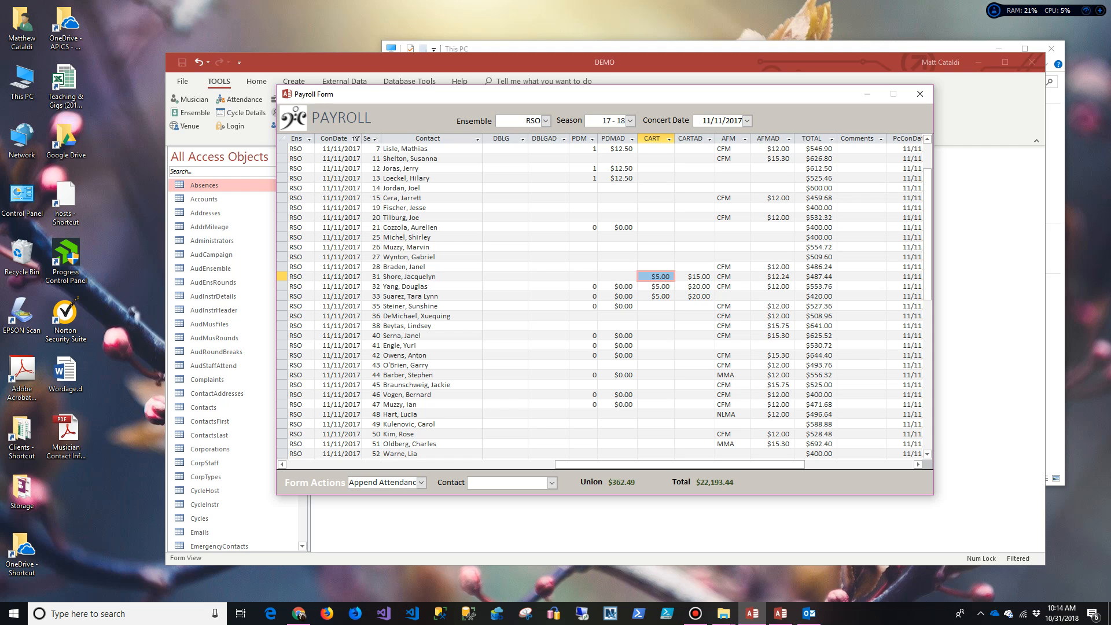
{"action": "left_click", "coordinate": [701, 277]}
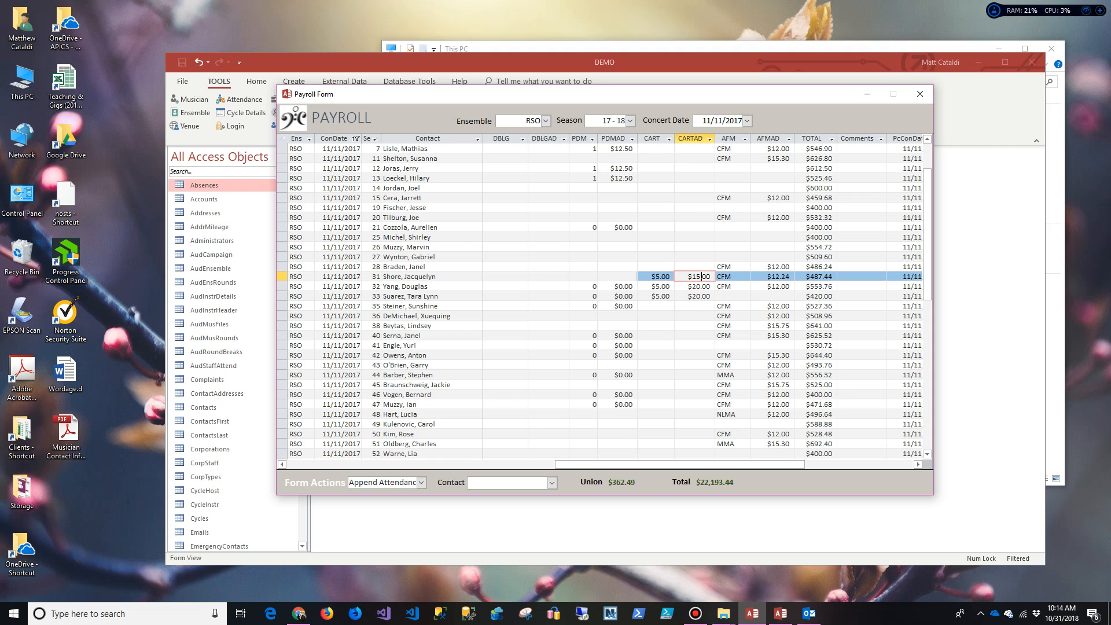
{"action": "key", "text": "Tab"}
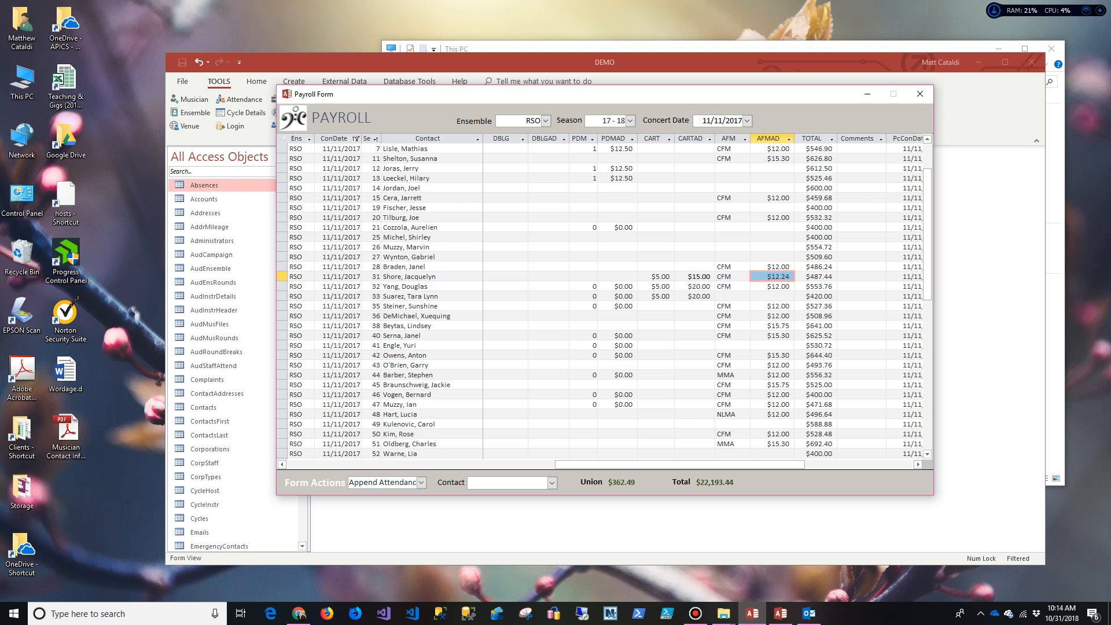
Step: Export the Union Dues (.pdf) report for the RSO concert to the Desktop
{"action": "left_click", "coordinate": [421, 483]}
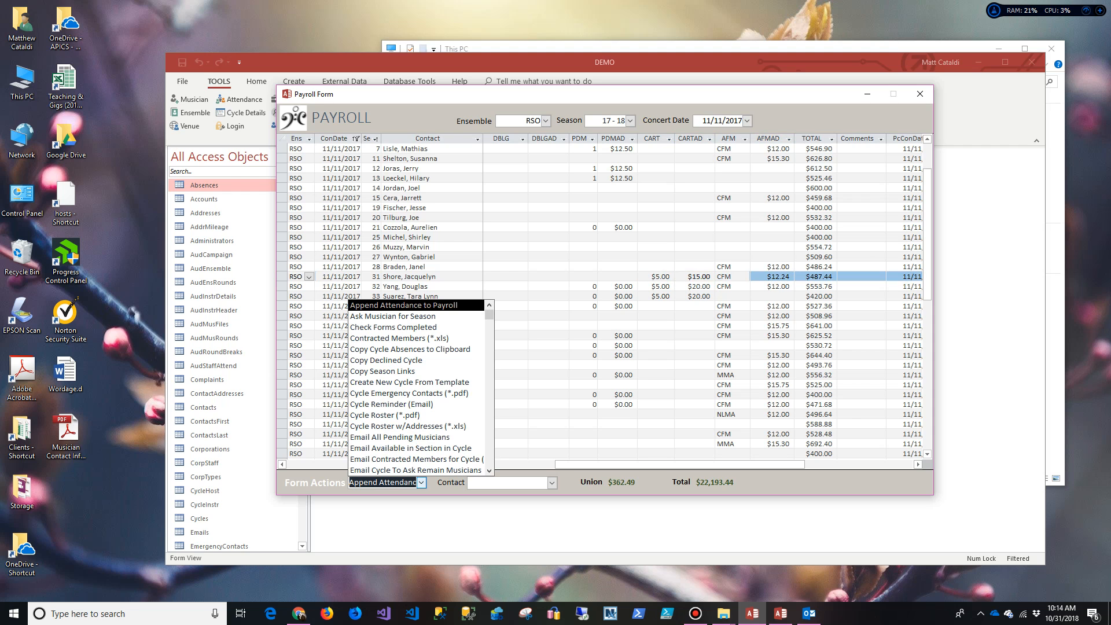
{"action": "scroll", "coordinate": [421, 437], "scroll_direction": "down", "scroll_amount": 3}
{"action": "scroll", "coordinate": [415, 387], "scroll_direction": "down", "scroll_amount": 5}
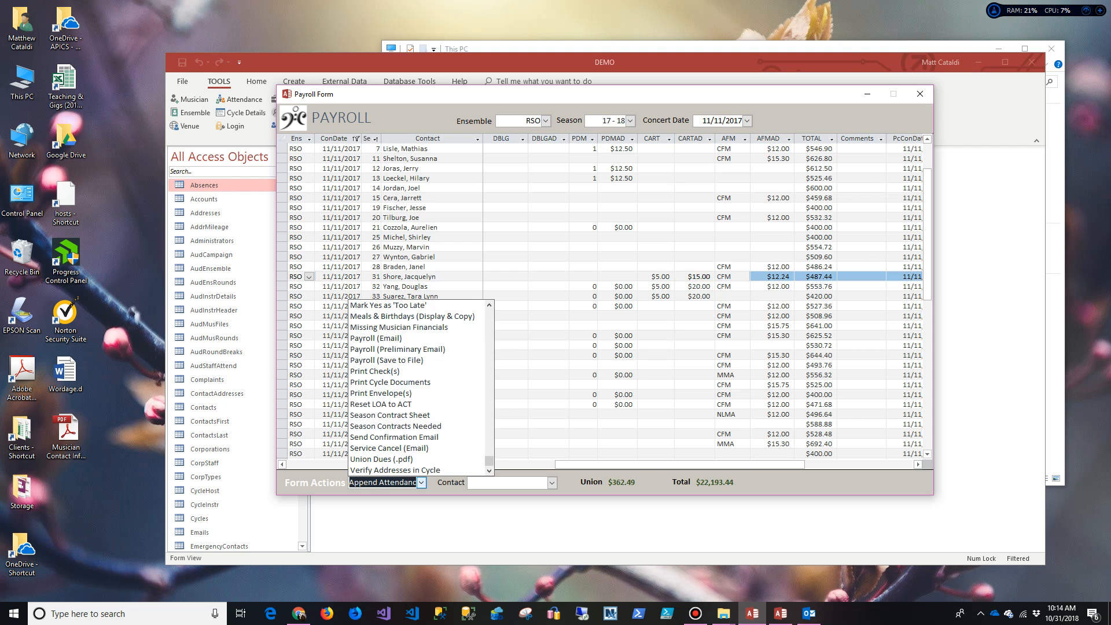
{"action": "left_click", "coordinate": [404, 458]}
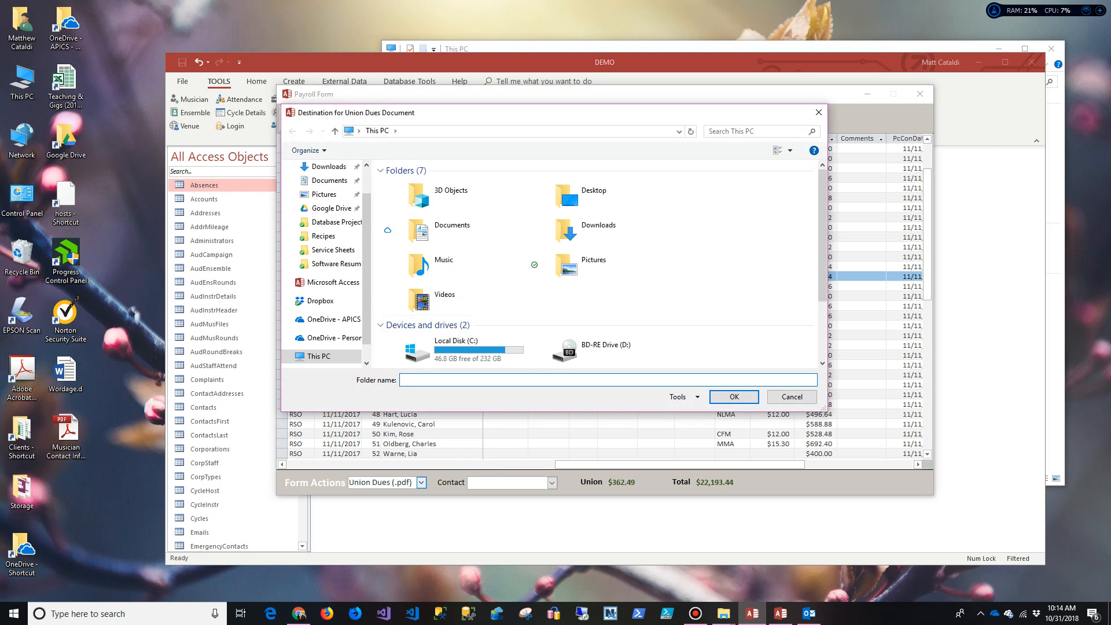
{"action": "left_click", "coordinate": [366, 165]}
{"action": "left_click", "coordinate": [323, 189]}
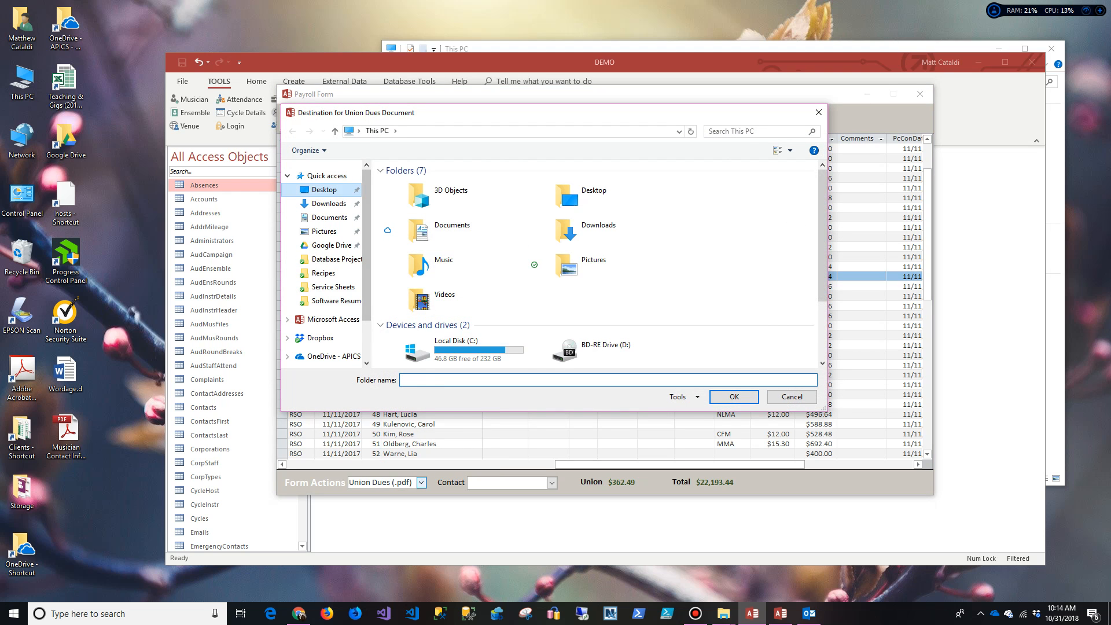
{"action": "key", "text": "Return"}
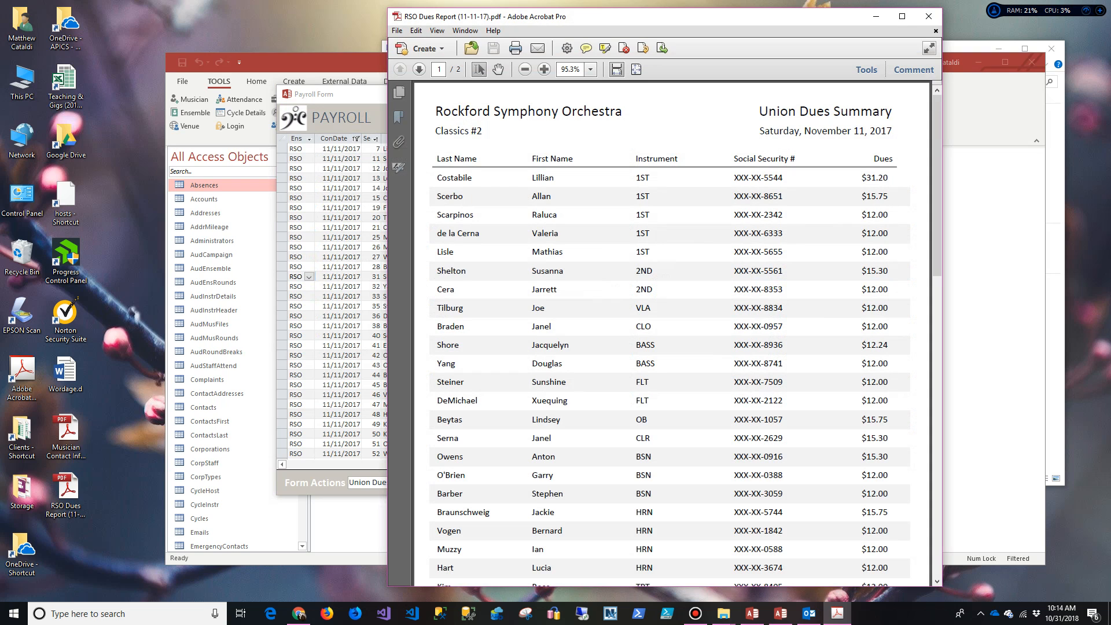
Step: Scroll to the $362.49 Total Dues Payment on page 2, then close Acrobat
{"action": "scroll", "coordinate": [670, 333], "scroll_direction": "down", "scroll_amount": 5}
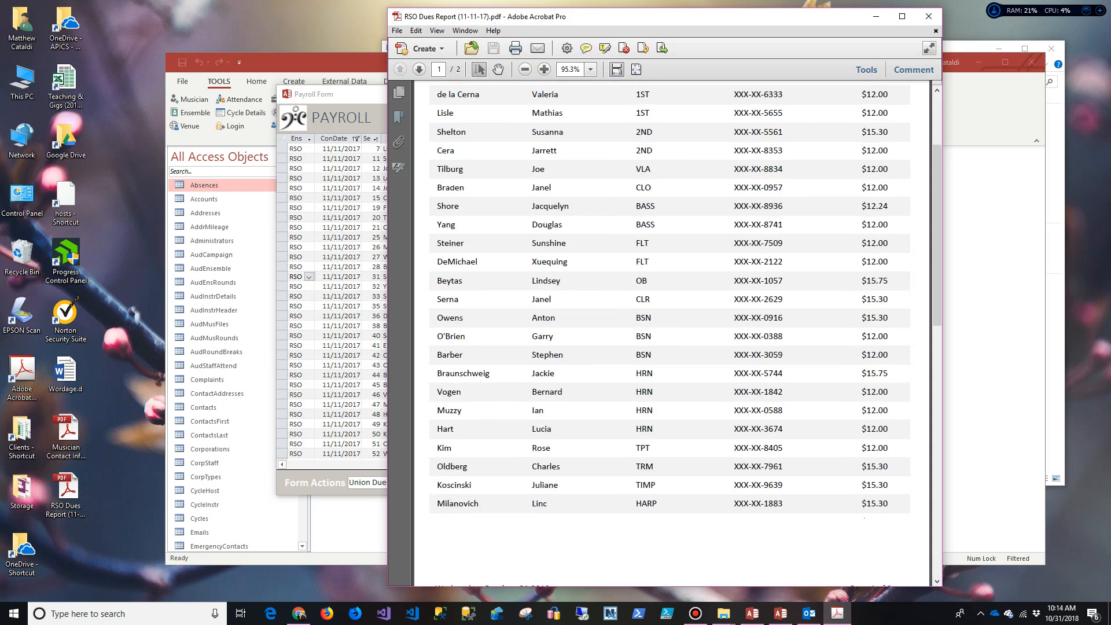
{"action": "scroll", "coordinate": [670, 334], "scroll_direction": "down", "scroll_amount": 4}
{"action": "scroll", "coordinate": [671, 334], "scroll_direction": "up", "scroll_amount": 9}
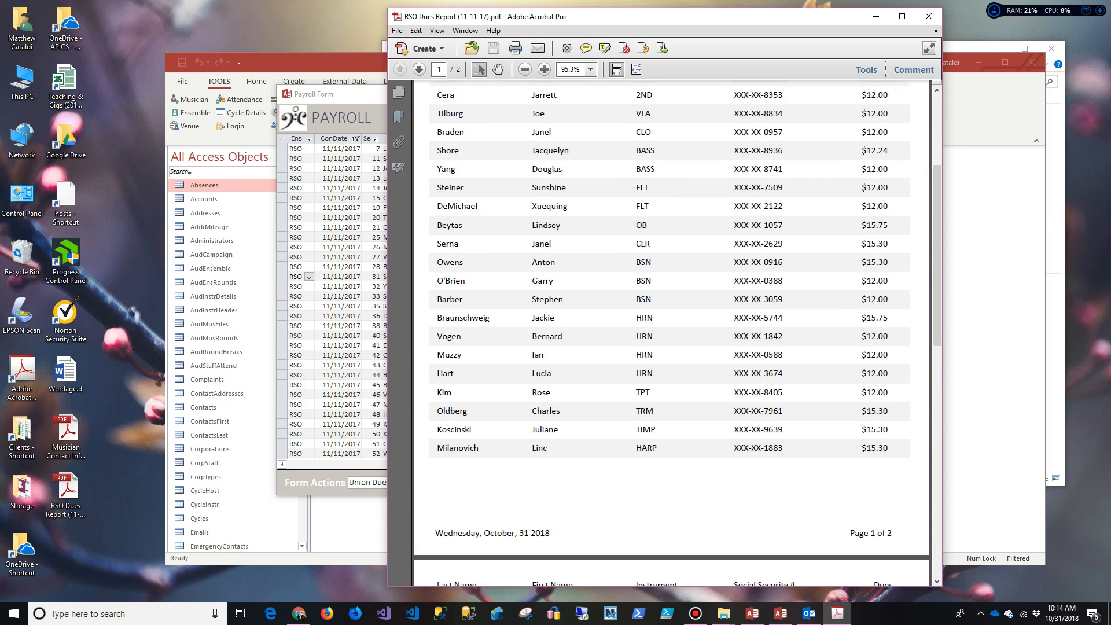
{"action": "scroll", "coordinate": [671, 334], "scroll_direction": "down", "scroll_amount": 7}
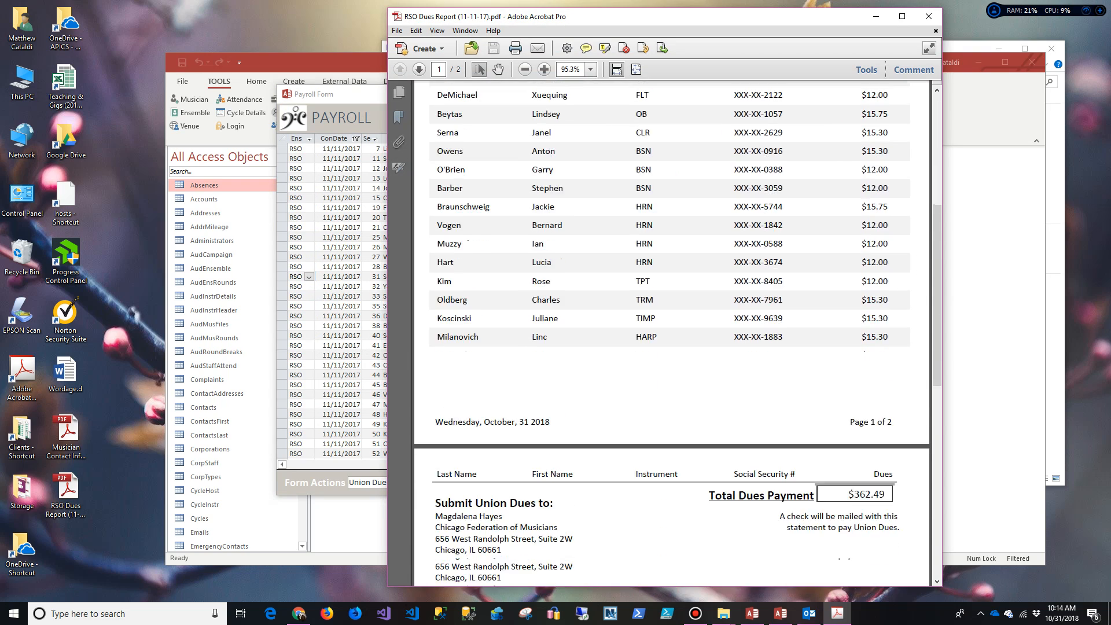
{"action": "scroll", "coordinate": [671, 333], "scroll_direction": "down", "scroll_amount": 2}
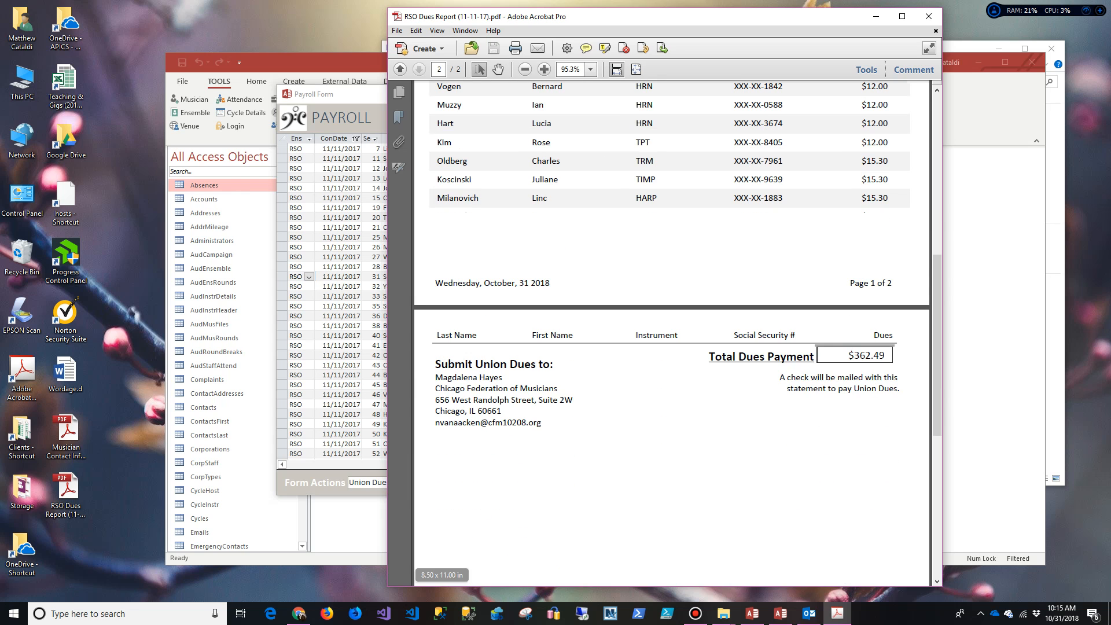
{"action": "left_click", "coordinate": [927, 16]}
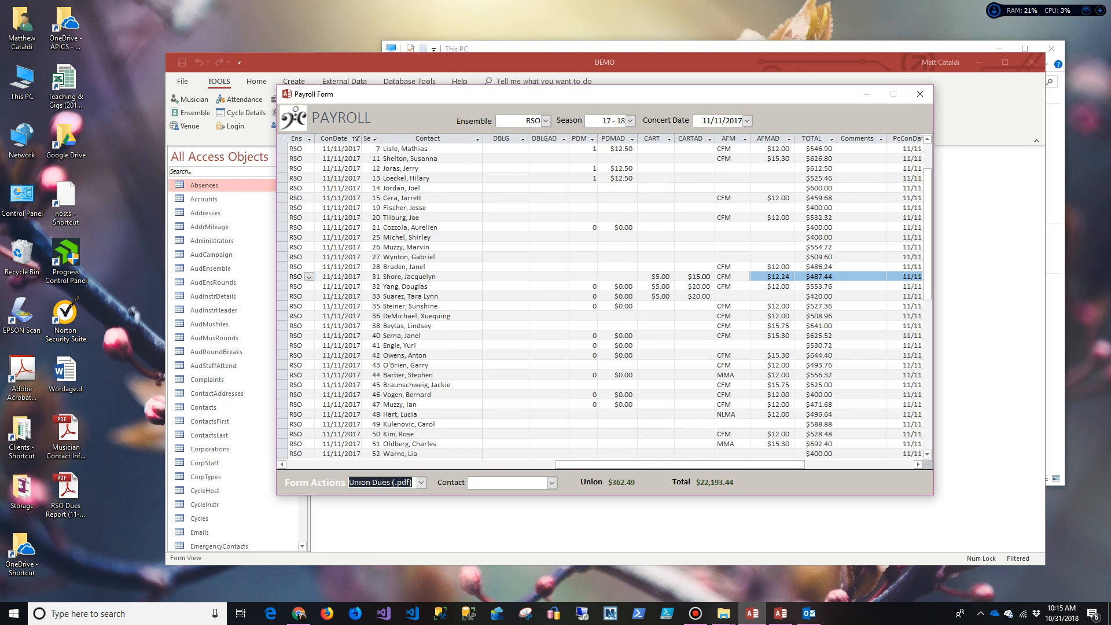
Step: Browse the Form Actions list to find the payroll save option
{"action": "left_click", "coordinate": [421, 483]}
{"action": "left_click_drag", "start_coordinate": [488, 459], "coordinate": [489, 313]}
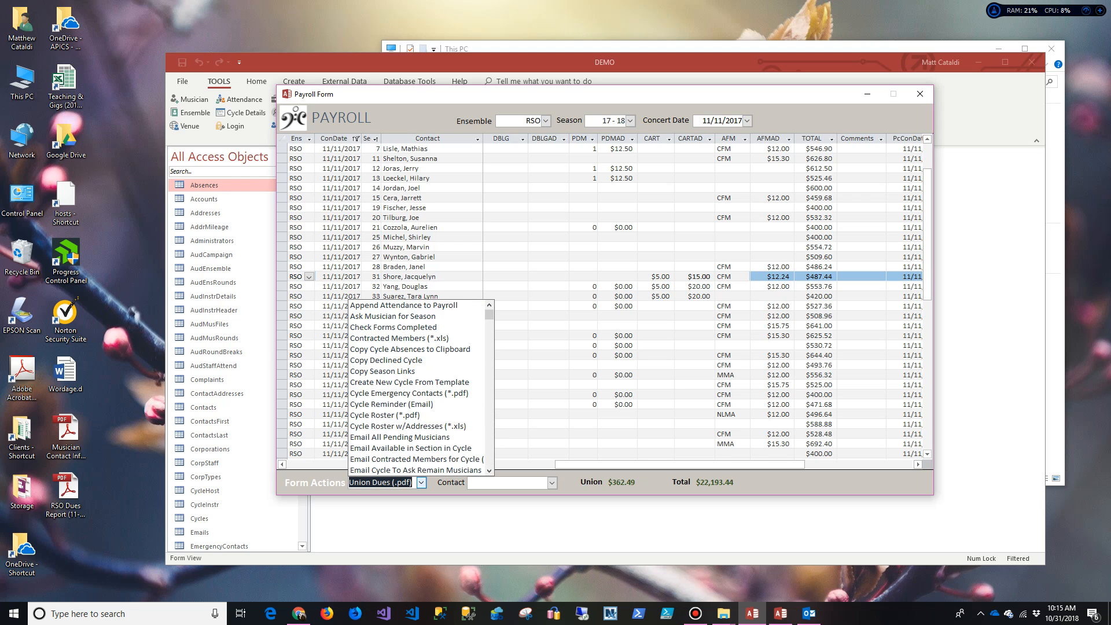
{"action": "scroll", "coordinate": [415, 437], "scroll_direction": "down", "scroll_amount": 1}
{"action": "scroll", "coordinate": [415, 436], "scroll_direction": "down", "scroll_amount": 3}
{"action": "scroll", "coordinate": [416, 436], "scroll_direction": "down", "scroll_amount": 2}
{"action": "scroll", "coordinate": [415, 436], "scroll_direction": "down", "scroll_amount": 3}
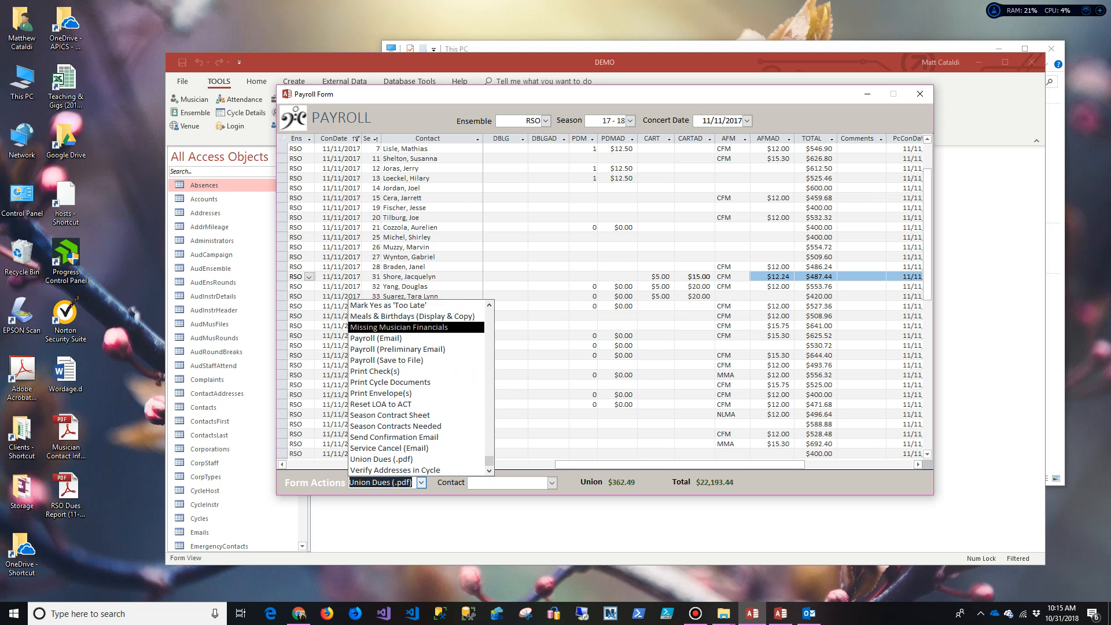
{"action": "scroll", "coordinate": [416, 437], "scroll_direction": "up", "scroll_amount": 10}
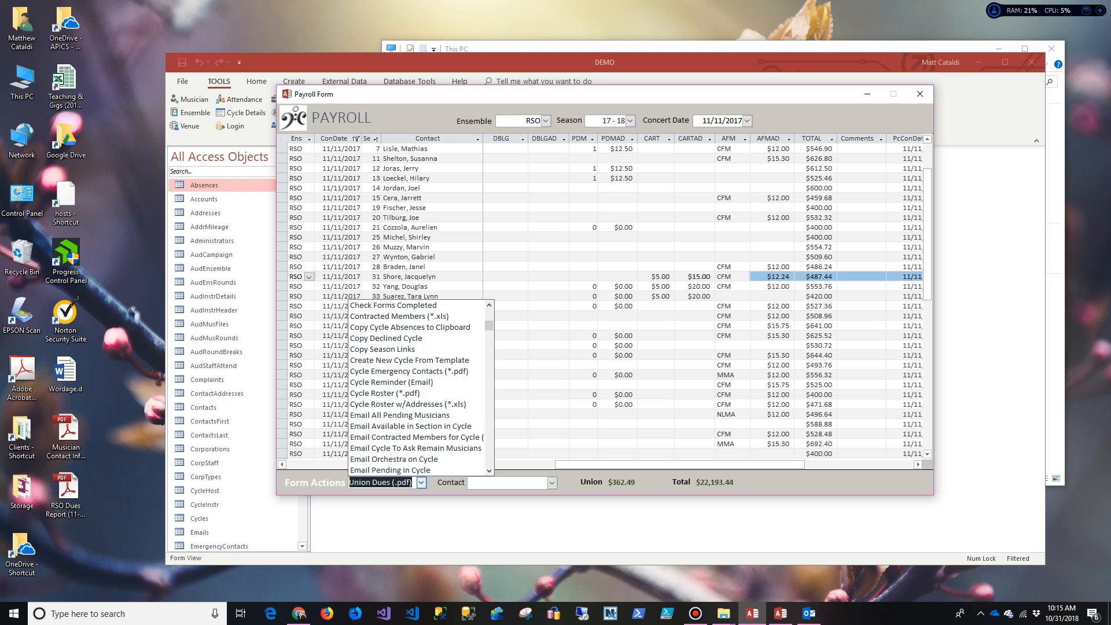
{"action": "key", "text": "Up"}
{"action": "key", "text": "Up"}
{"action": "key", "text": "Up"}
{"action": "key", "text": "Up"}
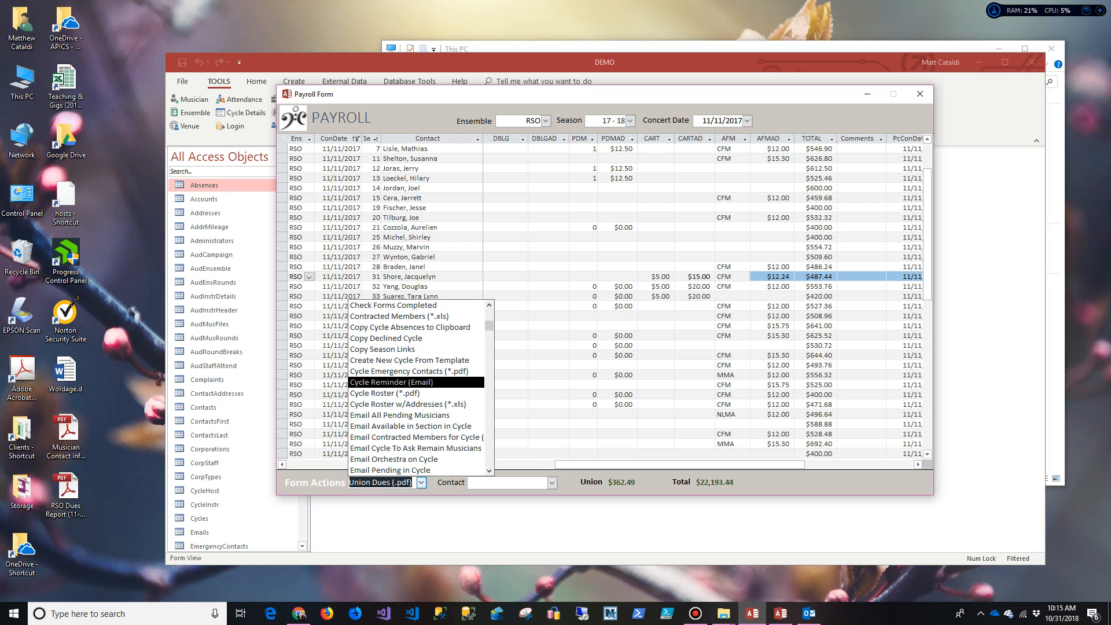
{"action": "key", "text": "Down"}
{"action": "key", "text": "Down"}
{"action": "key", "text": "Down"}
{"action": "key", "text": "Down"}
{"action": "key", "text": "Down"}
{"action": "key", "text": "Down"}
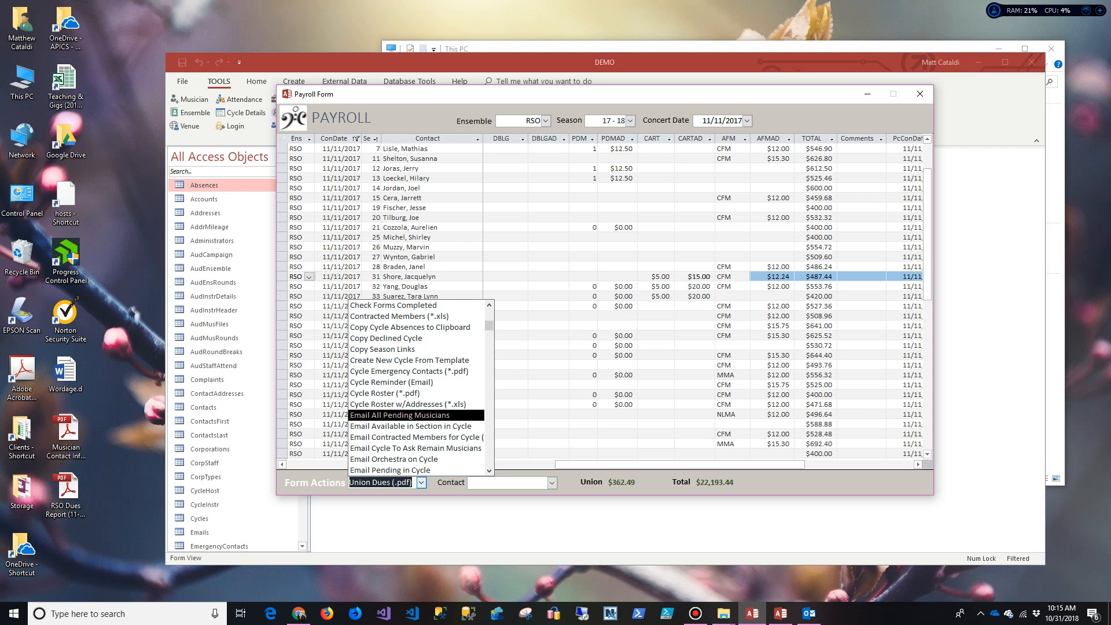
{"action": "key", "text": "Down"}
{"action": "key", "text": "Up"}
{"action": "key", "text": "Up"}
{"action": "key", "text": "Up"}
{"action": "key", "text": "Up"}
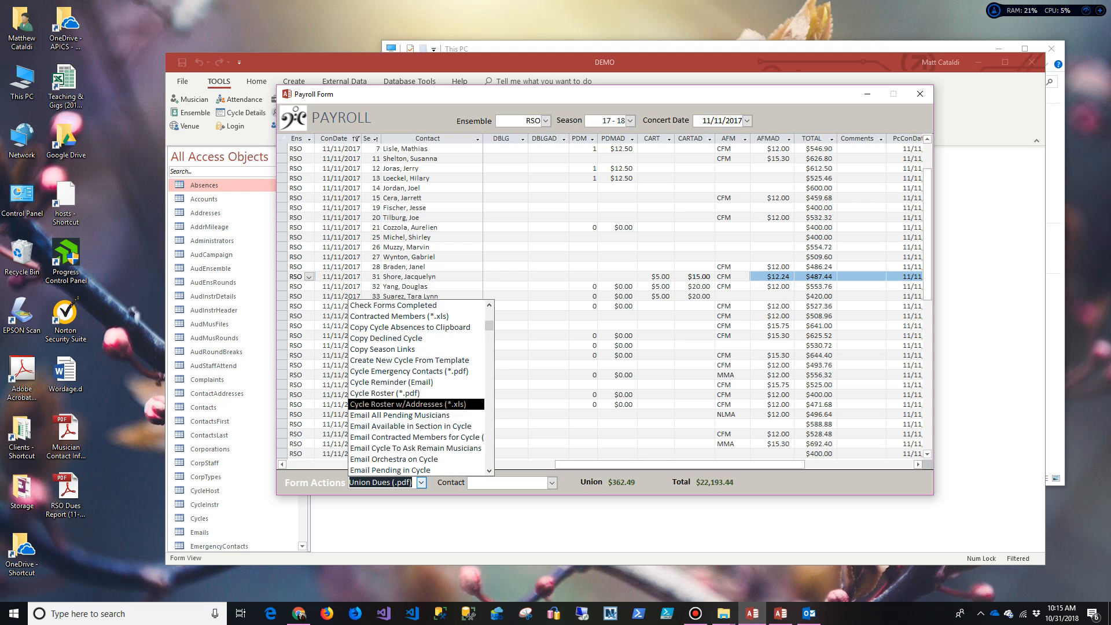
{"action": "scroll", "coordinate": [417, 388], "scroll_direction": "up", "scroll_amount": 1}
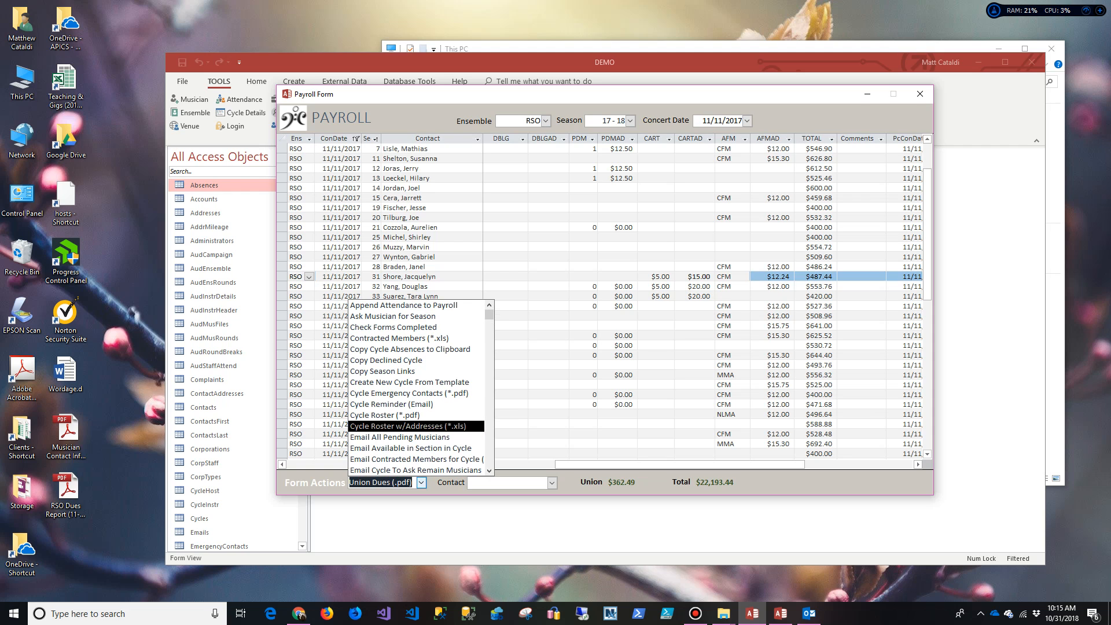
{"action": "scroll", "coordinate": [417, 388], "scroll_direction": "down", "scroll_amount": 7}
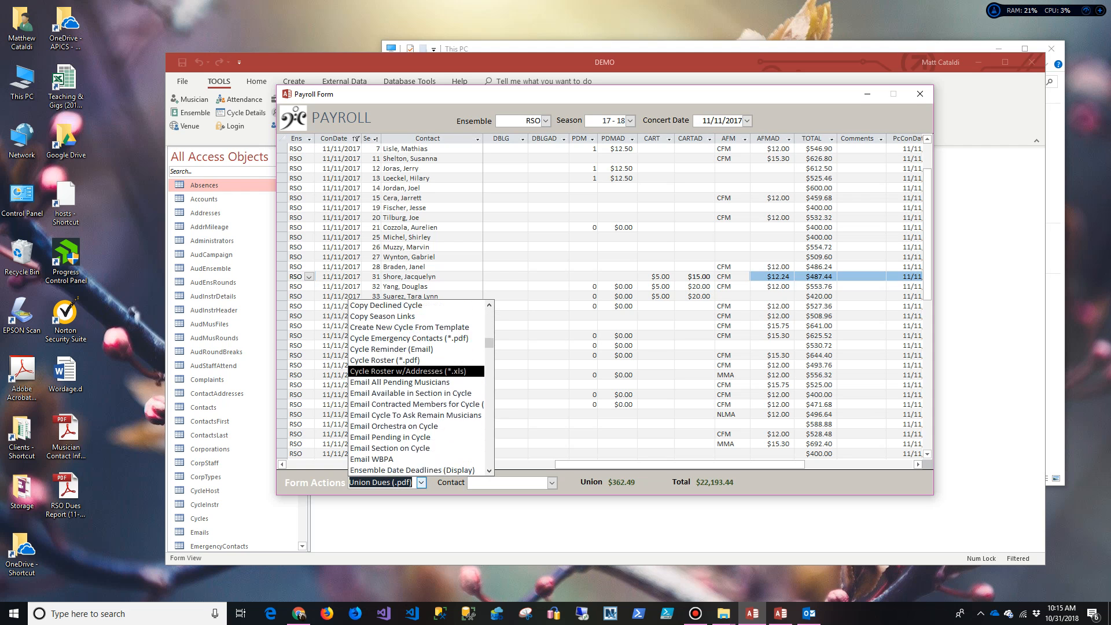
{"action": "scroll", "coordinate": [417, 405], "scroll_direction": "down", "scroll_amount": 3}
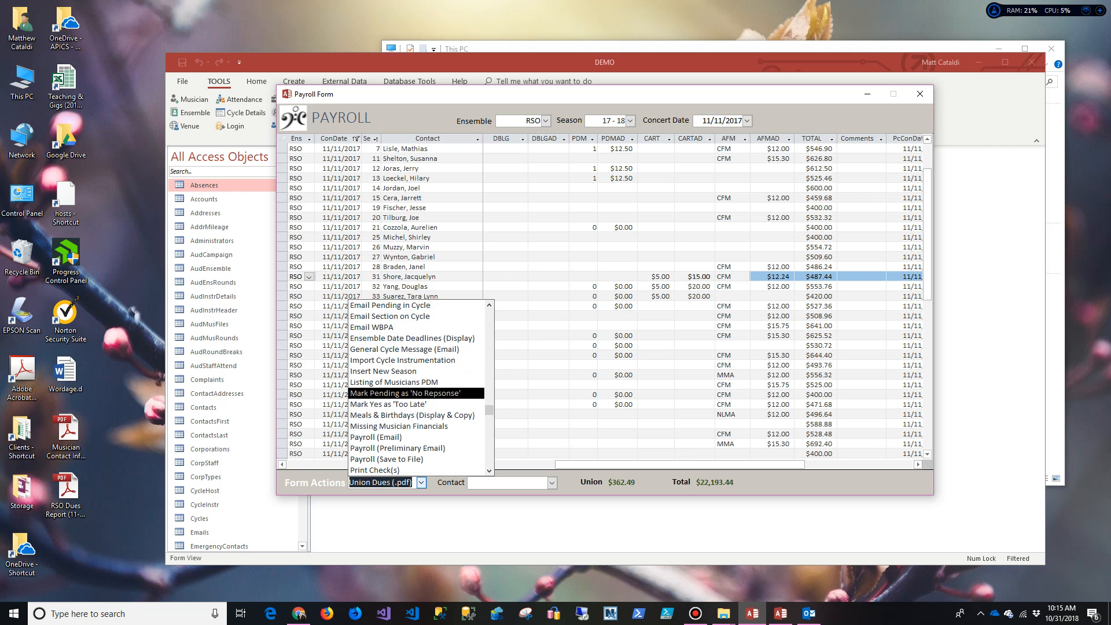
Step: Run Payroll (Save to File) with the Desktop as the save location
{"action": "left_click", "coordinate": [417, 436]}
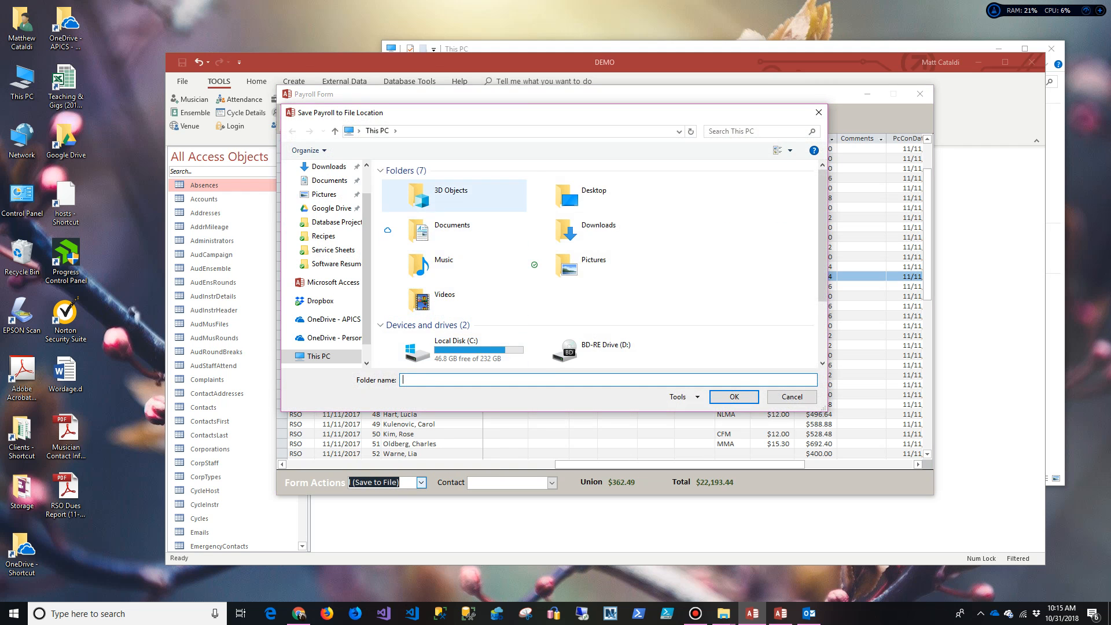
{"action": "left_click", "coordinate": [329, 181]}
{"action": "scroll", "coordinate": [329, 180], "scroll_direction": "up", "scroll_amount": 2}
{"action": "left_click", "coordinate": [325, 189]}
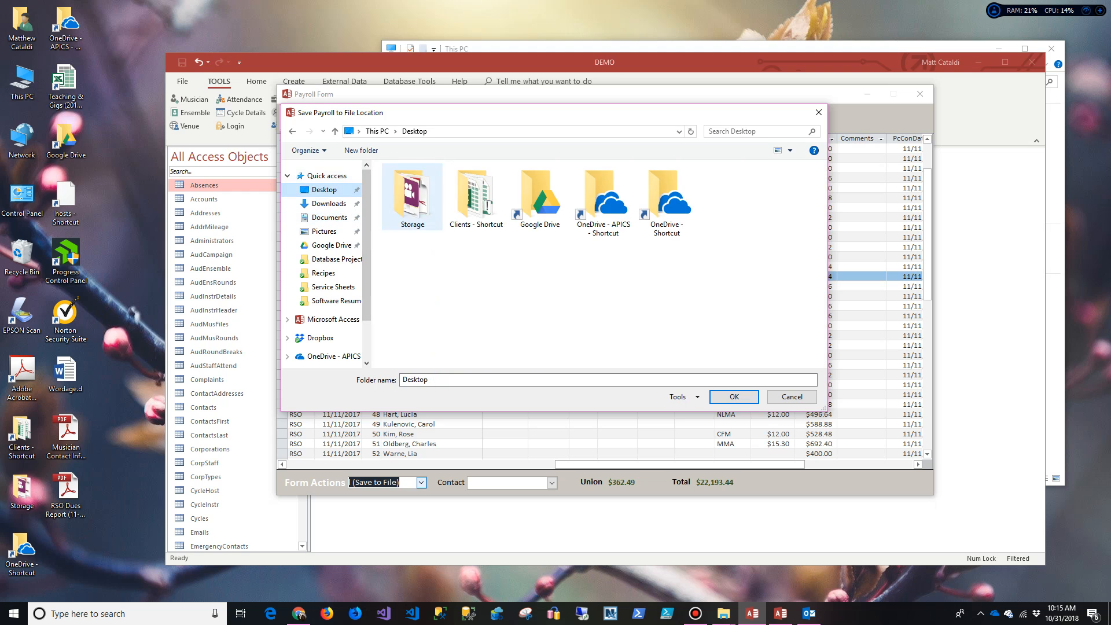
{"action": "left_click", "coordinate": [734, 396]}
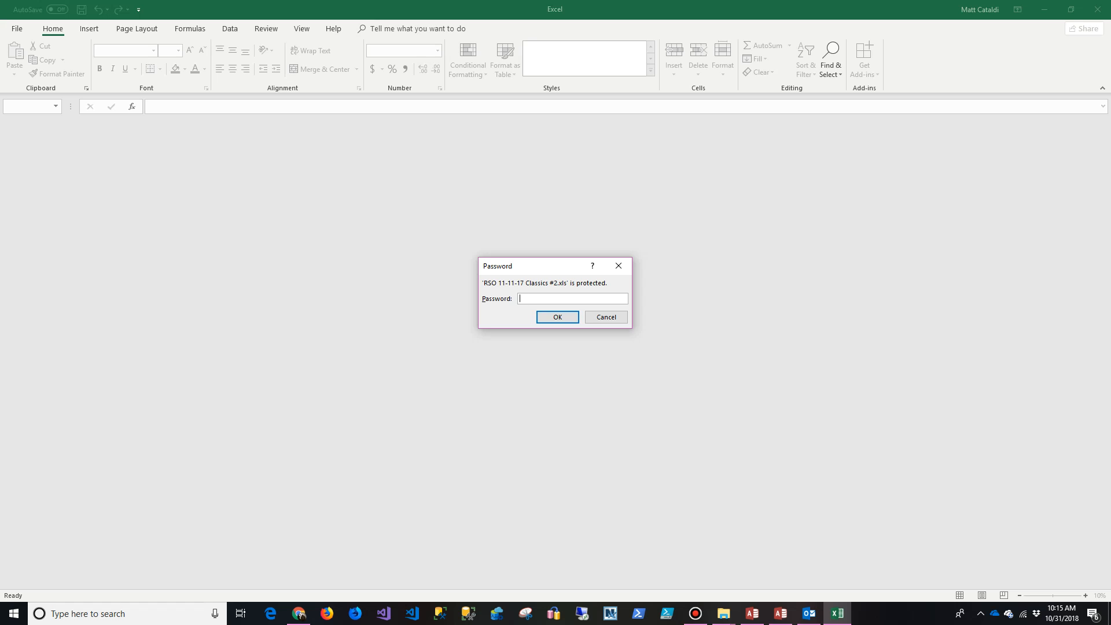
Step: Enter the workbook password, scroll across the payroll columns, then close Excel
{"action": "type", "text": "•••••••••••"}
{"action": "key", "text": "Return"}
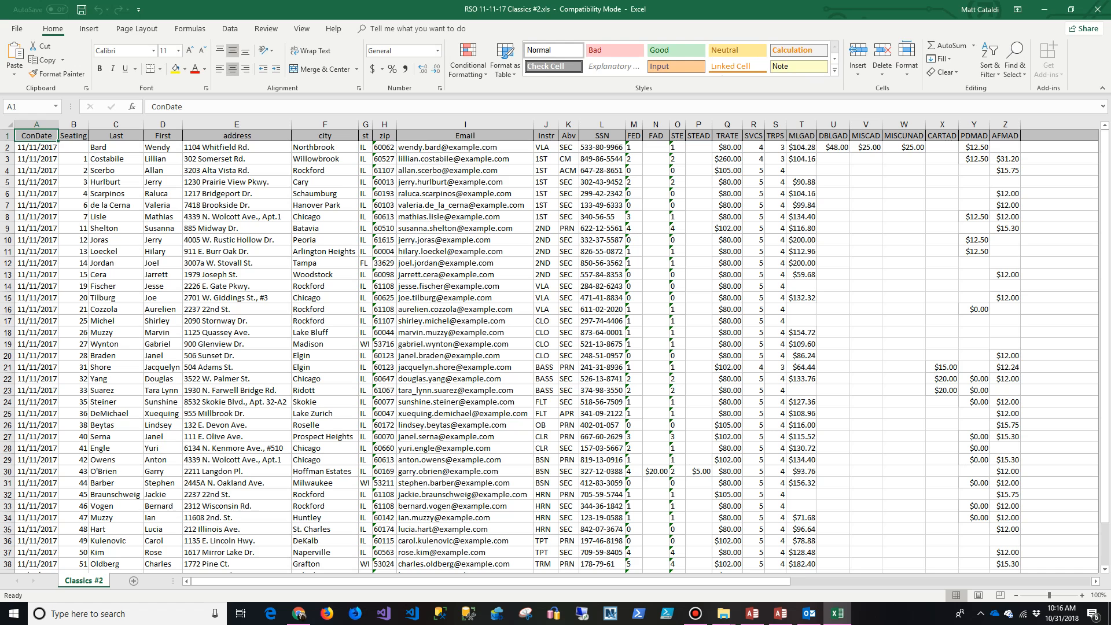
{"action": "left_click_drag", "start_coordinate": [682, 581], "coordinate": [816, 581]}
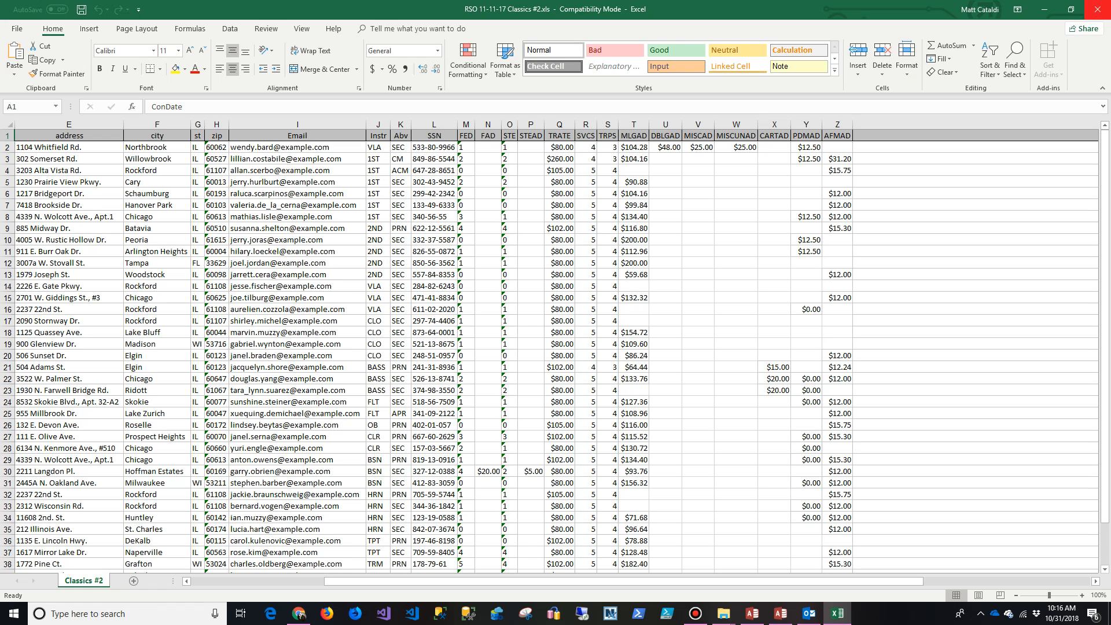
{"action": "left_click", "coordinate": [1097, 9]}
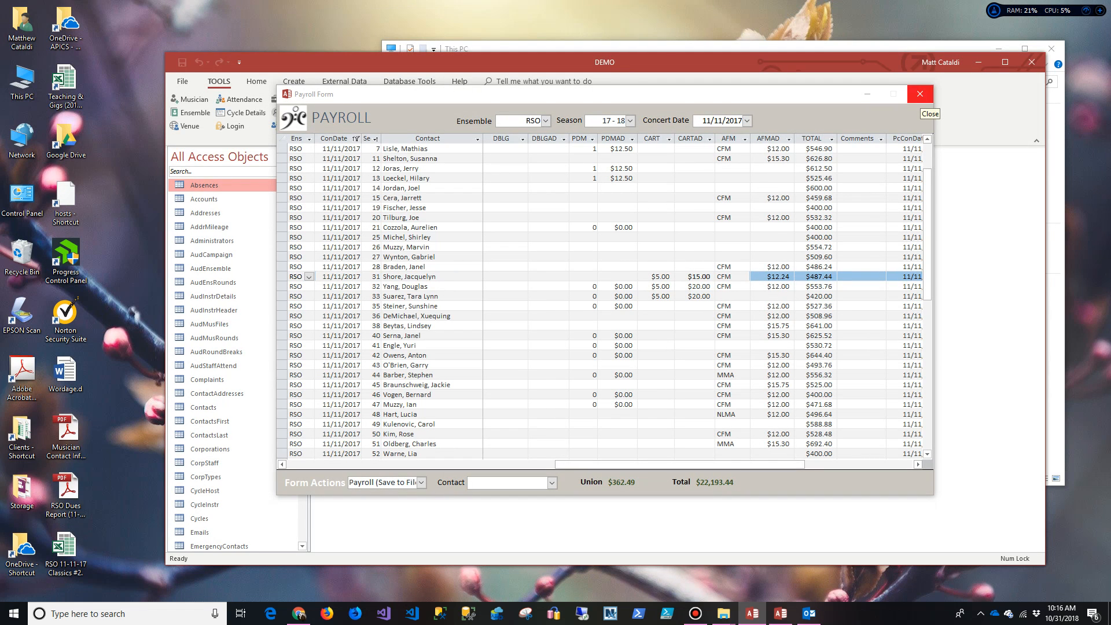
Step: Close the payroll form and review the ensemble's DOC, union, service, pay scale and administrator tabs
{"action": "left_click", "coordinate": [919, 95]}
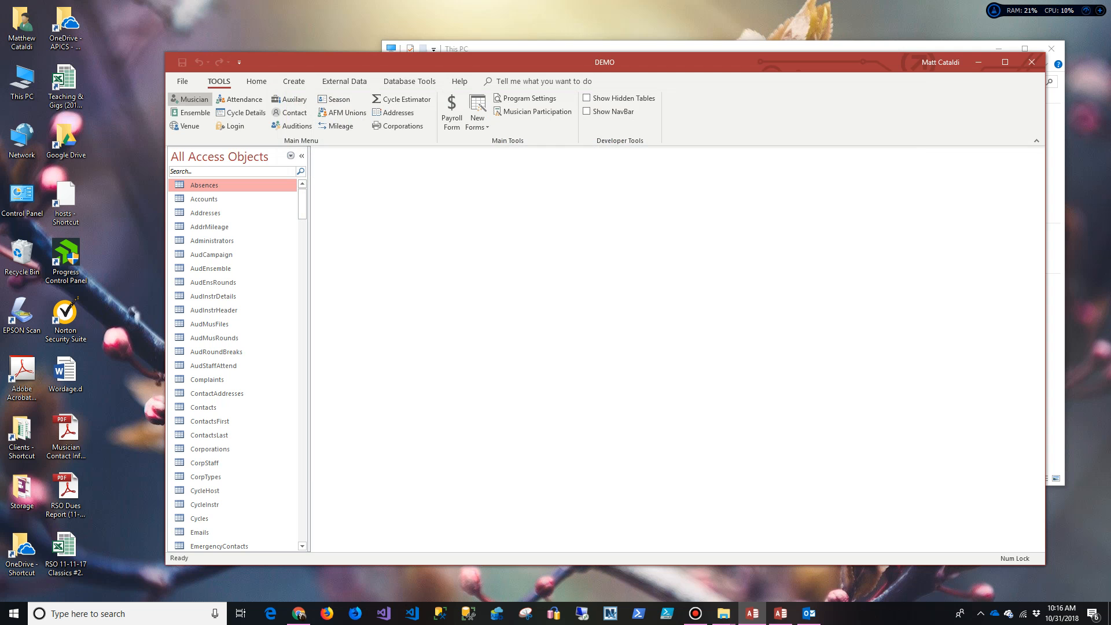
{"action": "left_click", "coordinate": [190, 112]}
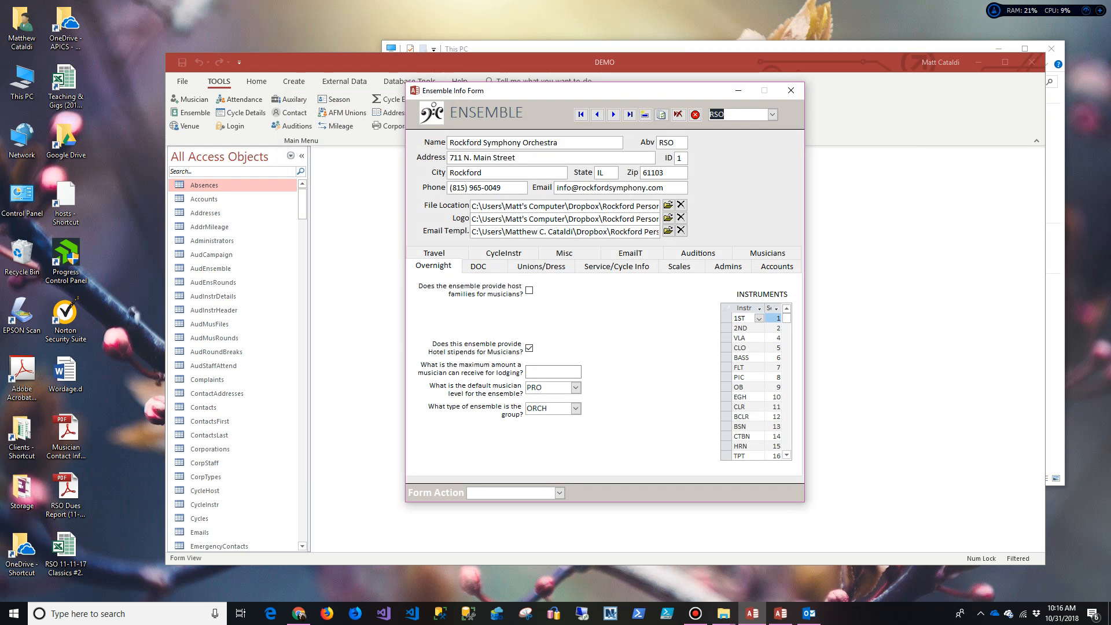
{"action": "left_click", "coordinate": [483, 266]}
{"action": "left_click", "coordinate": [541, 266]}
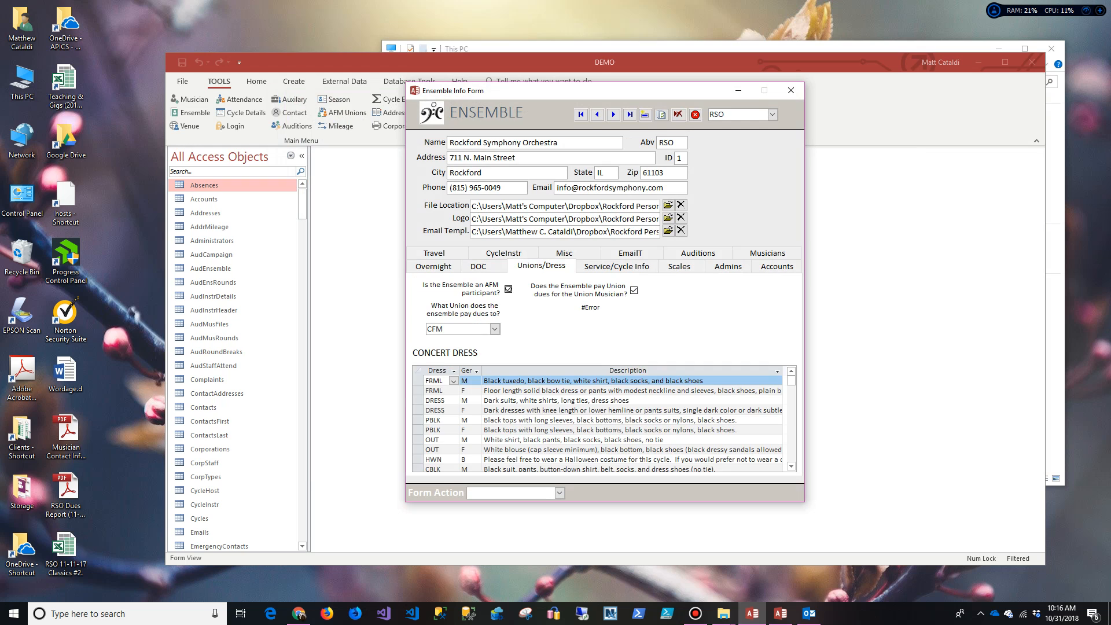
{"action": "left_click", "coordinate": [617, 266]}
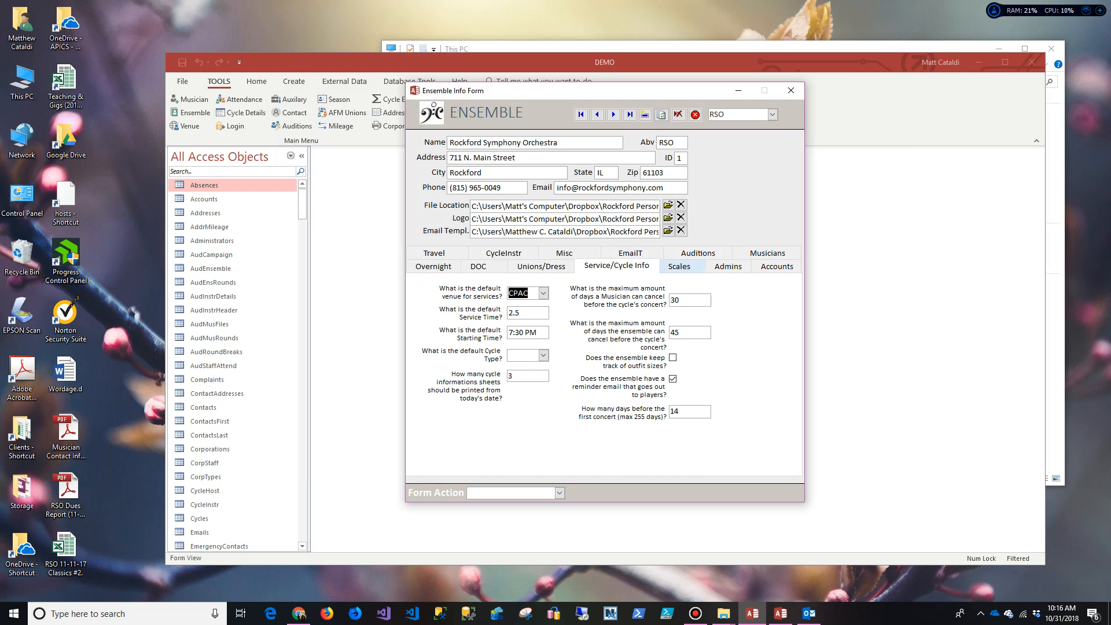
{"action": "left_click", "coordinate": [679, 266]}
{"action": "left_click", "coordinate": [728, 266]}
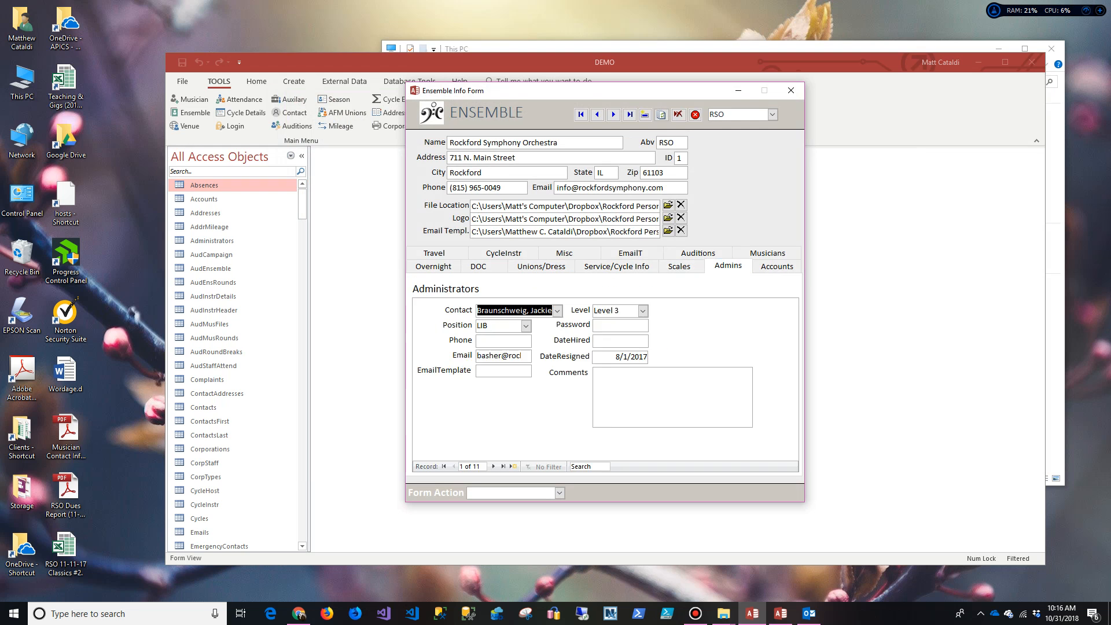
Step: Review the accounts, rankings, audition, email, miscellaneous, cycle type and travel/meal tabs, then close the form
{"action": "left_click", "coordinate": [776, 267]}
{"action": "left_click", "coordinate": [767, 252]}
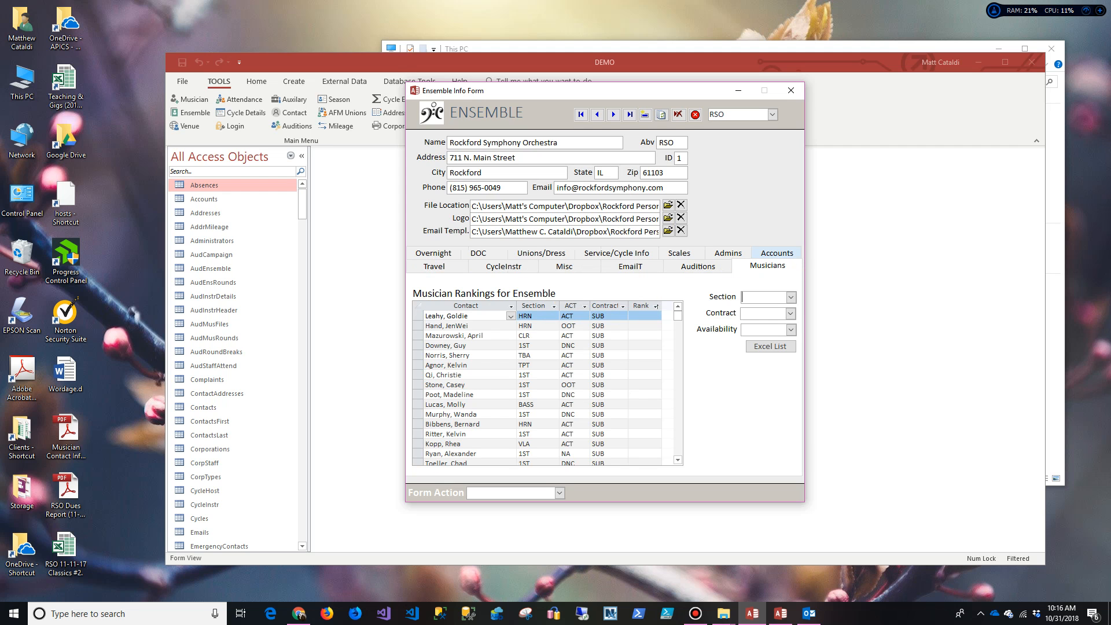
{"action": "left_click", "coordinate": [697, 267]}
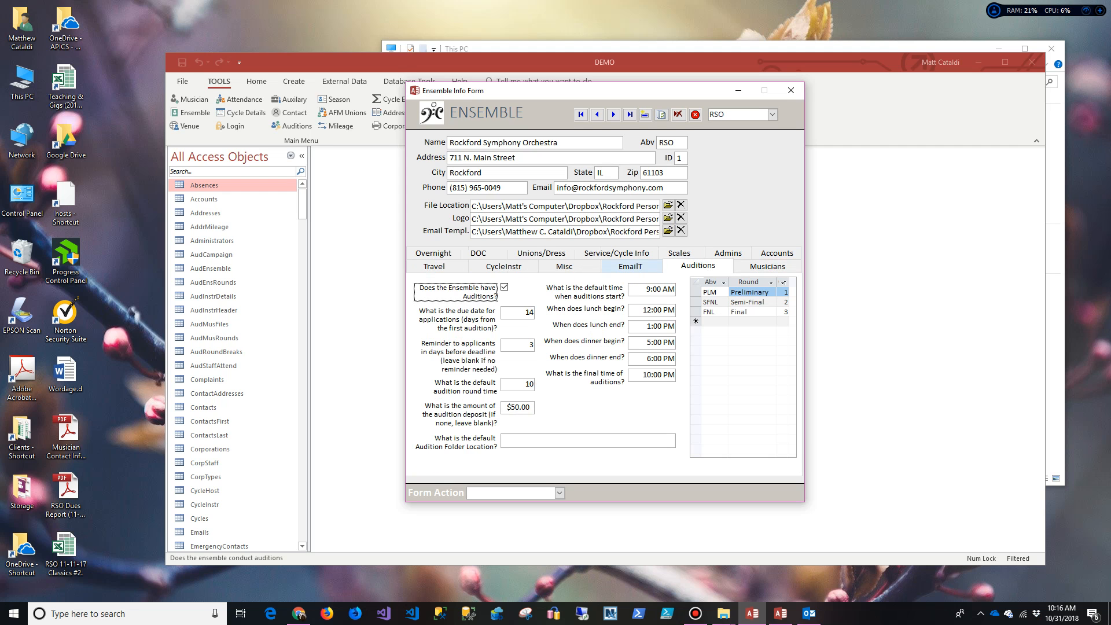
{"action": "left_click", "coordinate": [629, 266]}
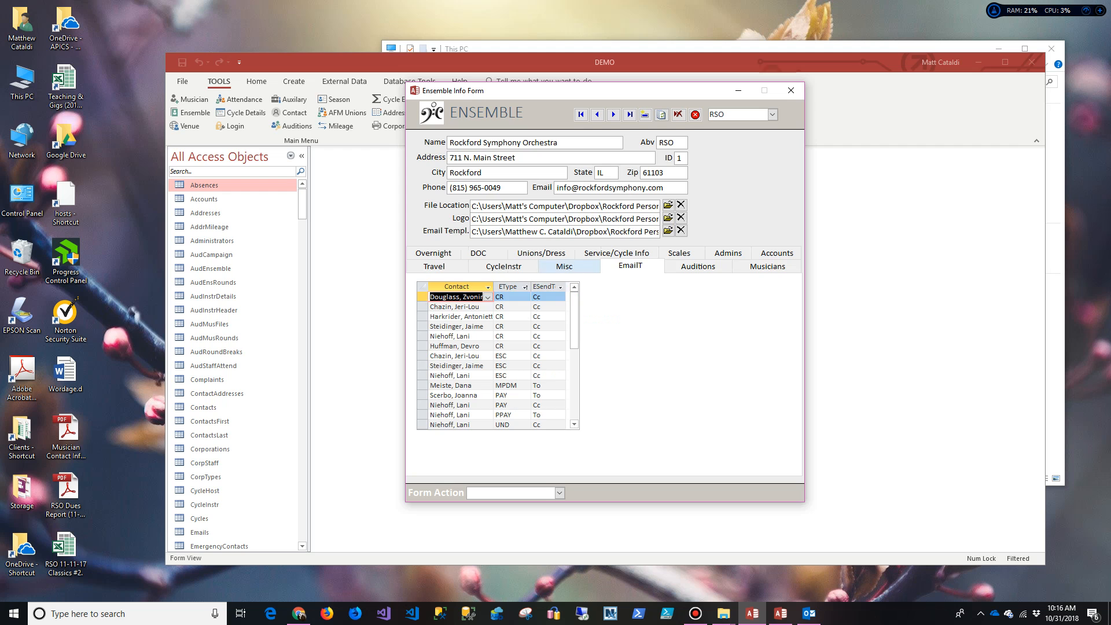
{"action": "left_click", "coordinate": [564, 266]}
{"action": "left_click", "coordinate": [503, 266]}
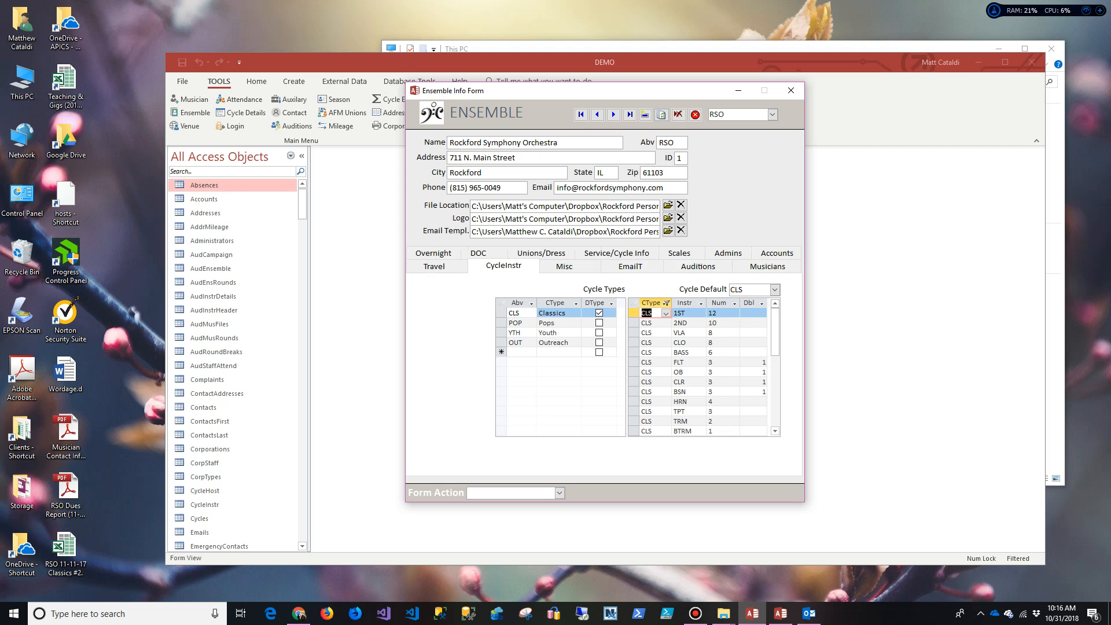
{"action": "left_click", "coordinate": [434, 266]}
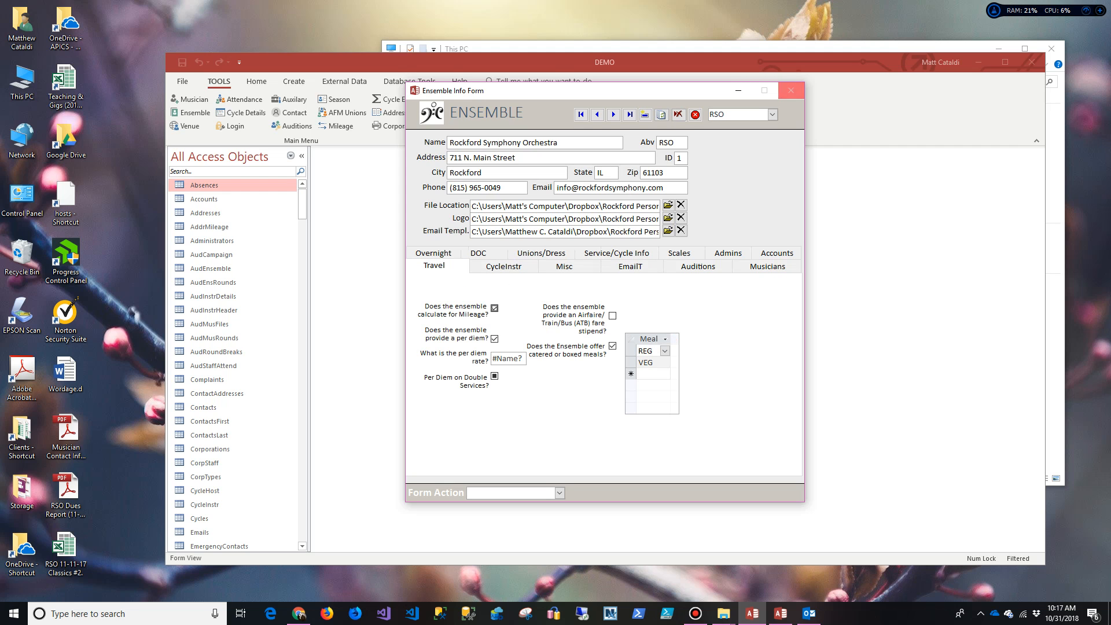
{"action": "left_click", "coordinate": [790, 90]}
Step: Inspect the 12 - 13 season's rates and mileage settings ($0.17 rate, 50 maximum), then close Season Info
{"action": "left_click", "coordinate": [334, 99]}
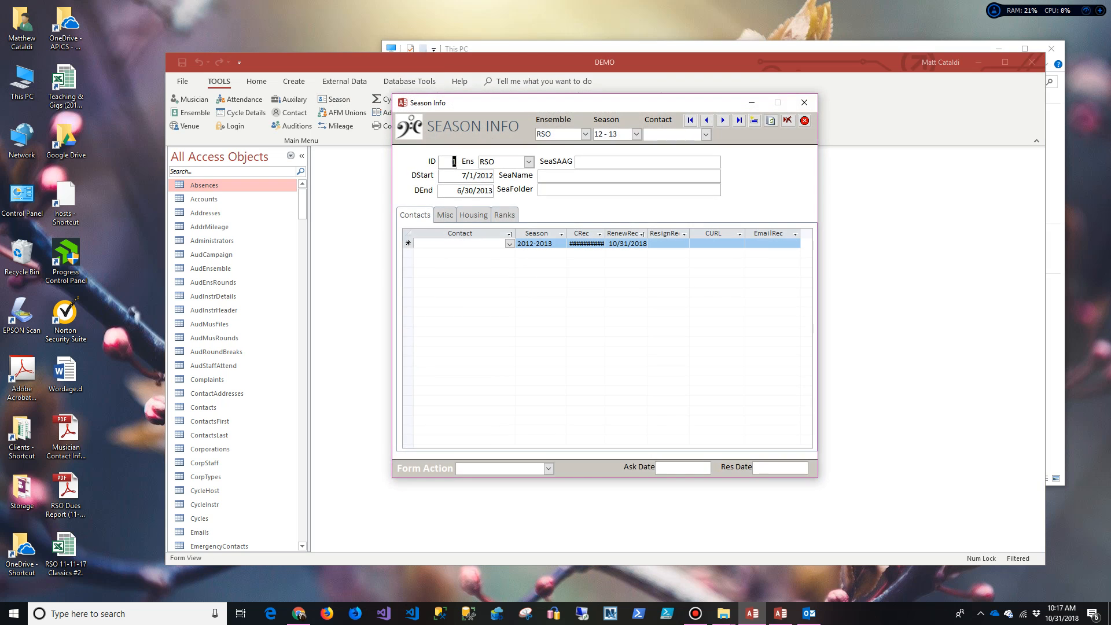
{"action": "left_click", "coordinate": [445, 215]}
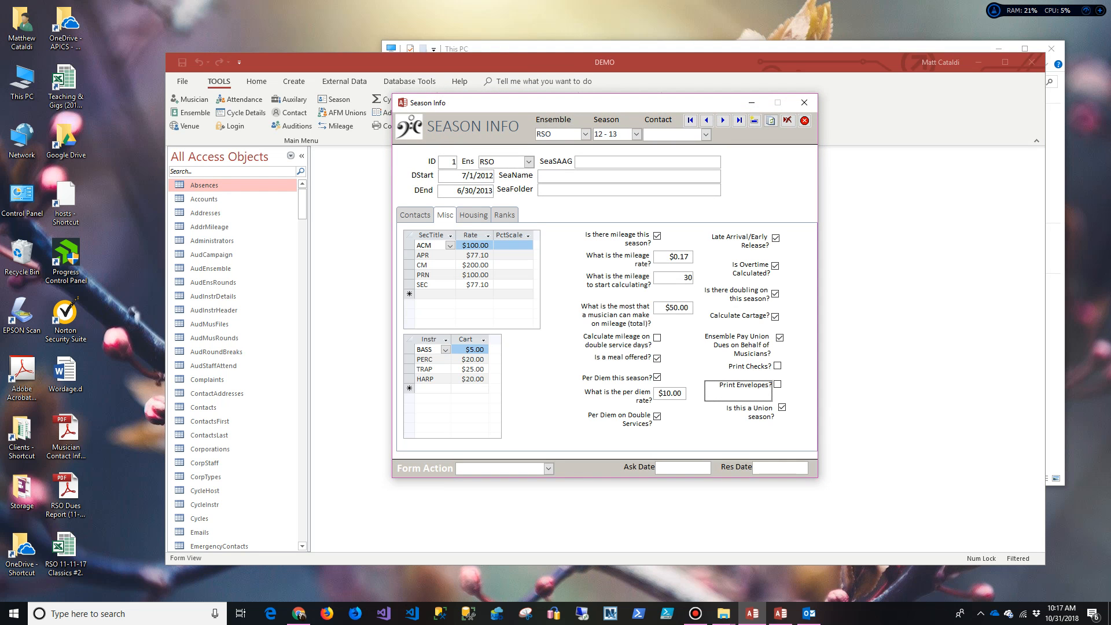
{"action": "left_click", "coordinate": [682, 257]}
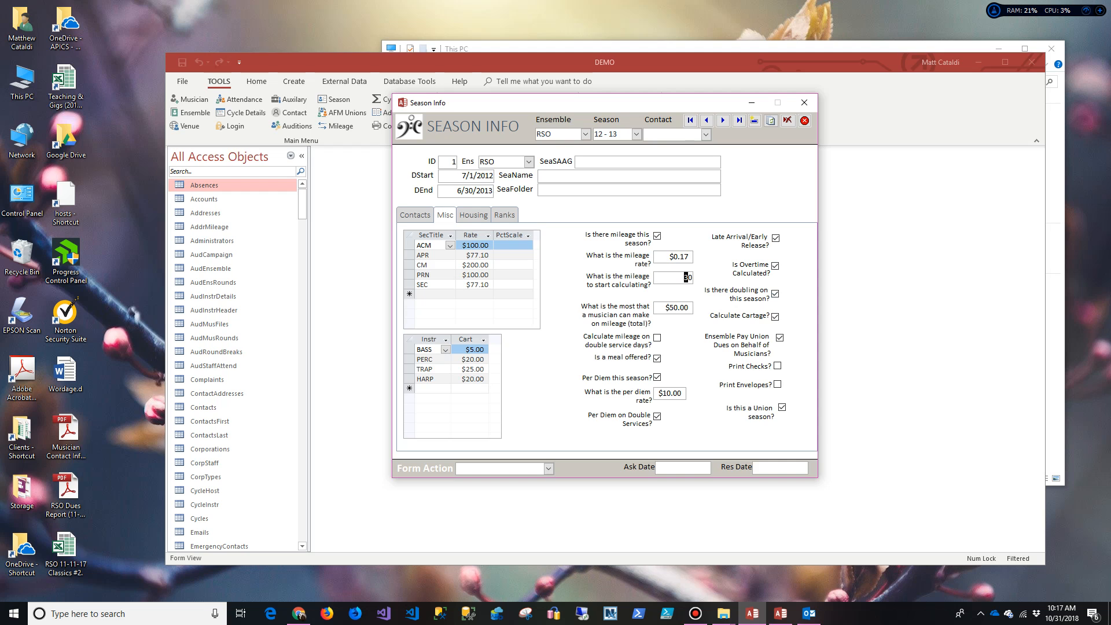
{"action": "left_click_drag", "start_coordinate": [670, 307], "coordinate": [680, 307]}
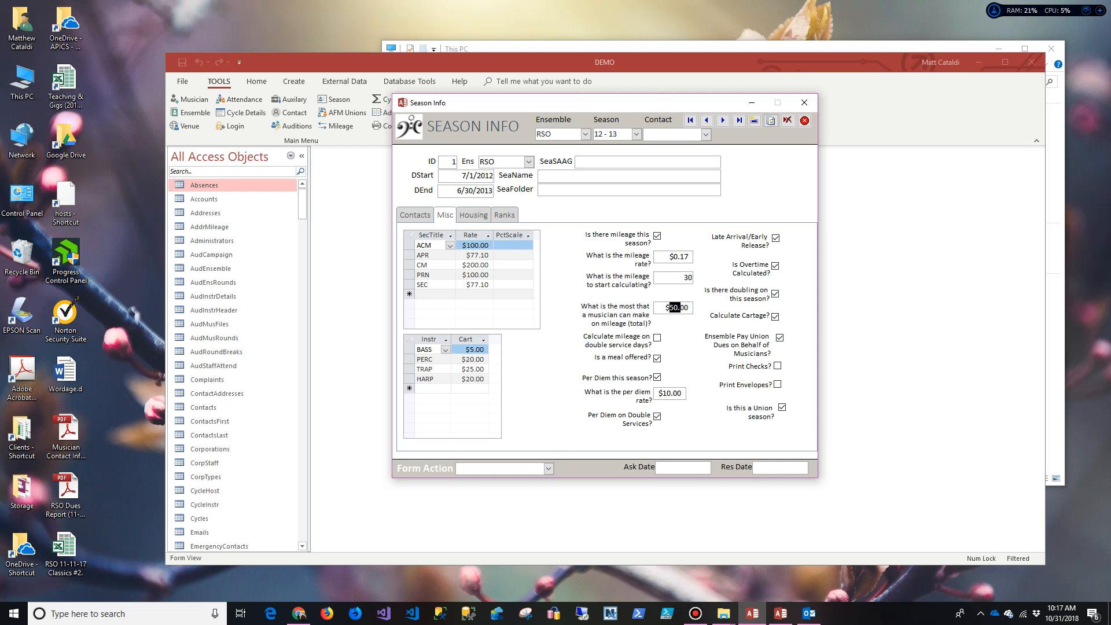
{"action": "left_click", "coordinate": [804, 102]}
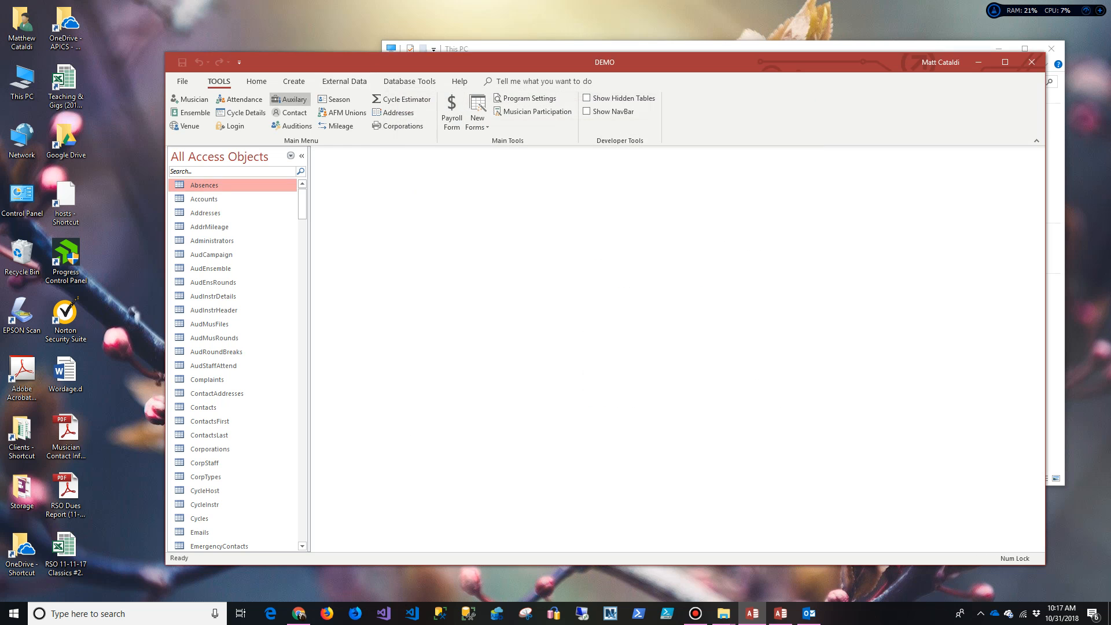
{"action": "left_click", "coordinate": [246, 113]}
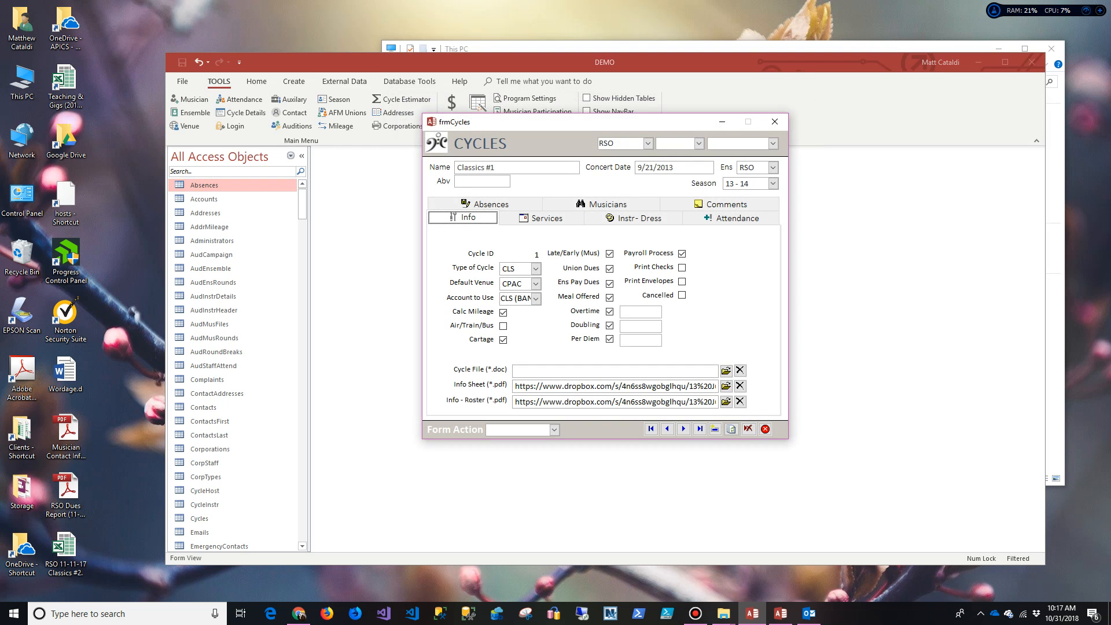
{"action": "left_click", "coordinate": [541, 218]}
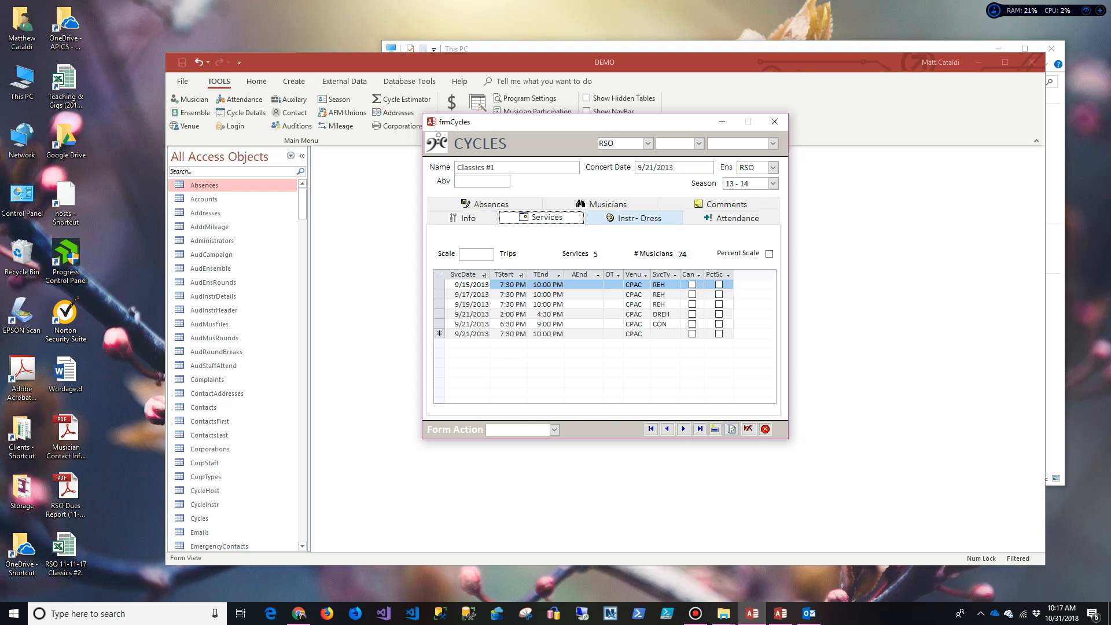
{"action": "left_click", "coordinate": [633, 218]}
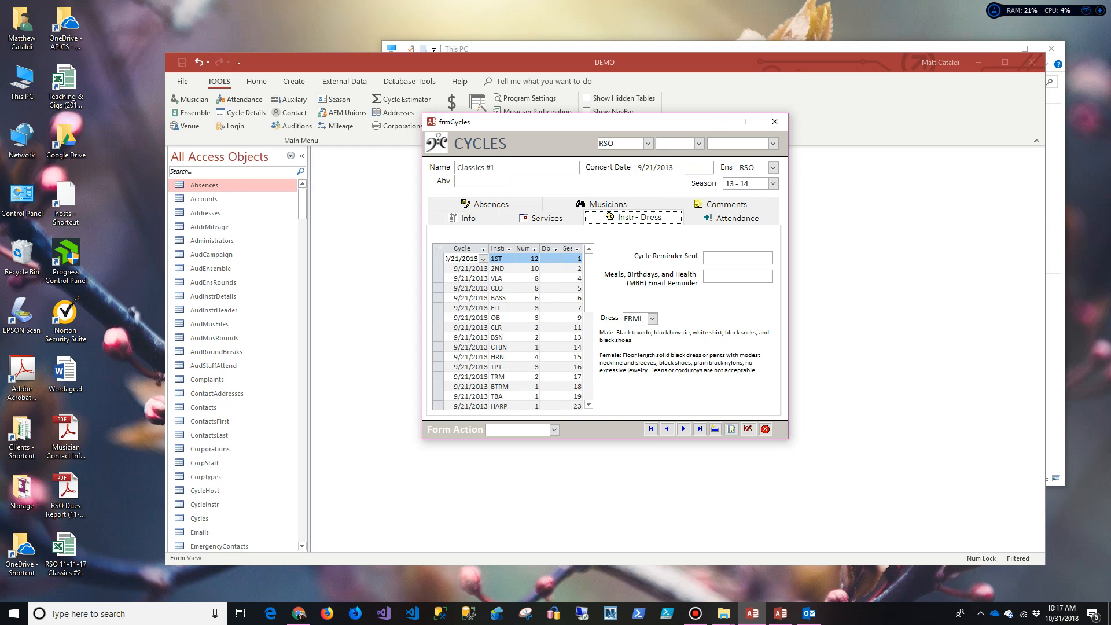
{"action": "key", "text": "Tab"}
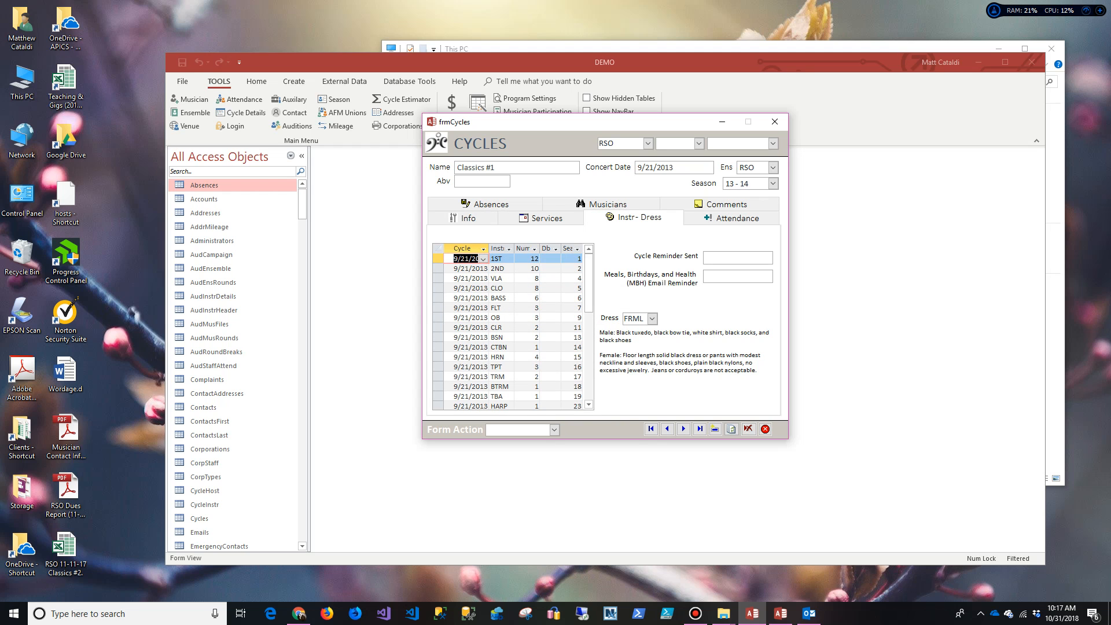
{"action": "left_click", "coordinate": [731, 218]}
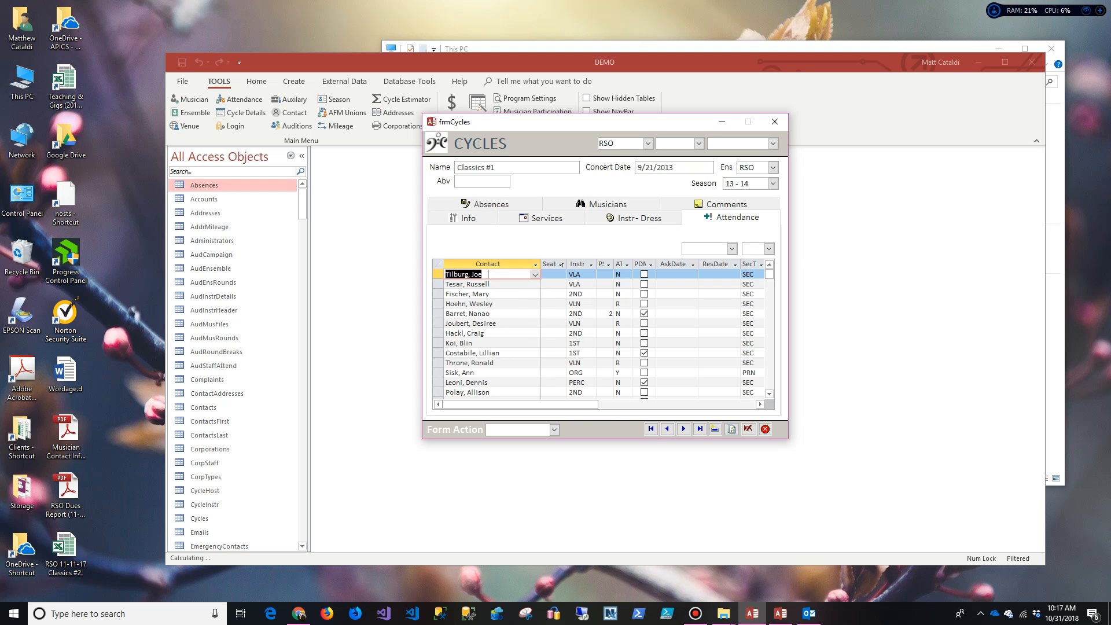
{"action": "left_click", "coordinate": [491, 205]}
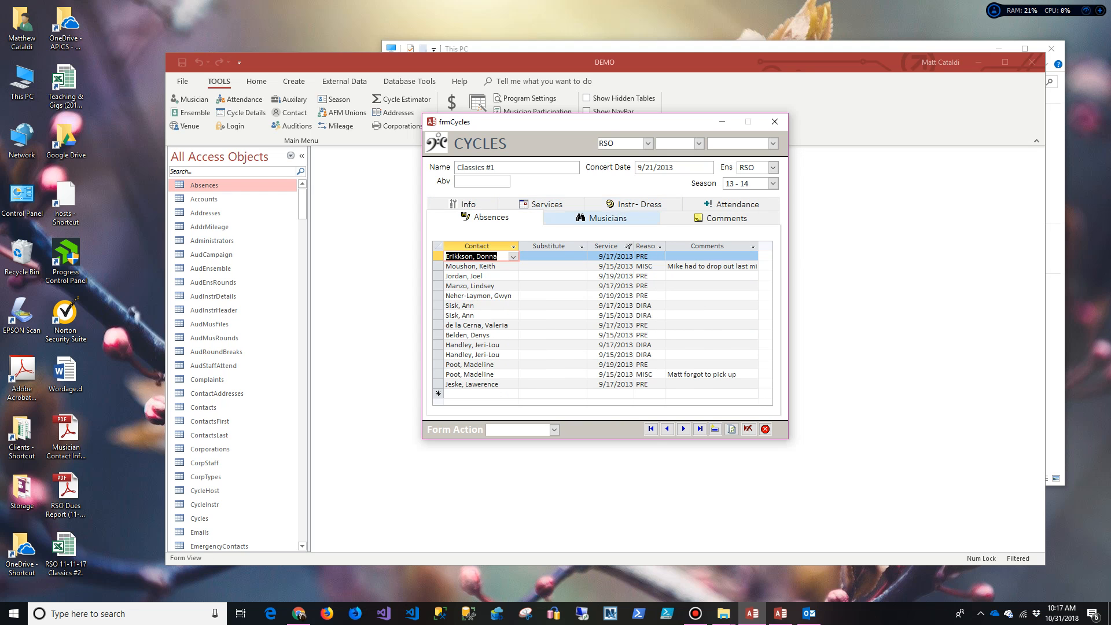
{"action": "left_click", "coordinate": [605, 217]}
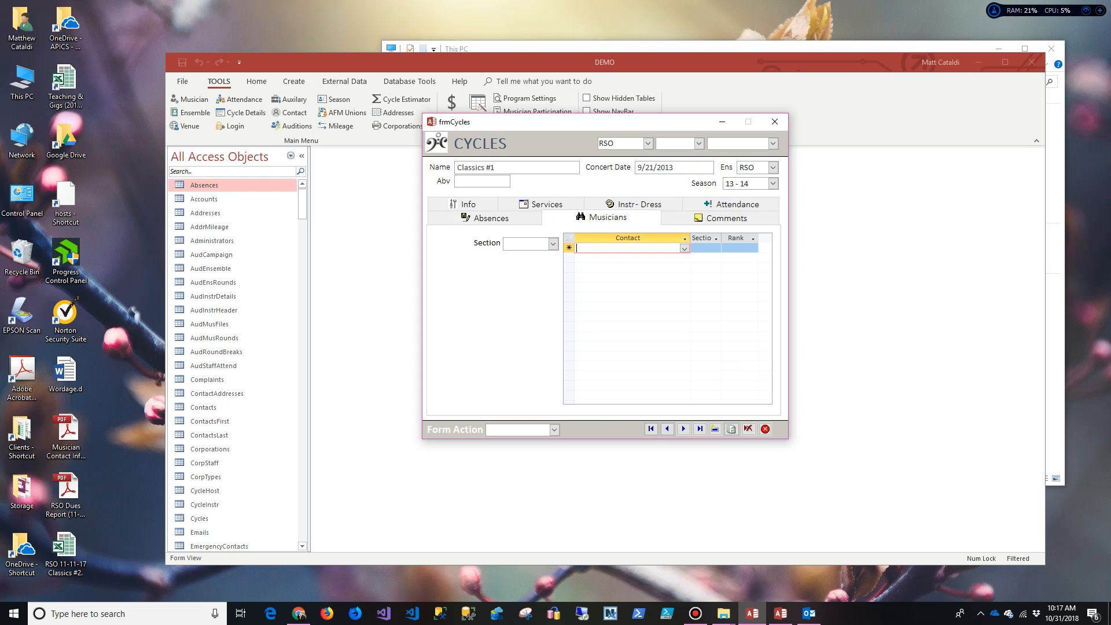
{"action": "left_click", "coordinate": [723, 218]}
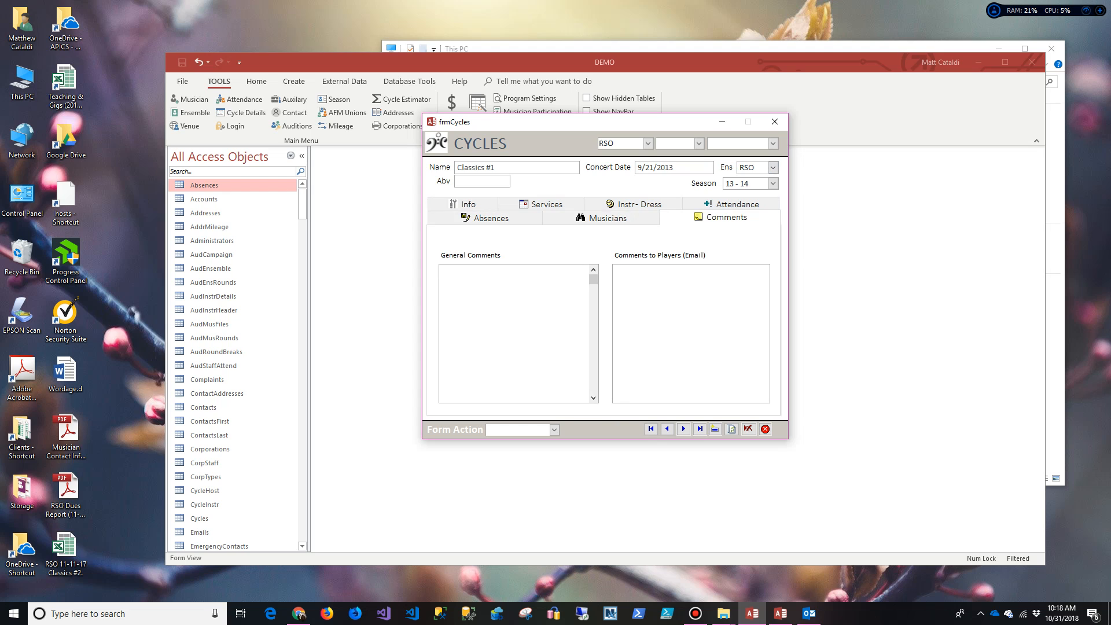
{"action": "left_click", "coordinate": [688, 313]}
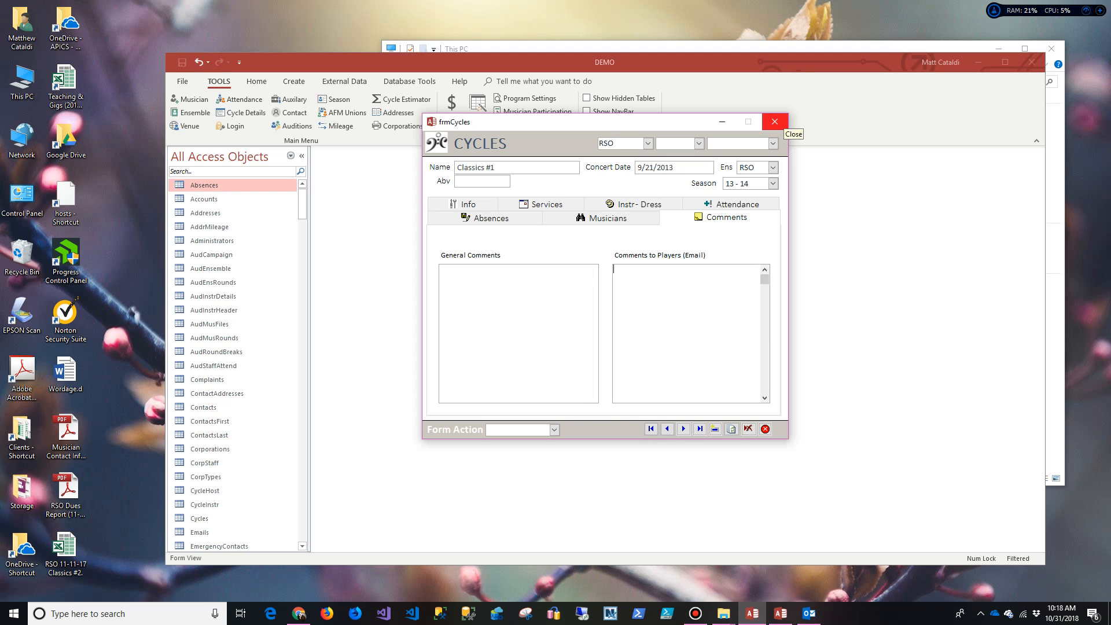
{"action": "left_click", "coordinate": [774, 121]}
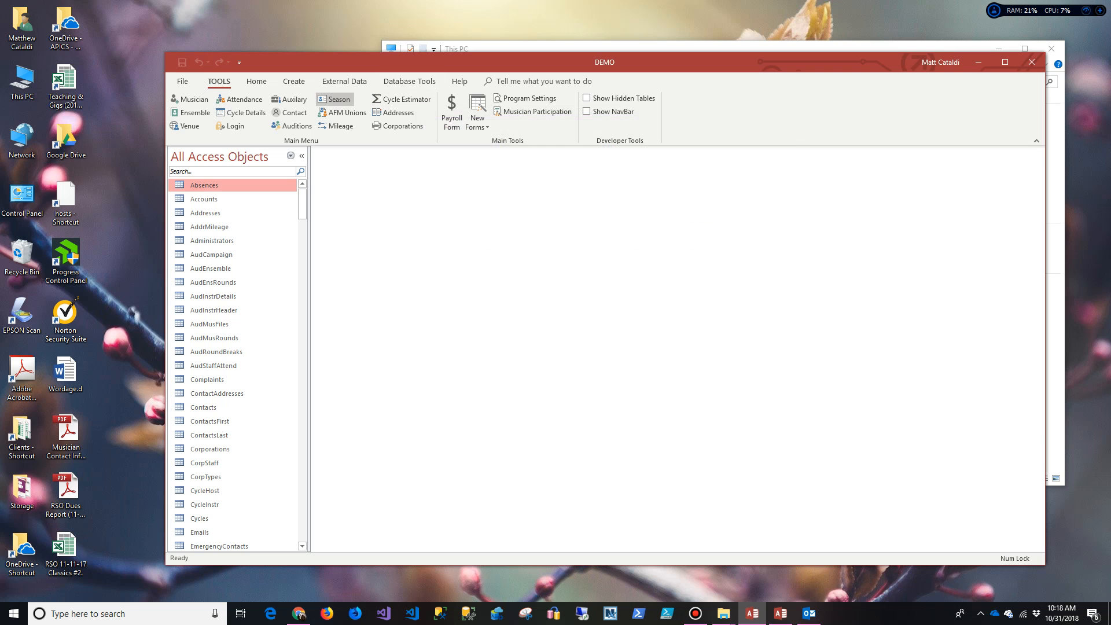
{"action": "left_click", "coordinate": [293, 126]}
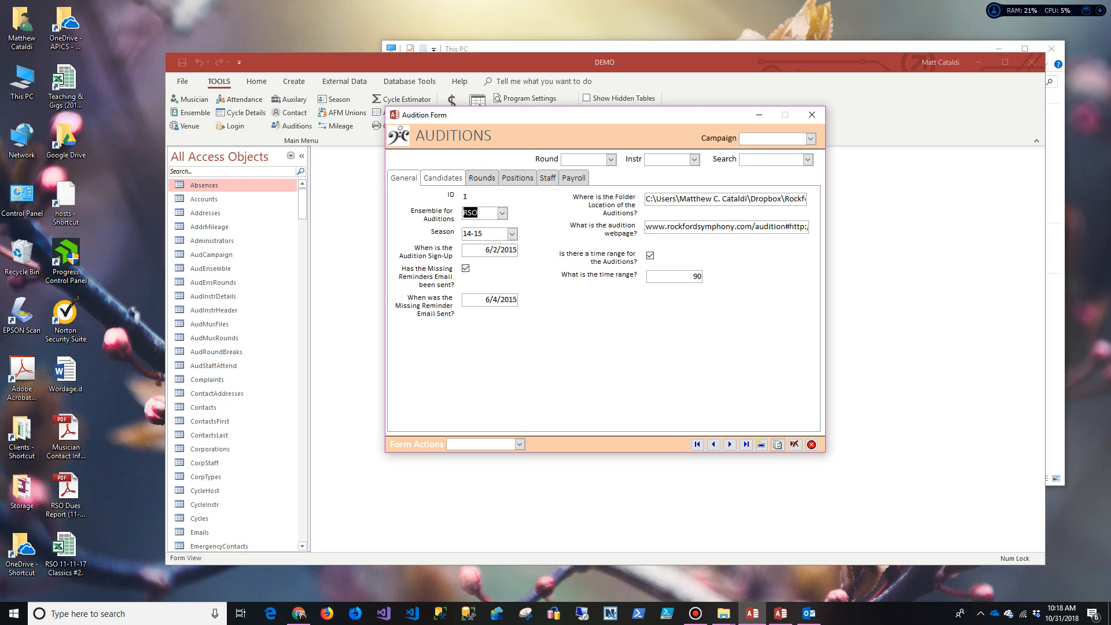
{"action": "left_click", "coordinate": [443, 178]}
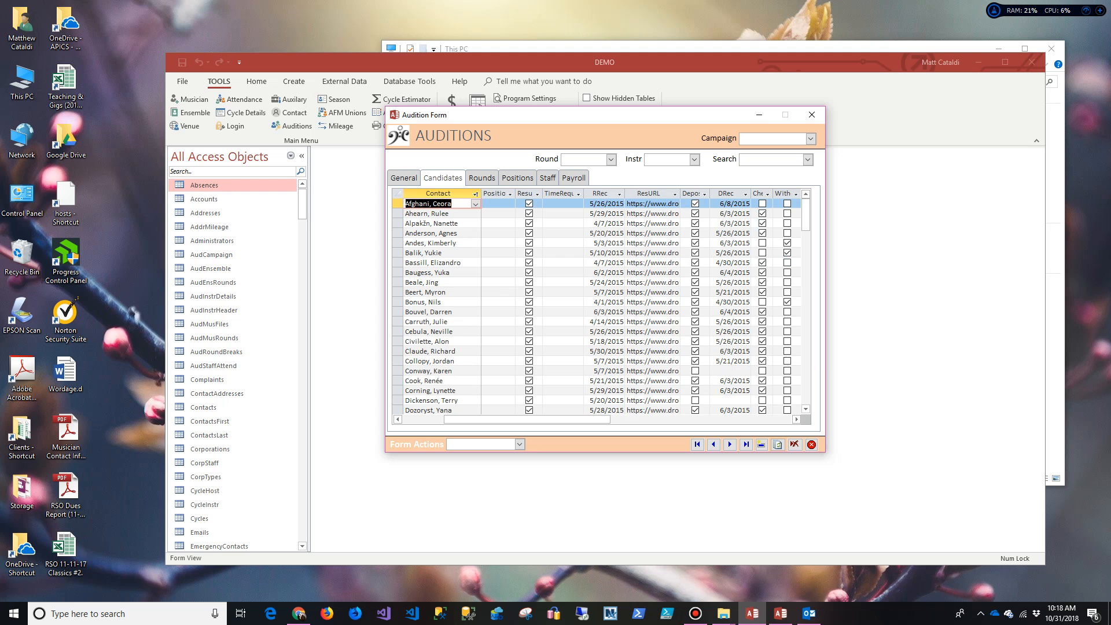
{"action": "left_click", "coordinate": [482, 177]}
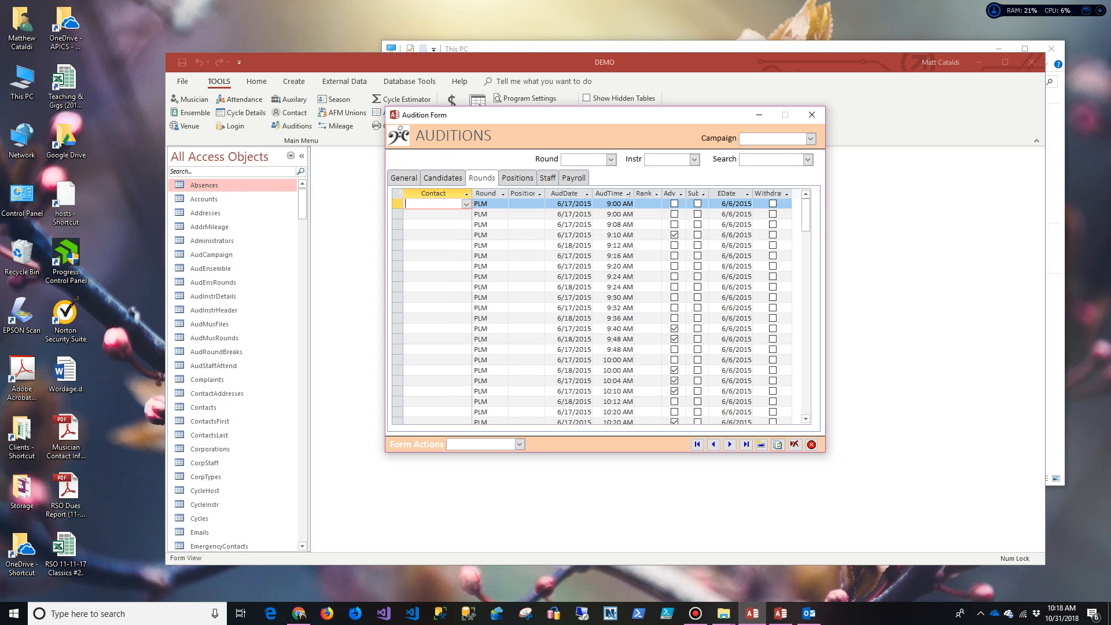
{"action": "left_click", "coordinate": [517, 178]}
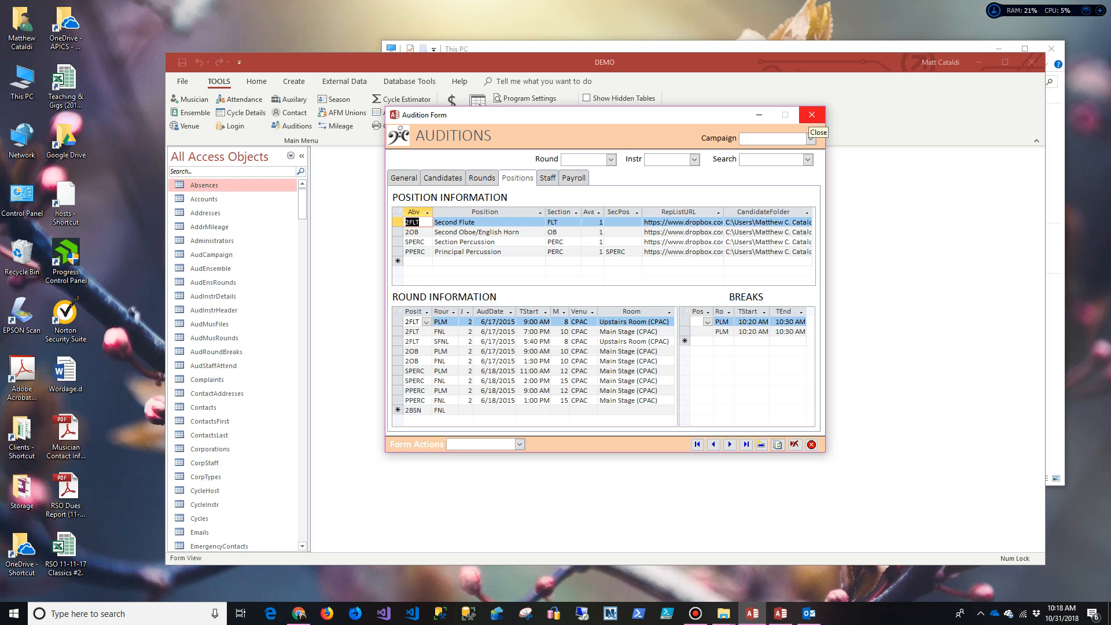
{"action": "left_click", "coordinate": [811, 114]}
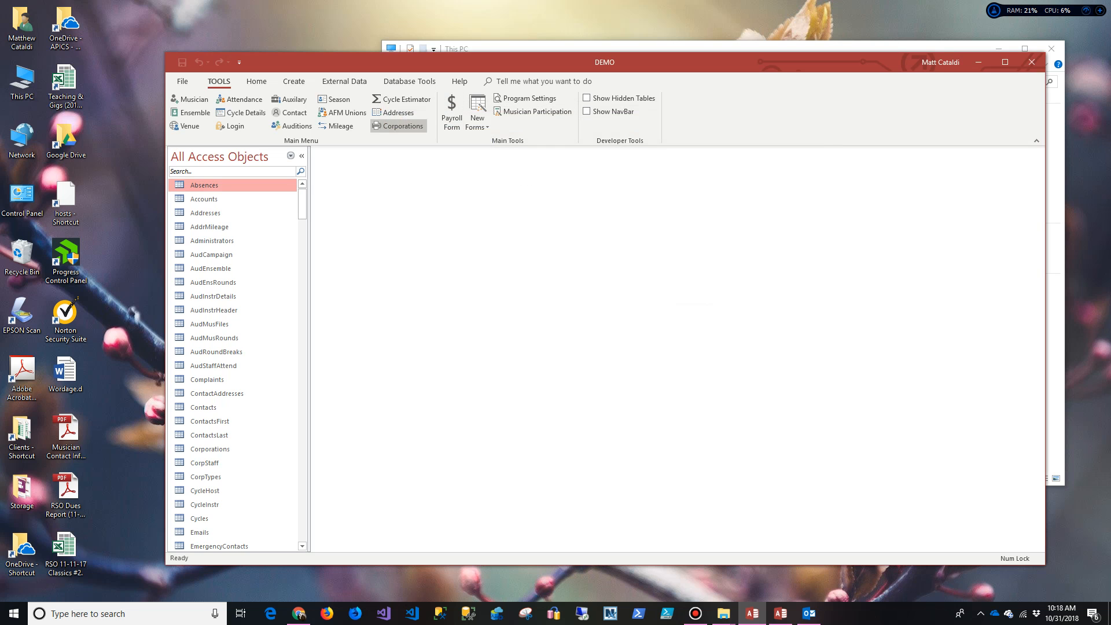
Step: Add an ASA venue mileage row (50.5, dated 10/31/2018) to address record 2, then close Addresses
{"action": "left_click", "coordinate": [395, 112]}
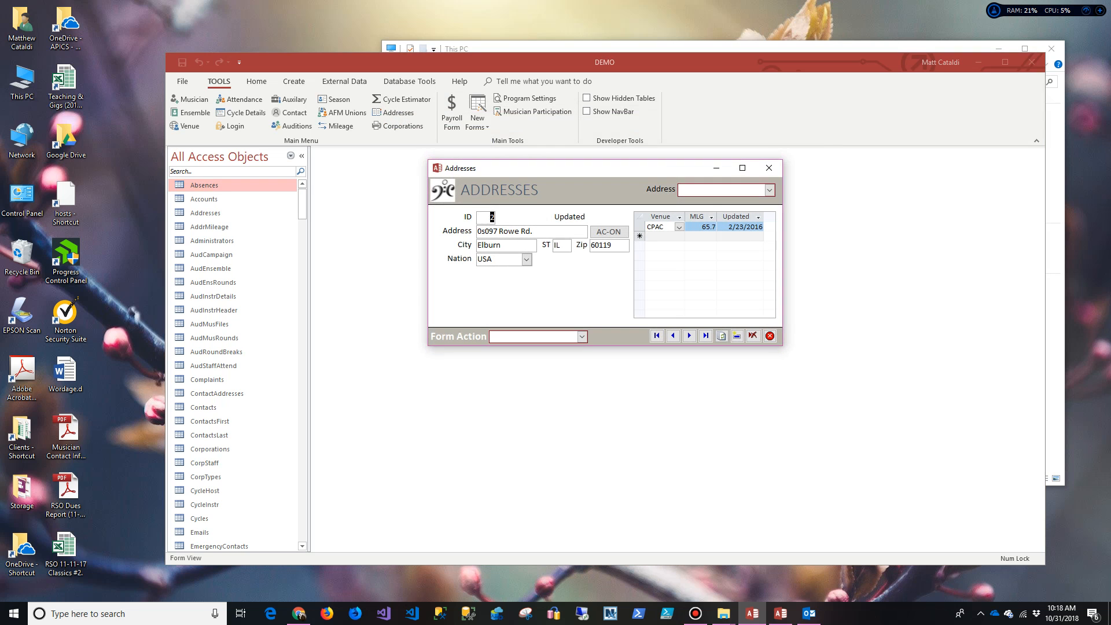
{"action": "left_click", "coordinate": [679, 236]}
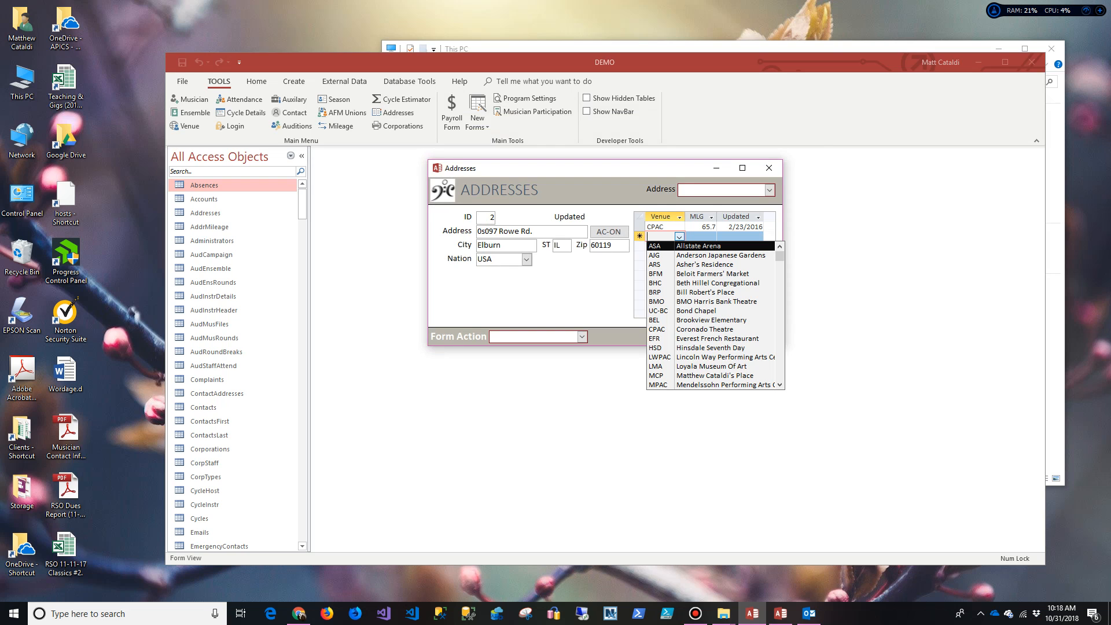
{"action": "key", "text": "Return"}
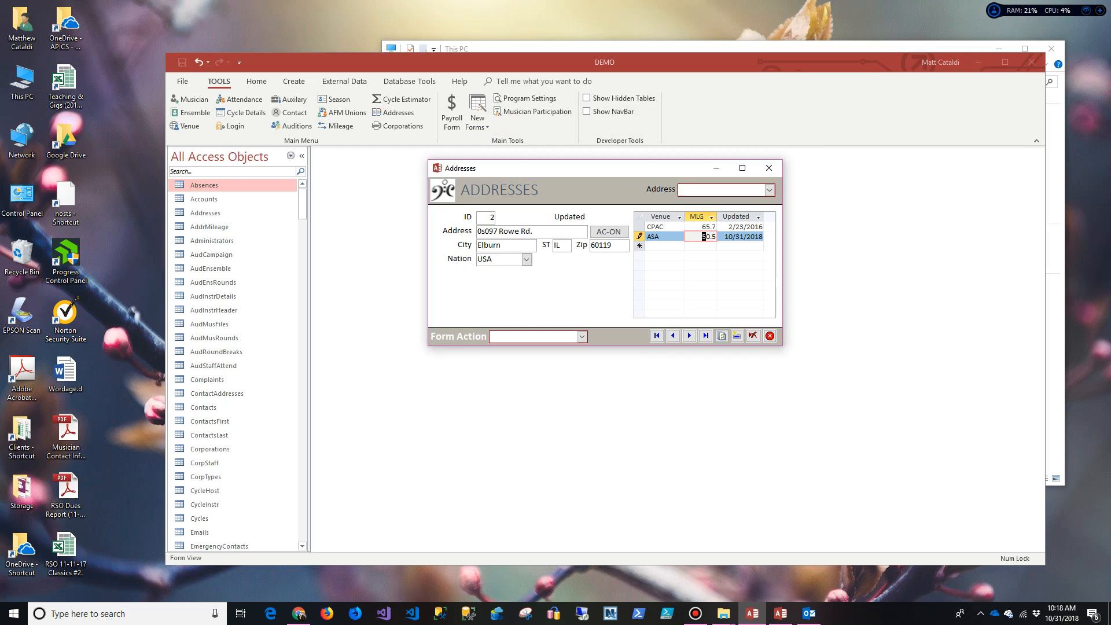
{"action": "left_click", "coordinate": [660, 237]}
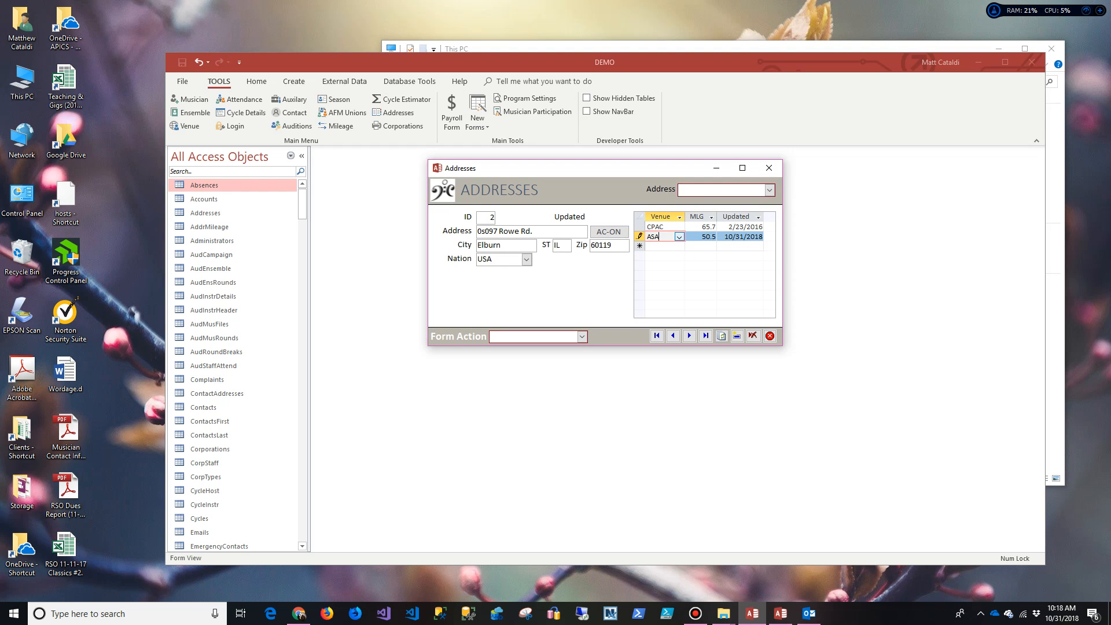
{"action": "left_click", "coordinate": [679, 237]}
{"action": "left_click", "coordinate": [679, 236]}
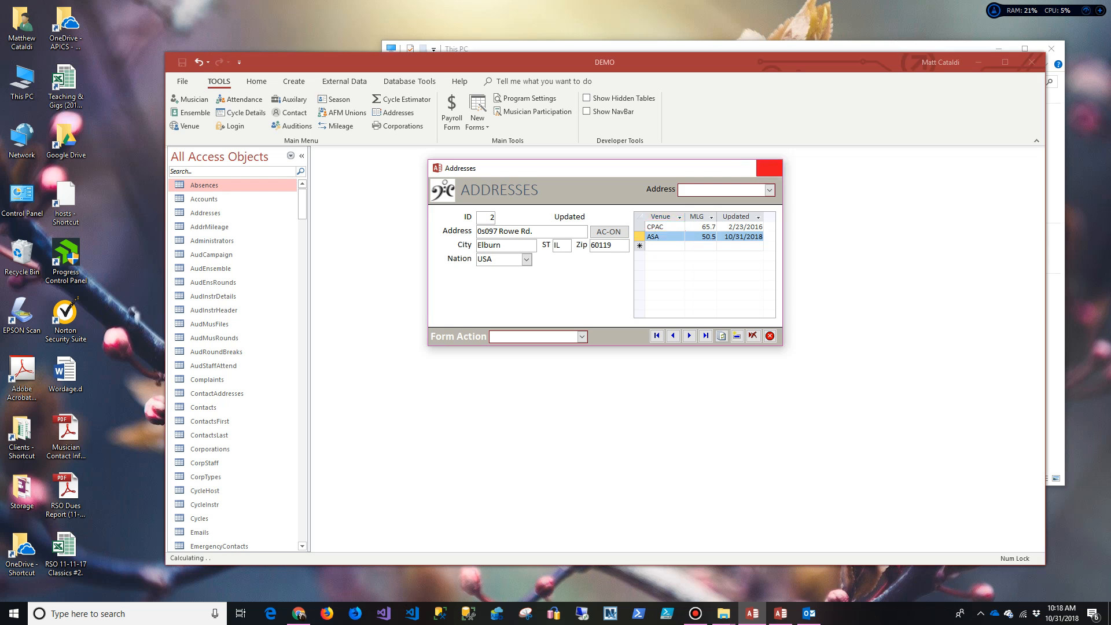
{"action": "left_click", "coordinate": [768, 167]}
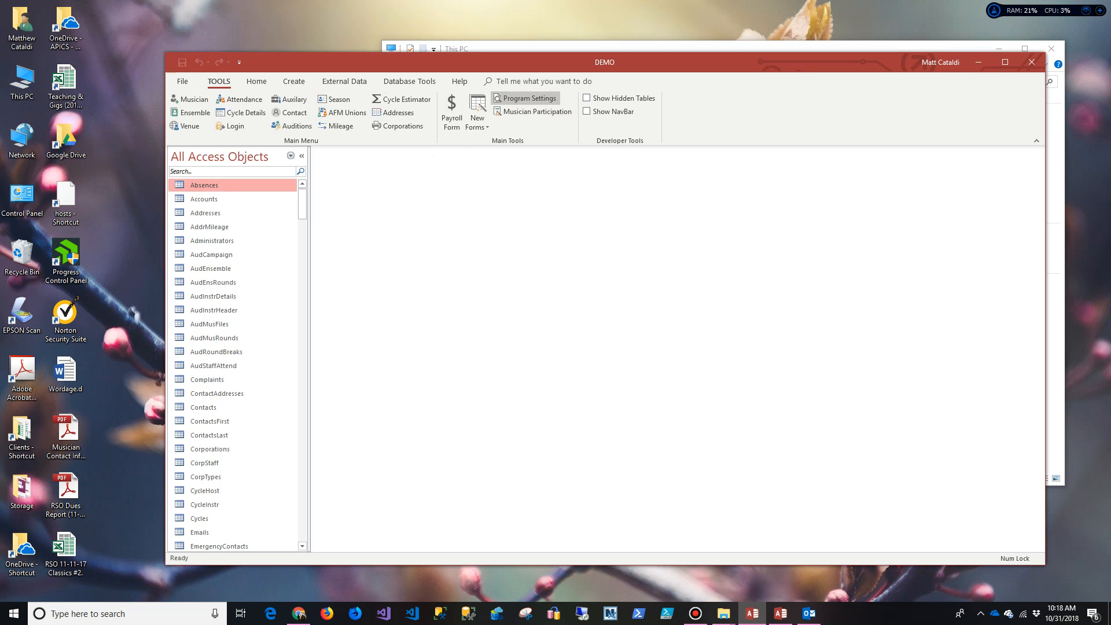
{"action": "left_click", "coordinate": [526, 98]}
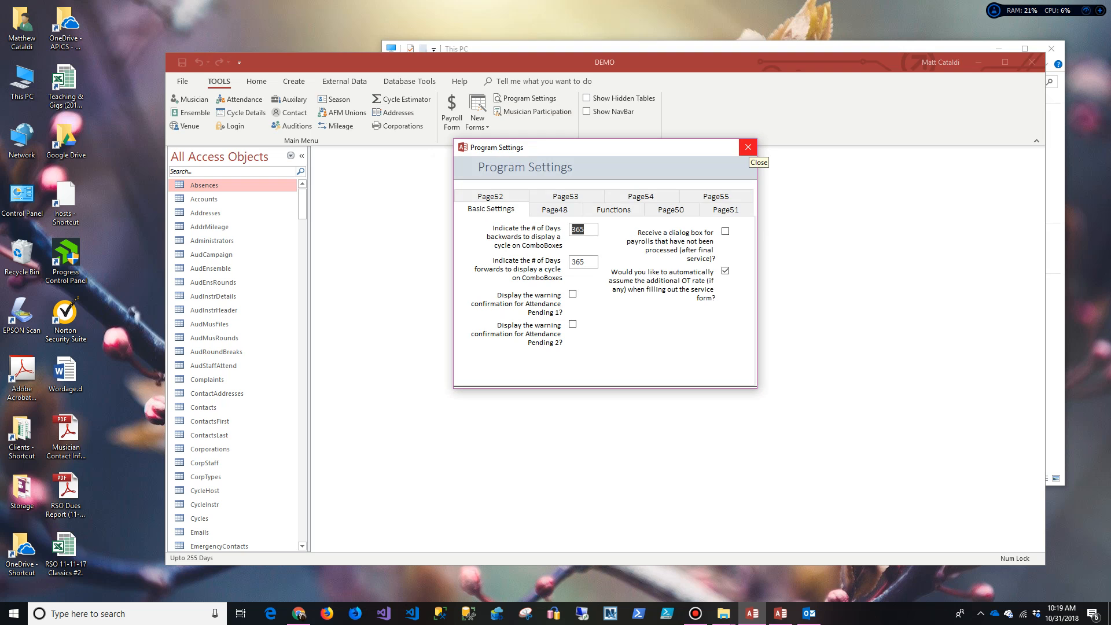
{"action": "left_click", "coordinate": [748, 147]}
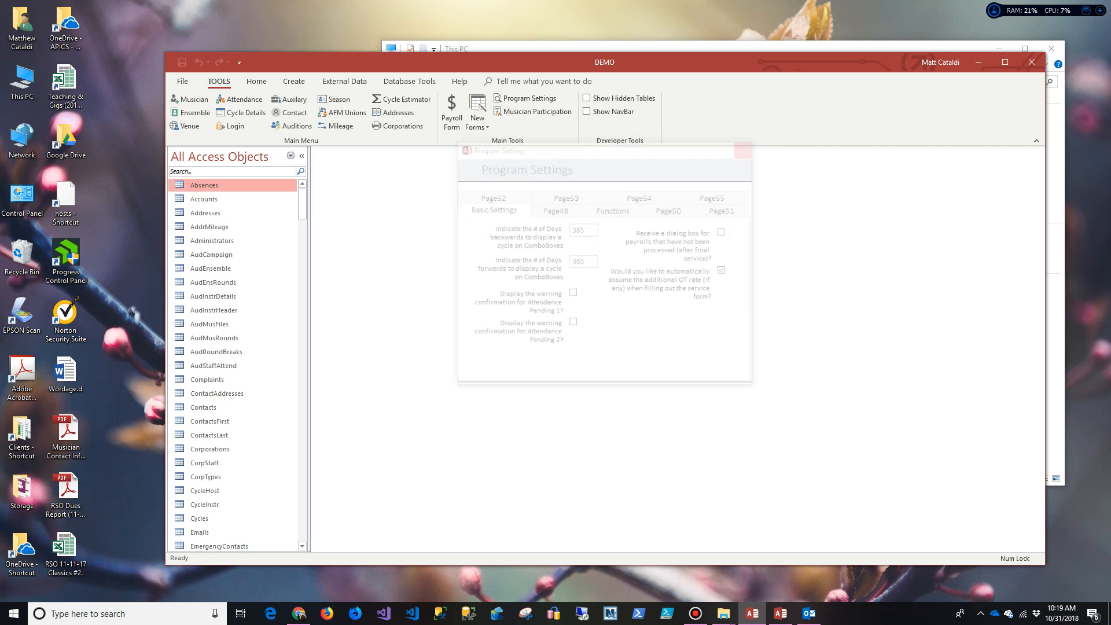
{"action": "left_click", "coordinate": [533, 112]}
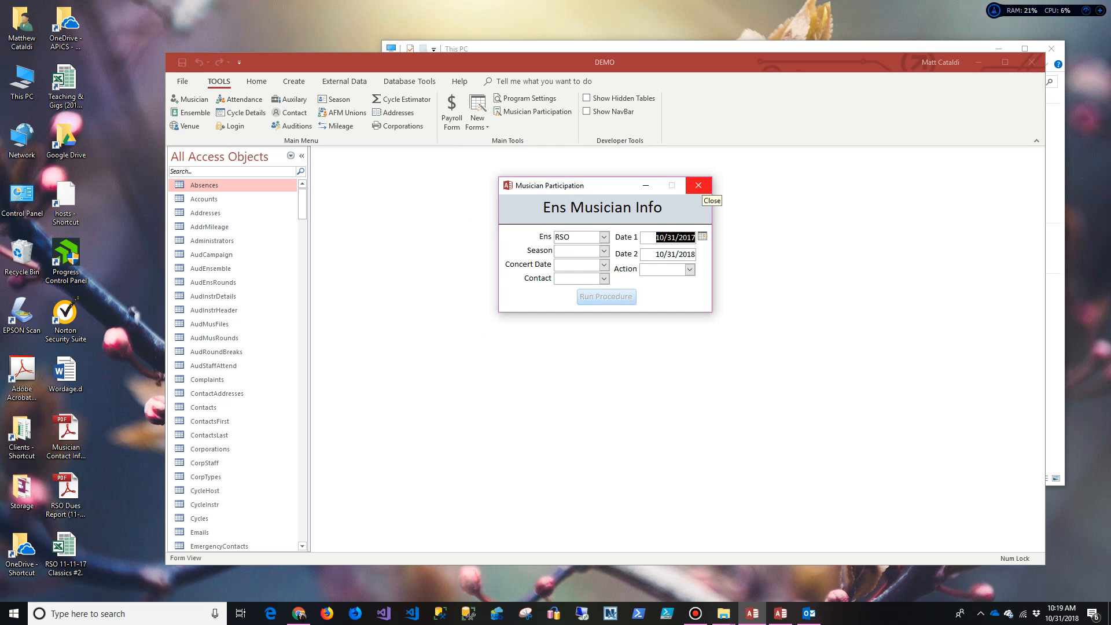
{"action": "left_click", "coordinate": [698, 185]}
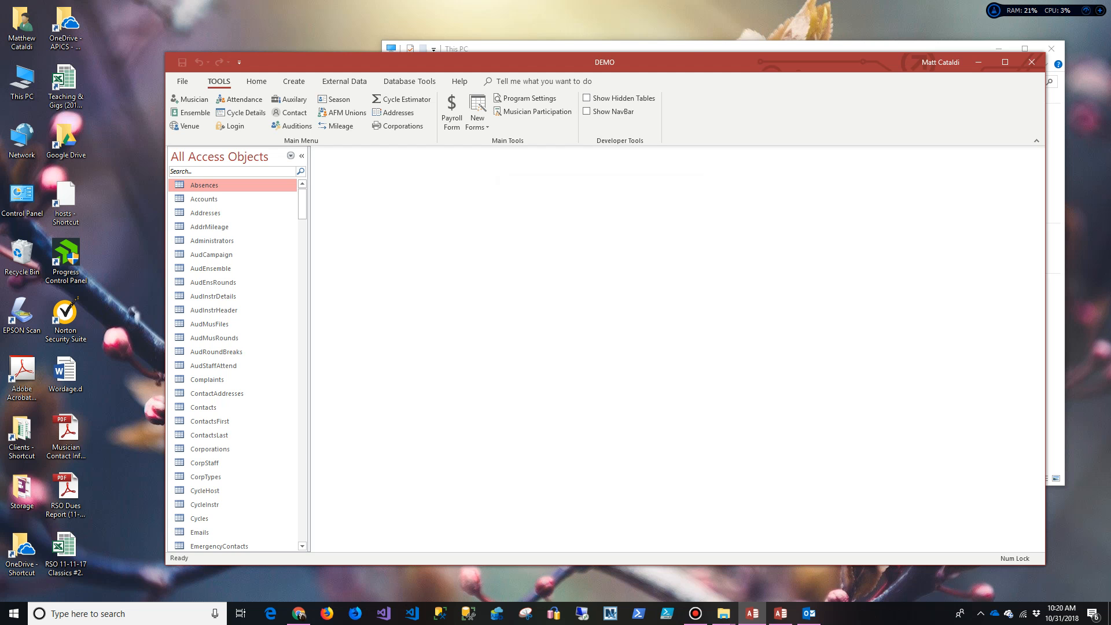
{"action": "left_click", "coordinate": [695, 614]}
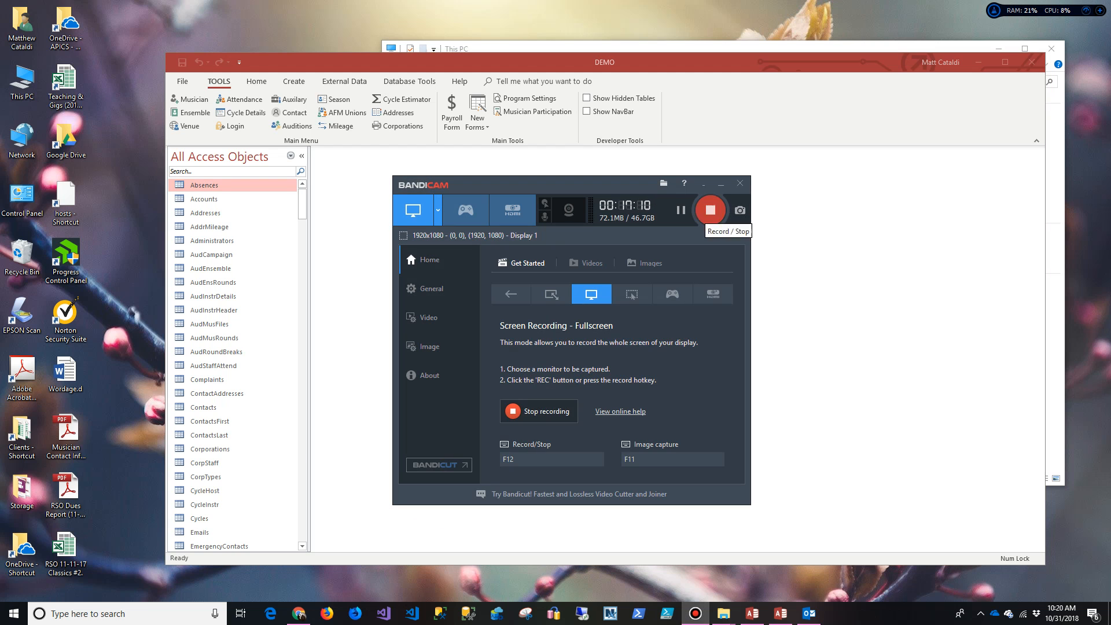